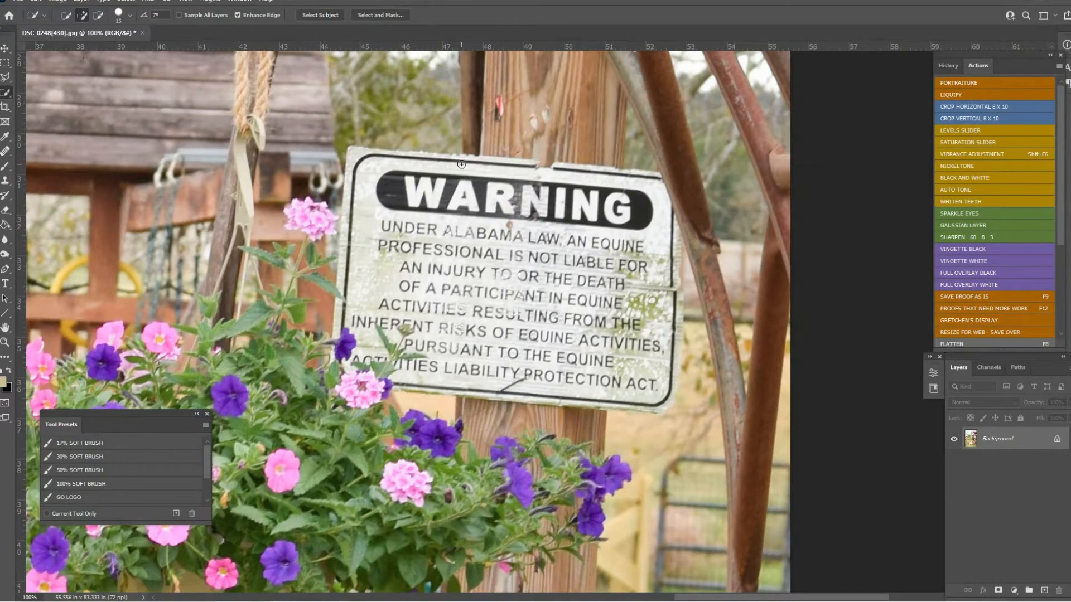
Step: Examine the whole photo and the area around the warning sign, hanging flowers and wooden post
key(ctrl+minus)
key(ctrl+minus)
key(ctrl+minus)
key(ctrl+minus)
key(ctrl+minus)
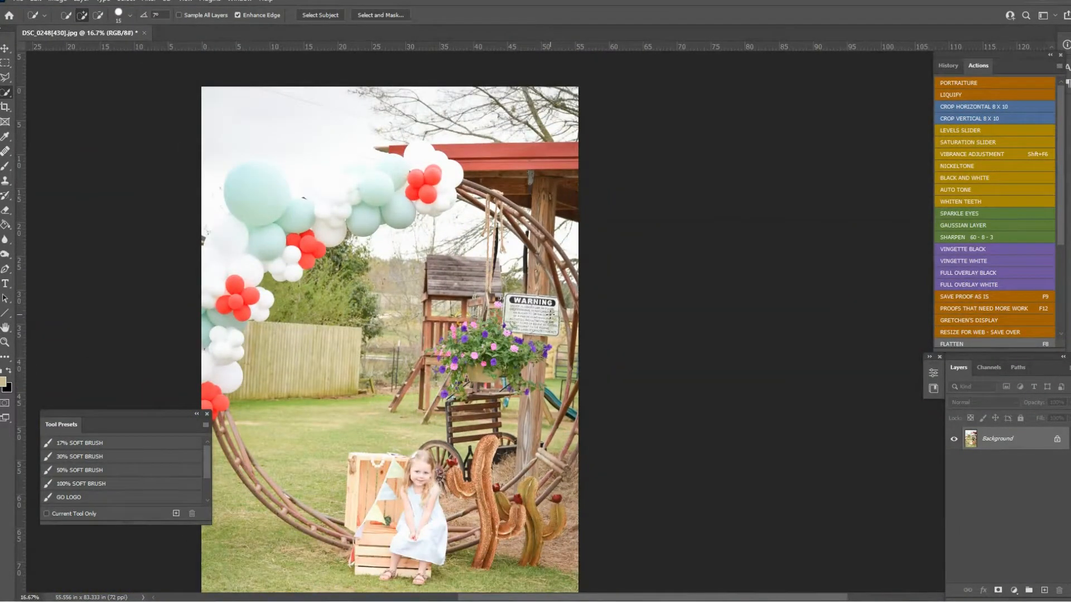
scroll(550, 319, up, 1)
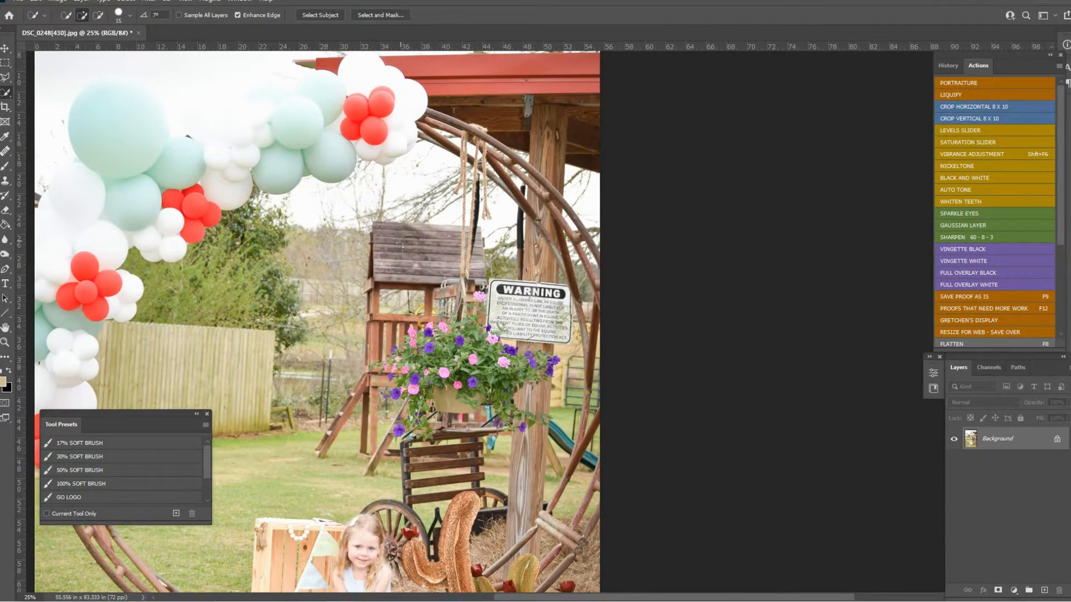
drag(411, 322, 501, 312)
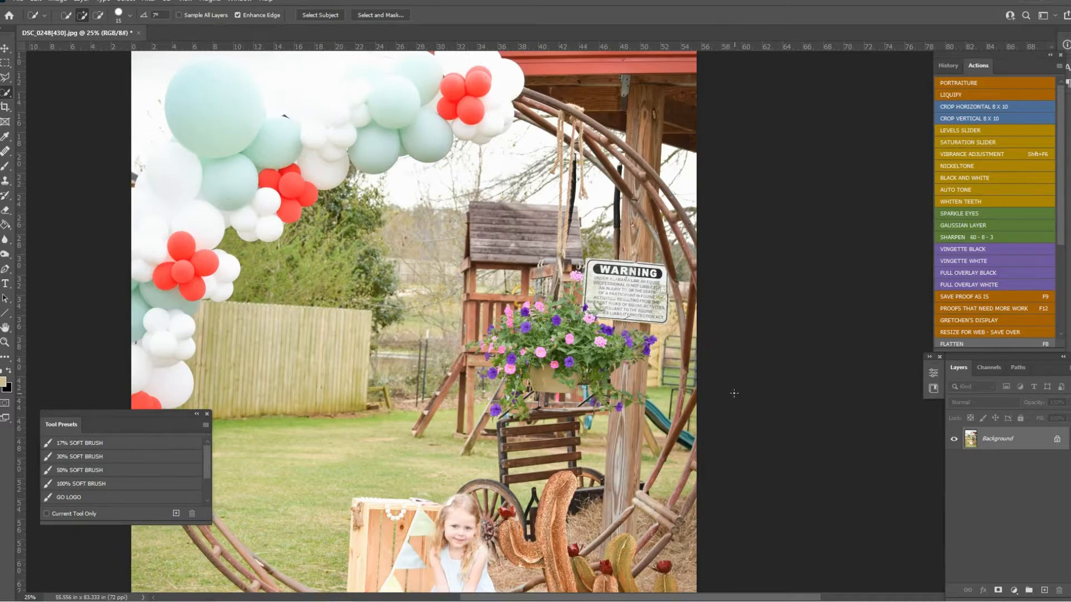
key(ctrl+plus)
drag(703, 331, 625, 390)
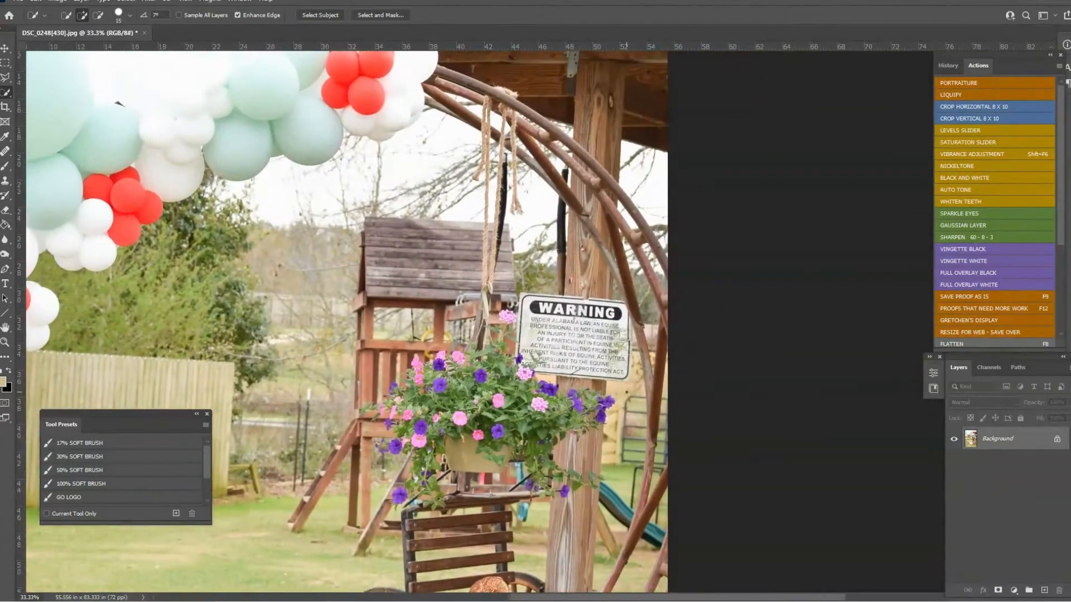
key(ctrl+minus)
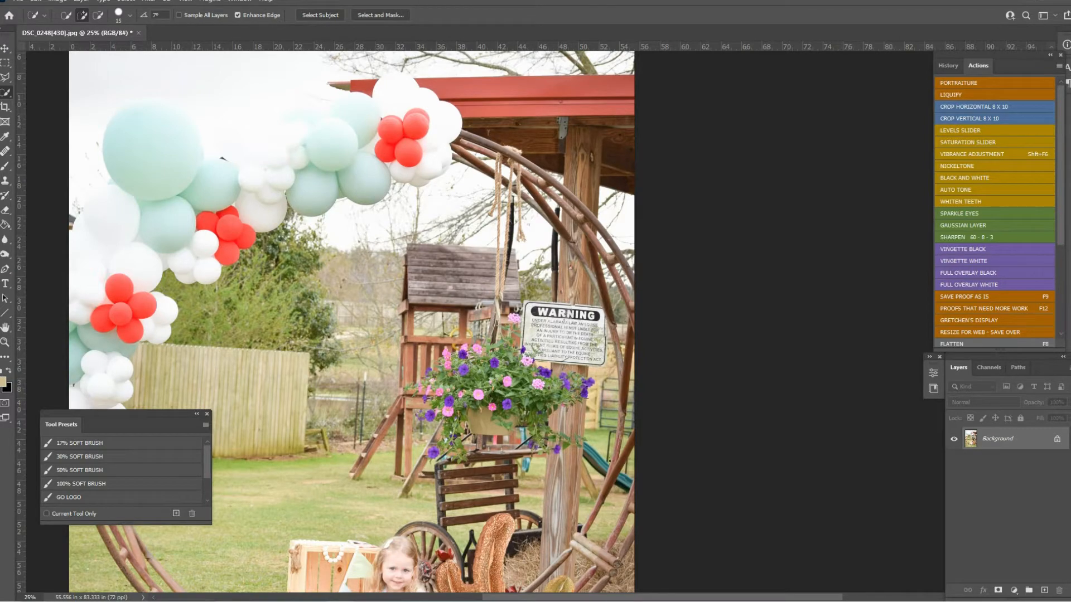
key(ctrl+plus)
key(ctrl+plus)
drag(566, 361, 546, 127)
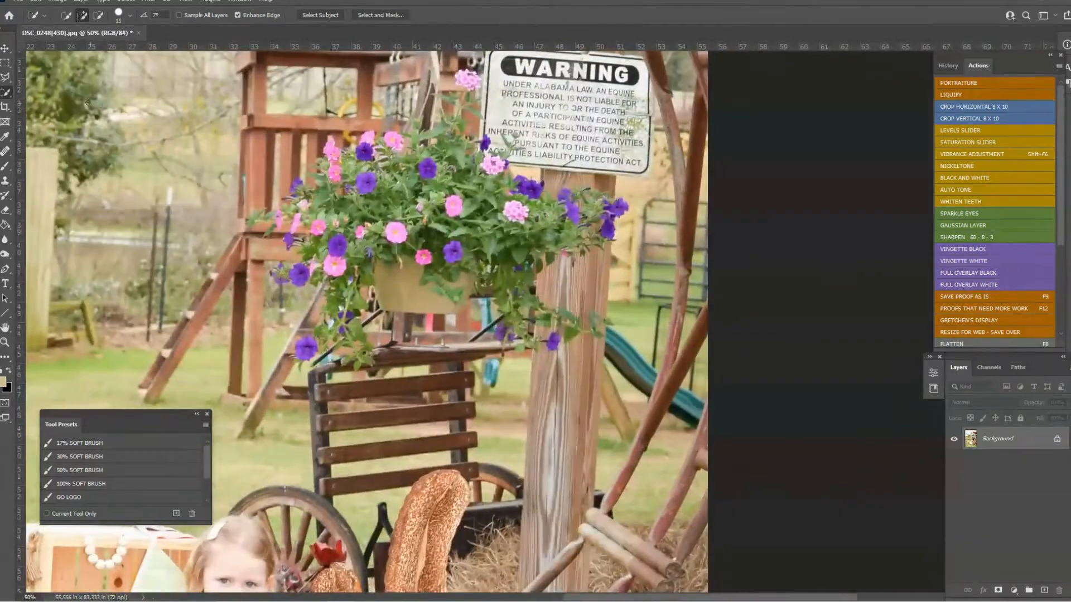
key(m)
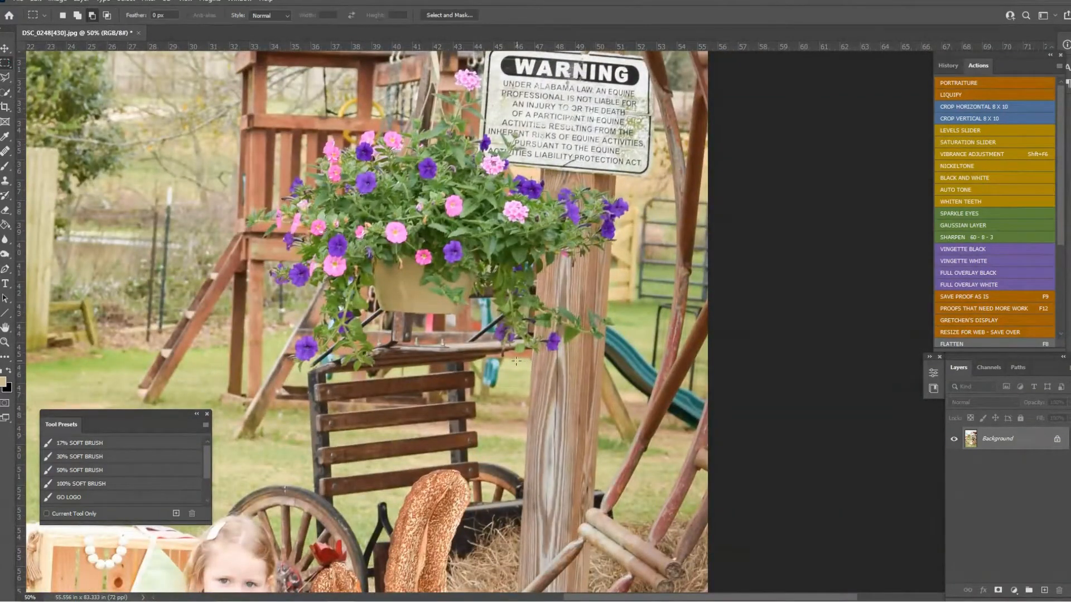
drag(509, 359, 619, 523)
click(8, 96)
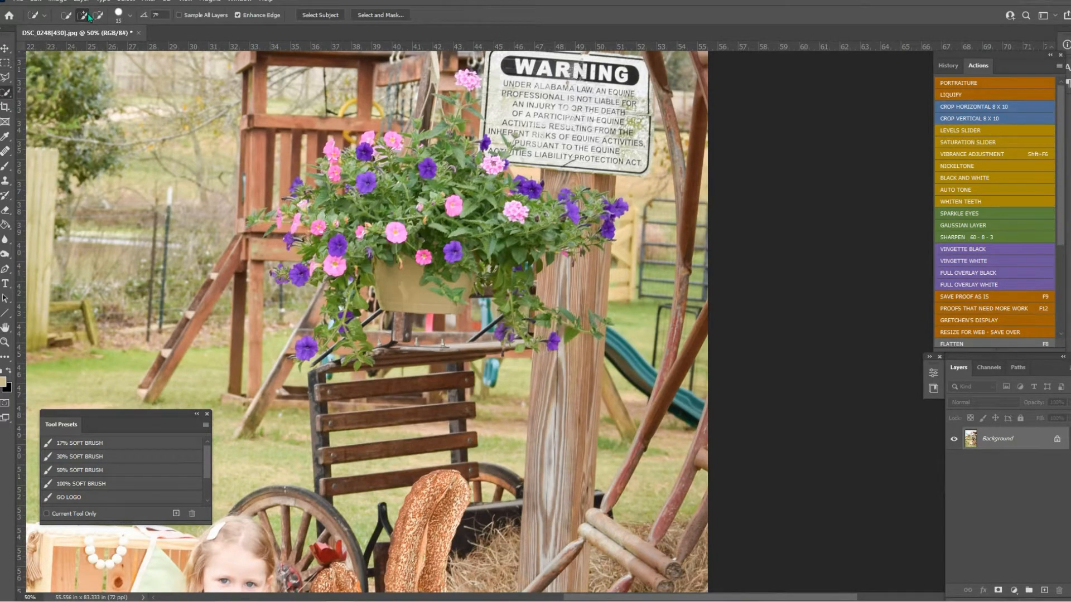
key(])
key(])
key(])
key(])
mouse_move(541, 384)
mouse_down()
mouse_move(537, 463)
mouse_move(564, 490)
mouse_move(578, 463)
mouse_move(571, 414)
mouse_up()
key(ctrl+d)
Step: Select the lower section of the wooden post, below the flowers, with a rectangular marquee and copy it to a new layer
click(3, 64)
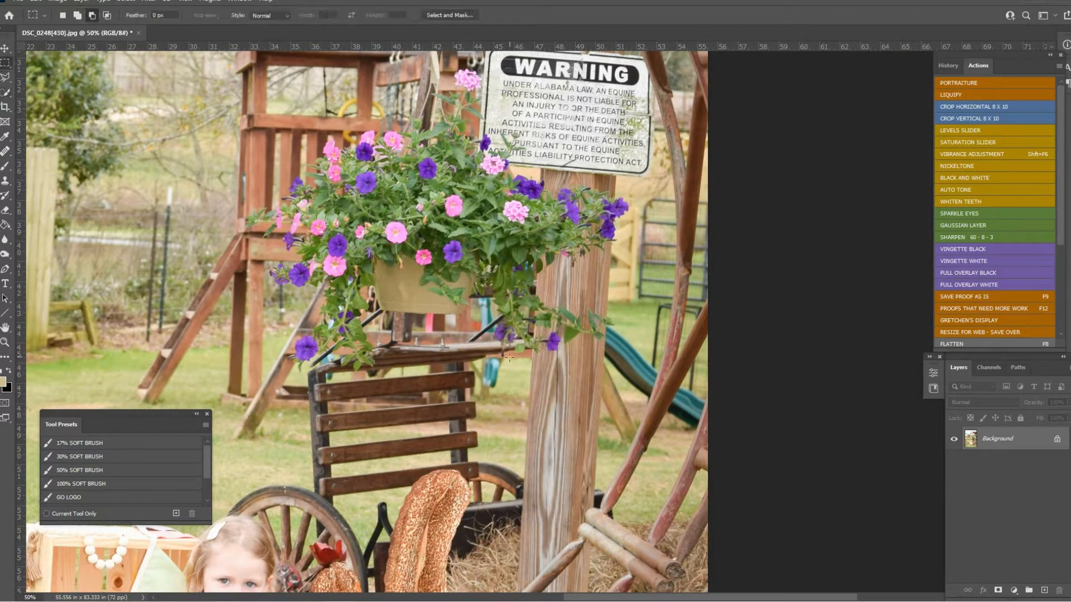
drag(508, 359, 624, 538)
key(ctrl+j)
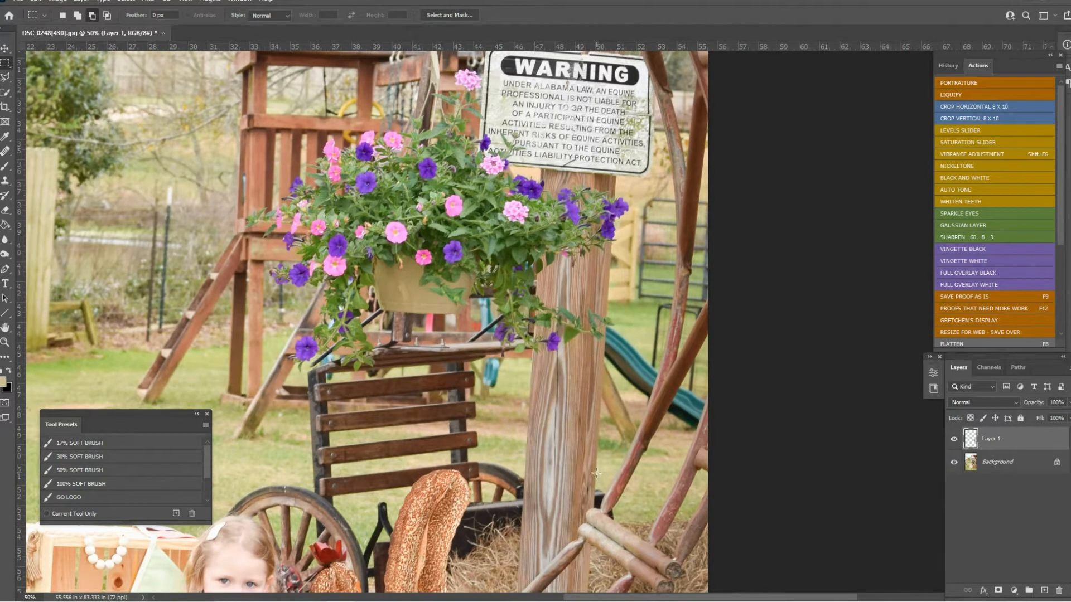
Step: Move the copied post section up so that it covers the middle of the warning sign
key(v)
drag(572, 483, 583, 173)
scroll(695, 338, up, 5)
scroll(696, 339, up, 3)
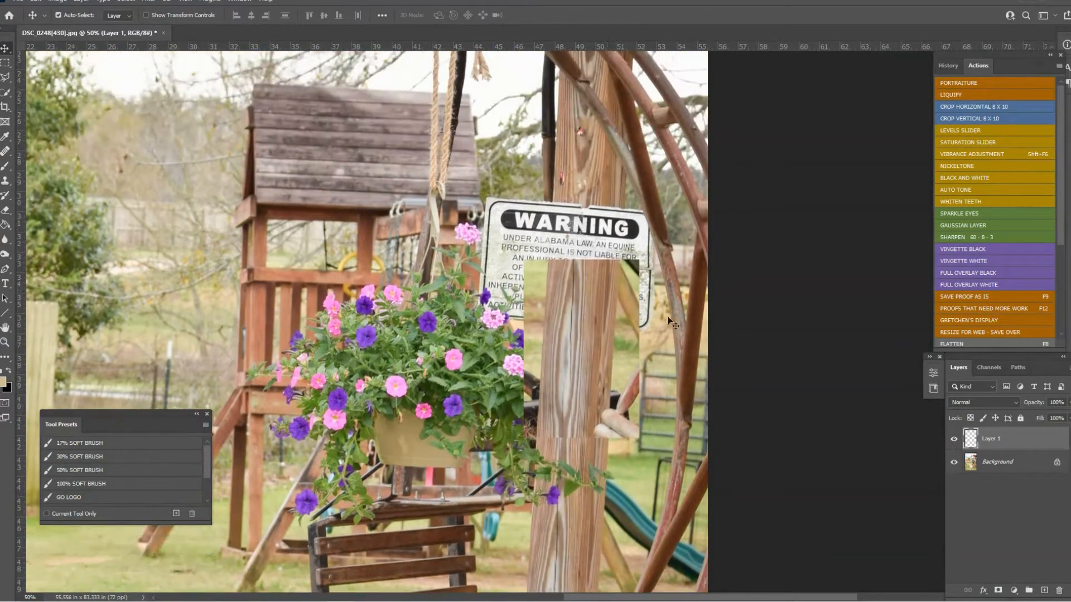
drag(610, 295, 619, 229)
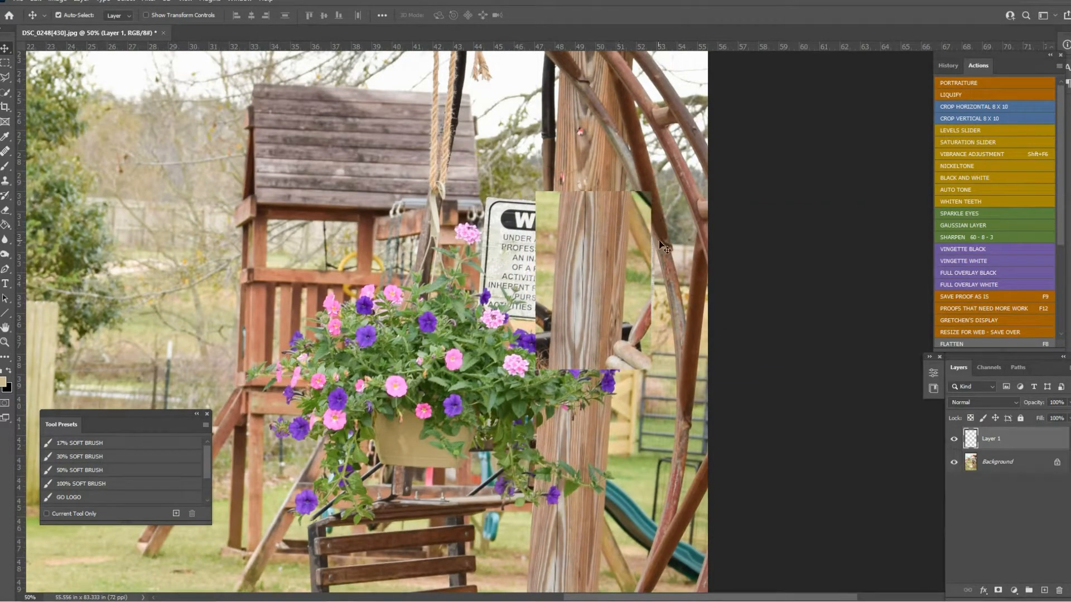
Step: Nudge the copied post section left until it lines up with the original post
key(Left)
key(Left)
key(Left)
key(Left)
key(Left)
key(Left)
key(Left)
key(Left)
key(Left)
key(Left)
key(Left)
key(Left)
key(Left)
key(Left)
key(Left)
key(Left)
key(Left)
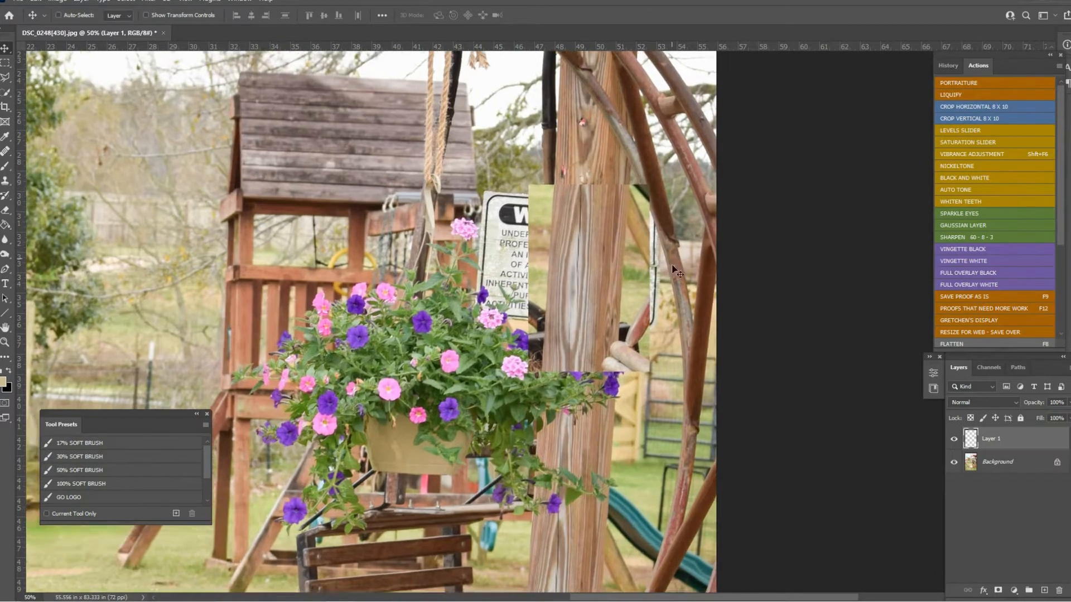
Step: Erase the grass and cart background on the left side of the copied post section at 100% opacity
key(ctrl+plus)
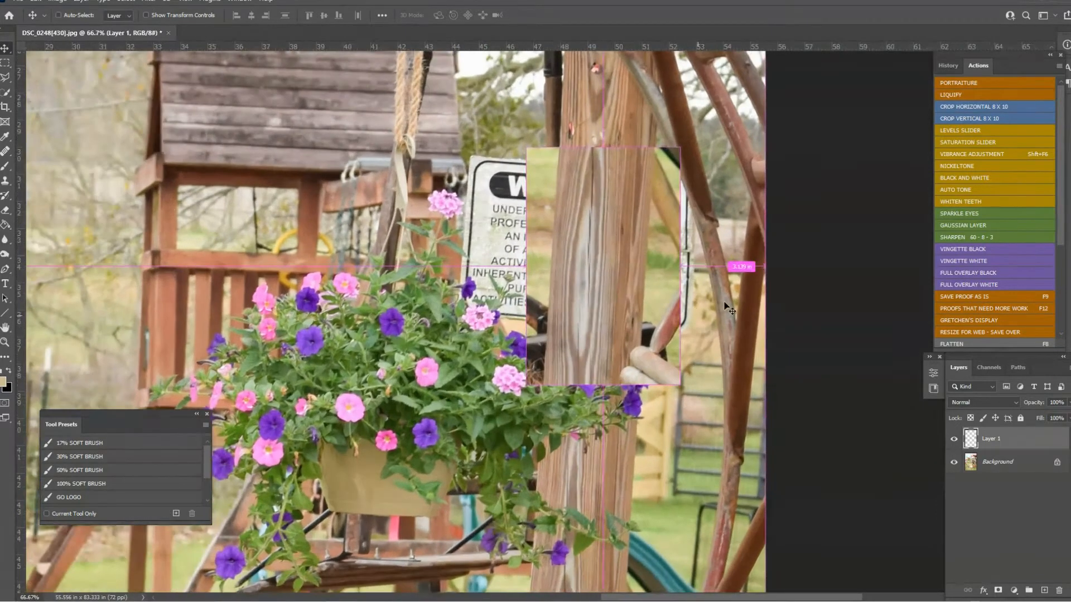
key(e)
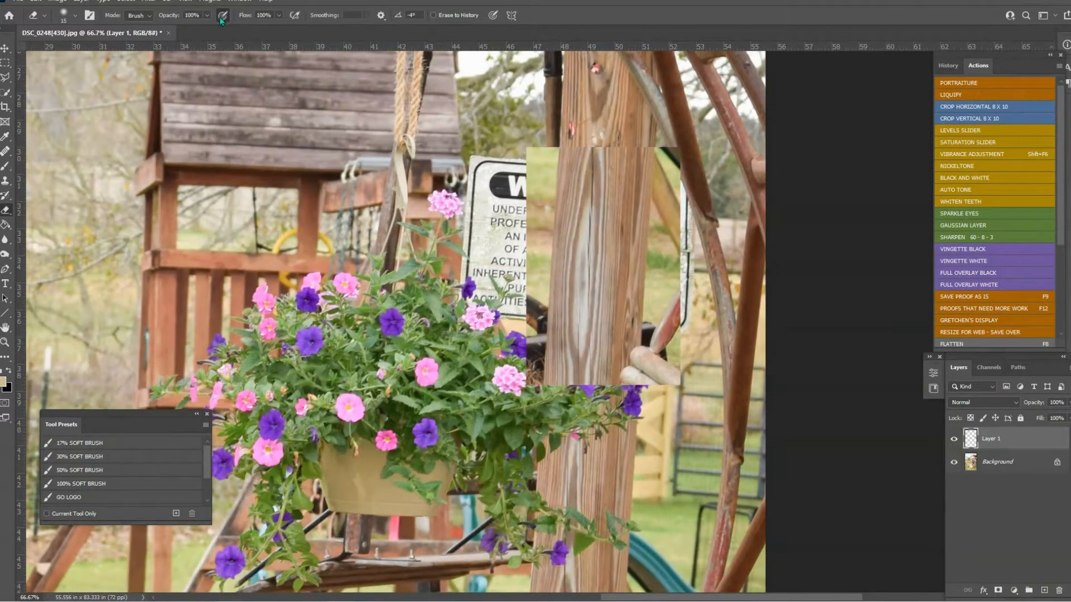
key(ctrl+plus)
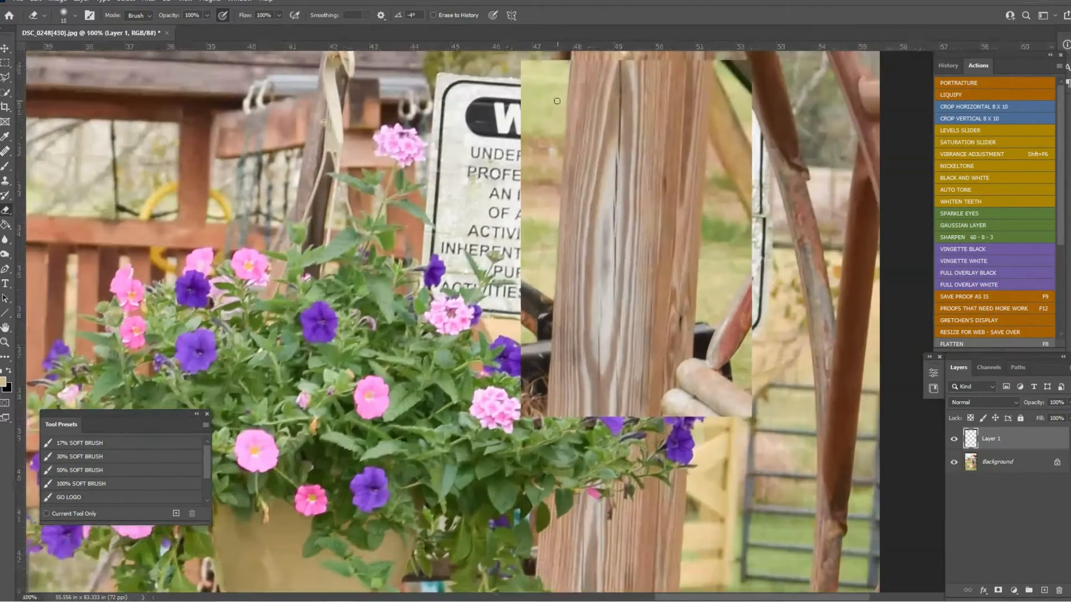
scroll(552, 195, up, 3)
key(bracketright)
mouse_move(549, 246)
mouse_down()
mouse_move(518, 242)
mouse_move(546, 253)
mouse_move(533, 219)
mouse_move(518, 302)
mouse_move(542, 238)
mouse_move(550, 259)
mouse_move(516, 474)
mouse_move(517, 393)
mouse_up()
key(bracketright)
key(bracketright)
key(bracketright)
key(bracketright)
mouse_move(513, 216)
mouse_down()
mouse_move(509, 339)
mouse_move(533, 262)
mouse_move(538, 276)
mouse_move(534, 452)
mouse_up()
Step: Refine the copied post's left edge with a smaller eraser and erase its lower edge over the flowers
key(bracketleft)
key(bracketleft)
key(bracketleft)
key(bracketleft)
key(bracketleft)
key(bracketright)
key(bracketright)
mouse_move(528, 358)
mouse_down()
mouse_move(526, 452)
mouse_move(514, 390)
mouse_up()
mouse_move(514, 390)
mouse_down()
mouse_move(512, 487)
mouse_move(526, 484)
mouse_move(518, 462)
mouse_move(509, 516)
mouse_up()
key(bracketleft)
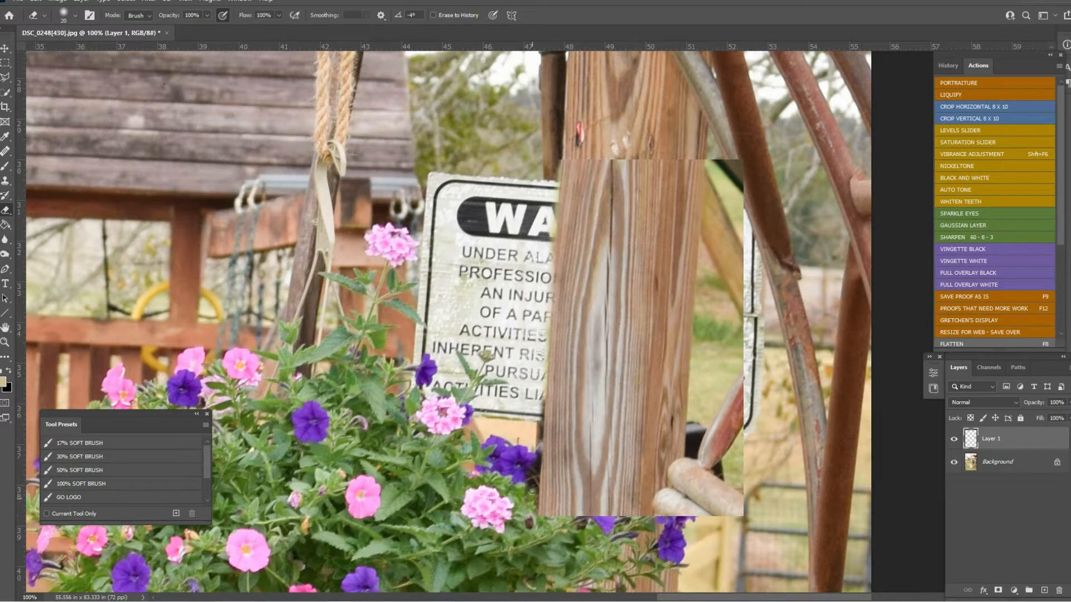
drag(538, 402, 535, 478)
mouse_move(533, 515)
mouse_down()
mouse_move(679, 515)
mouse_move(549, 492)
mouse_move(713, 514)
mouse_move(652, 516)
mouse_move(689, 512)
mouse_up()
Step: Erase the background and poles on the right side of the copied post section, down to the flowers
key(bracketright)
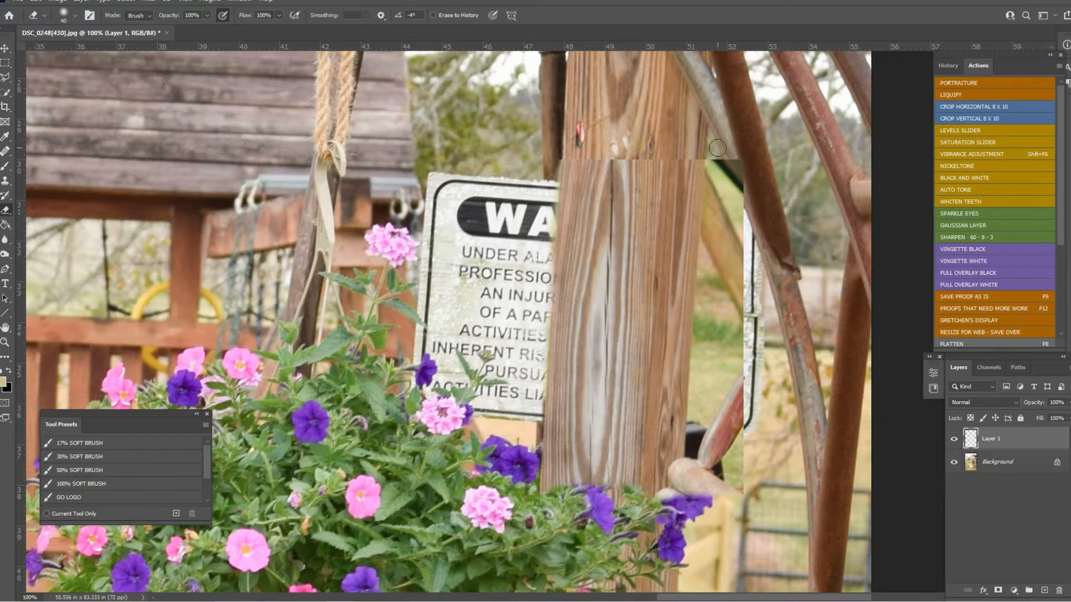
mouse_move(717, 150)
mouse_down()
mouse_move(718, 191)
mouse_move(733, 163)
mouse_move(736, 210)
mouse_move(715, 181)
mouse_move(707, 339)
mouse_up()
key(bracketleft)
key(bracketright)
key(bracketright)
key(bracketright)
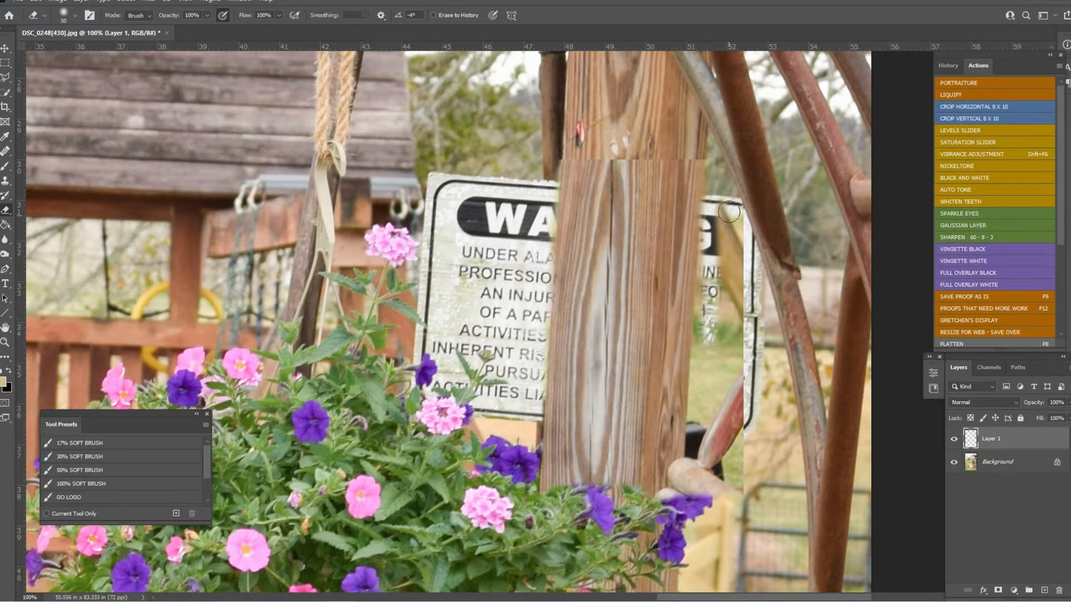
mouse_move(727, 206)
mouse_down()
mouse_move(734, 501)
mouse_move(708, 487)
mouse_up()
key(bracketleft)
key(bracketleft)
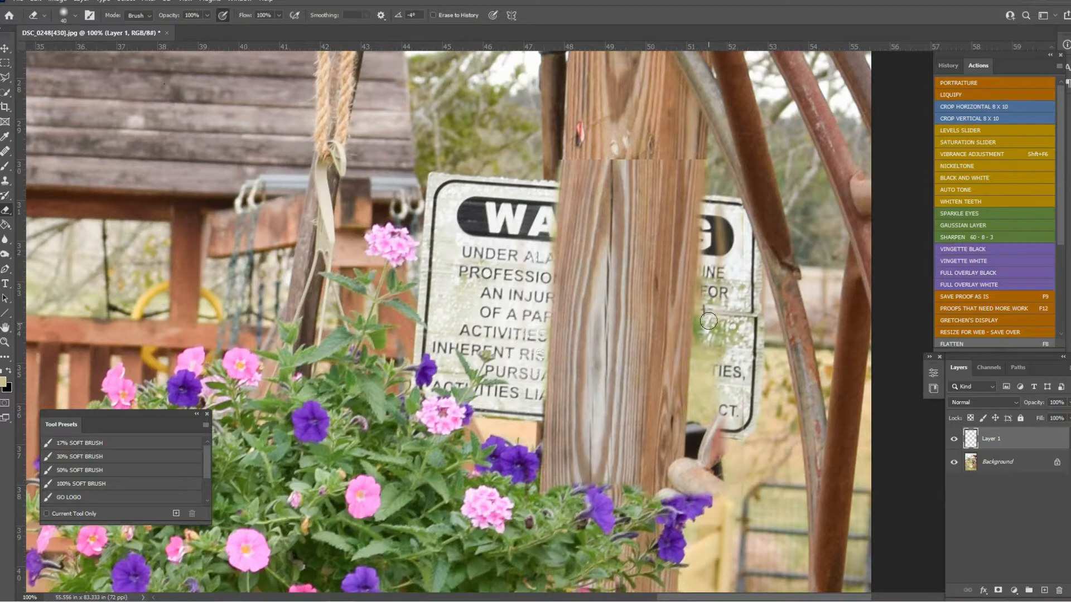
mouse_move(707, 321)
mouse_down()
mouse_move(708, 488)
mouse_move(712, 472)
mouse_move(731, 521)
mouse_up()
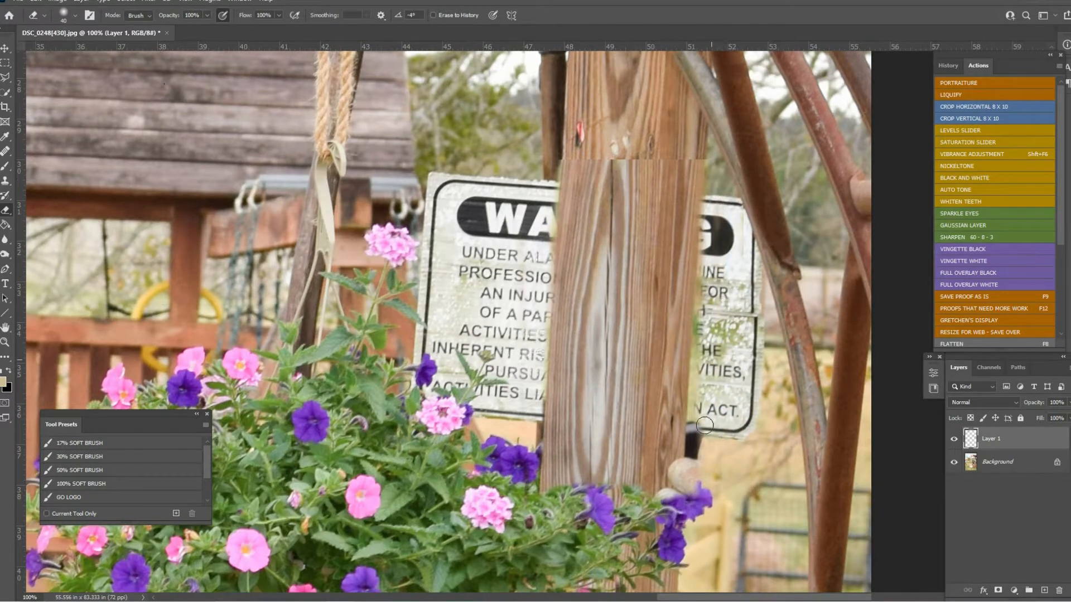
mouse_move(702, 412)
mouse_down()
mouse_move(701, 503)
mouse_move(691, 471)
mouse_move(700, 363)
mouse_up()
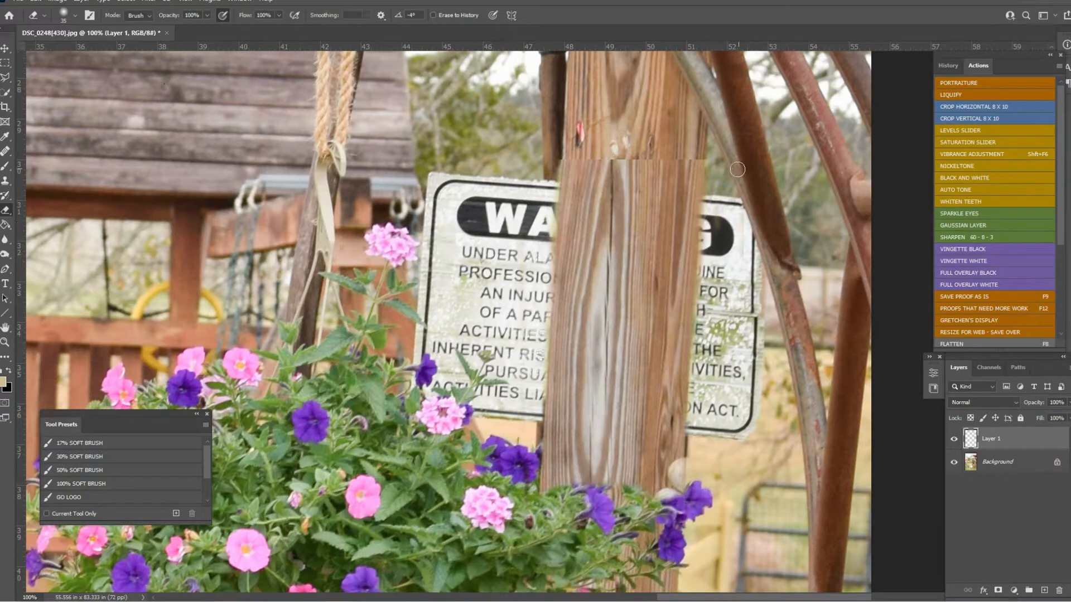
Step: Tidy the copied post's right edge and erase the leftover pole end just above the flowers
scroll(760, 326, up, 2)
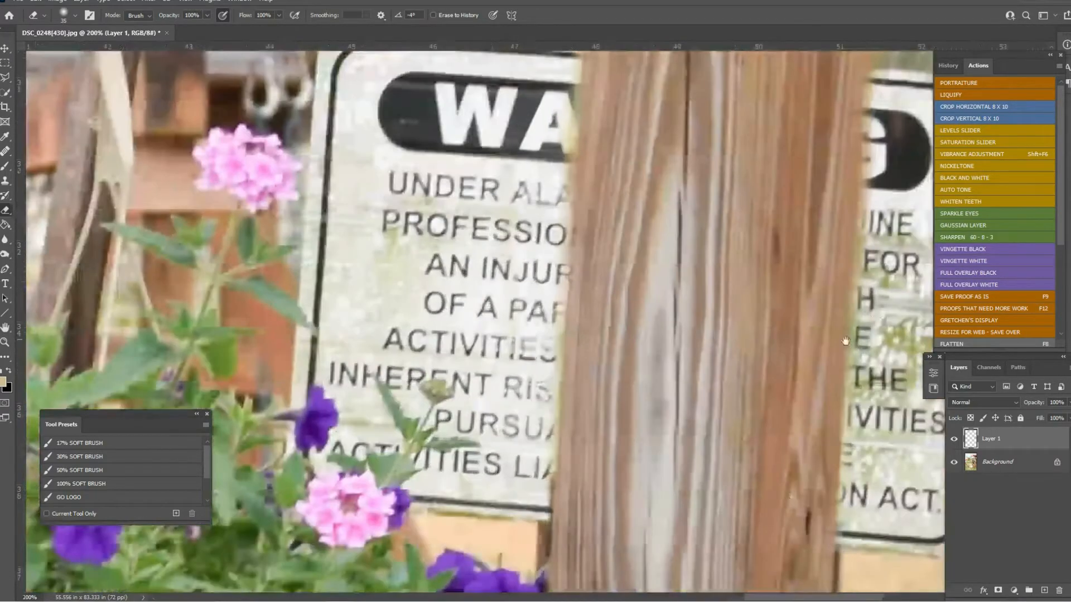
scroll(705, 257, down, 2)
key(bracketright)
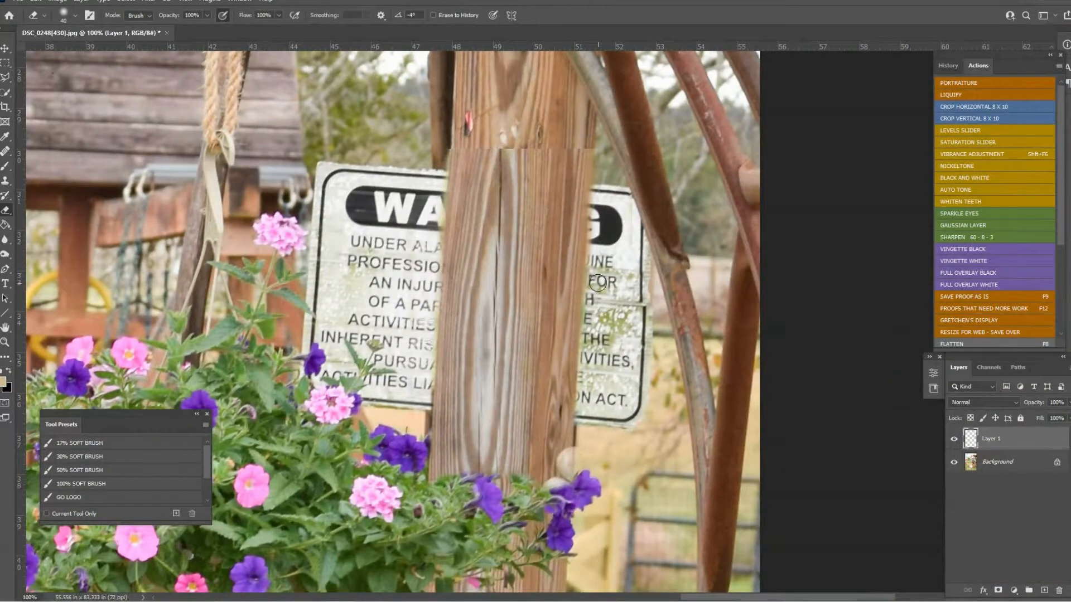
drag(598, 284, 606, 135)
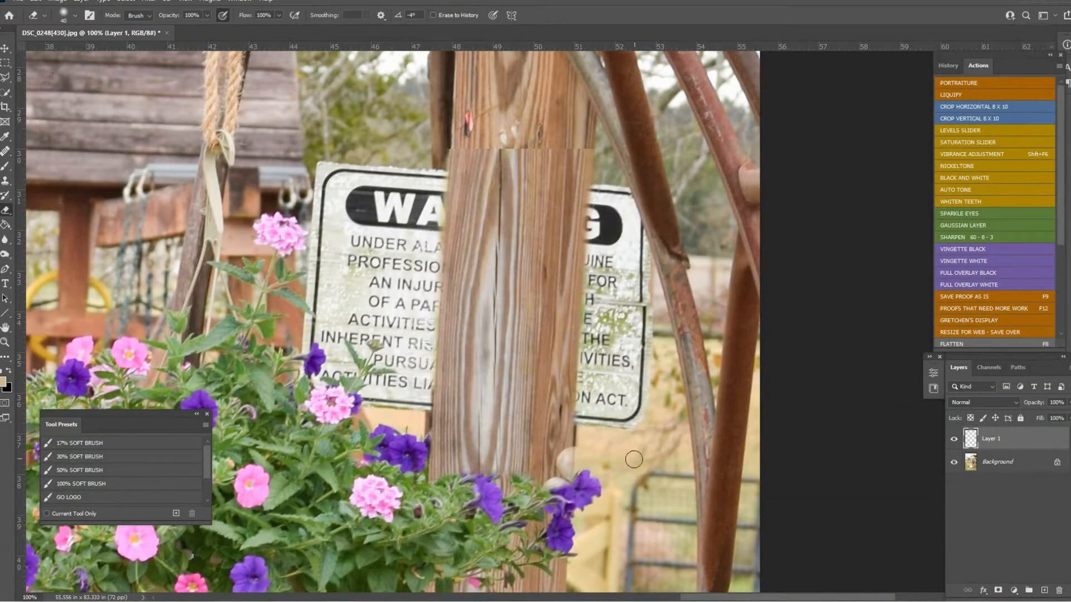
mouse_move(586, 441)
mouse_down()
mouse_move(553, 473)
mouse_move(513, 482)
mouse_move(447, 467)
mouse_move(457, 471)
mouse_move(446, 454)
mouse_move(504, 471)
mouse_move(571, 456)
mouse_up()
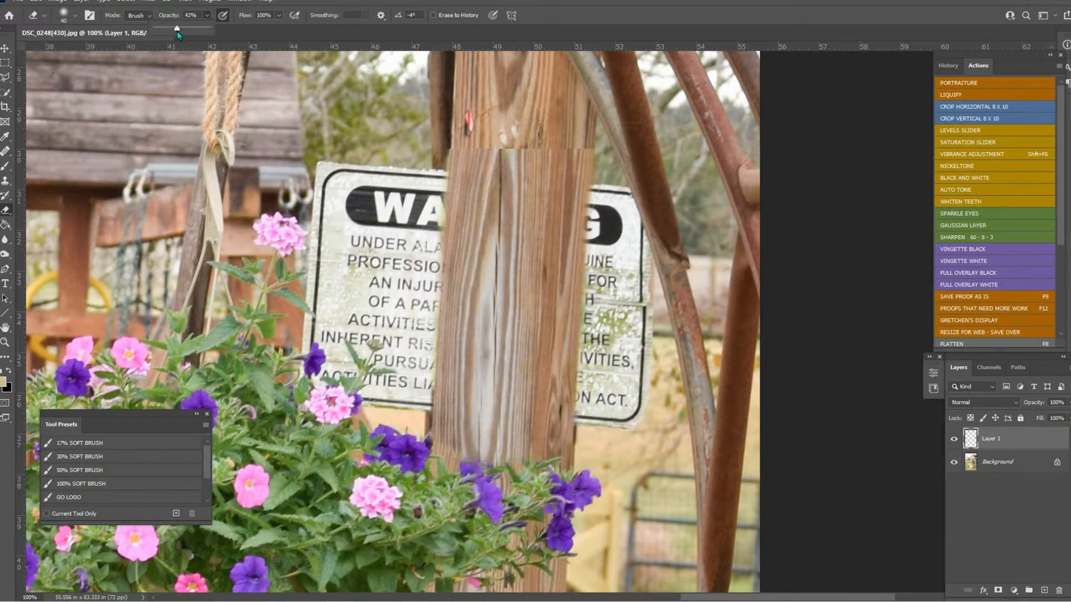
Step: Lower the eraser opacity to 33%, enlarge the brush to 60, and blend the copied post's lower end into the flowers
key(bracketright)
key(bracketright)
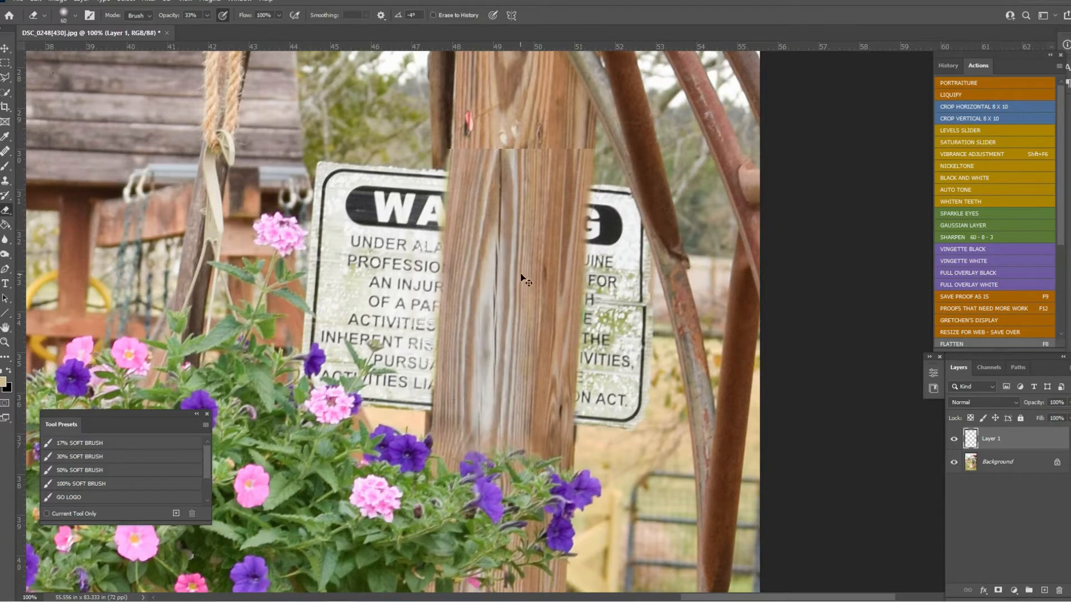
scroll(521, 277, down, 1)
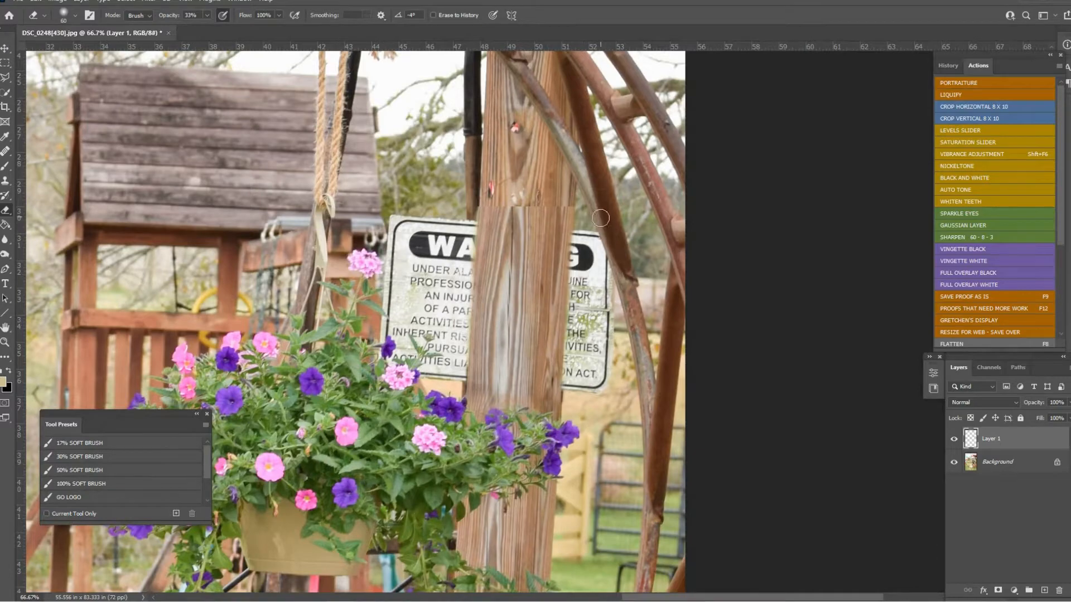
scroll(550, 201, up, 1)
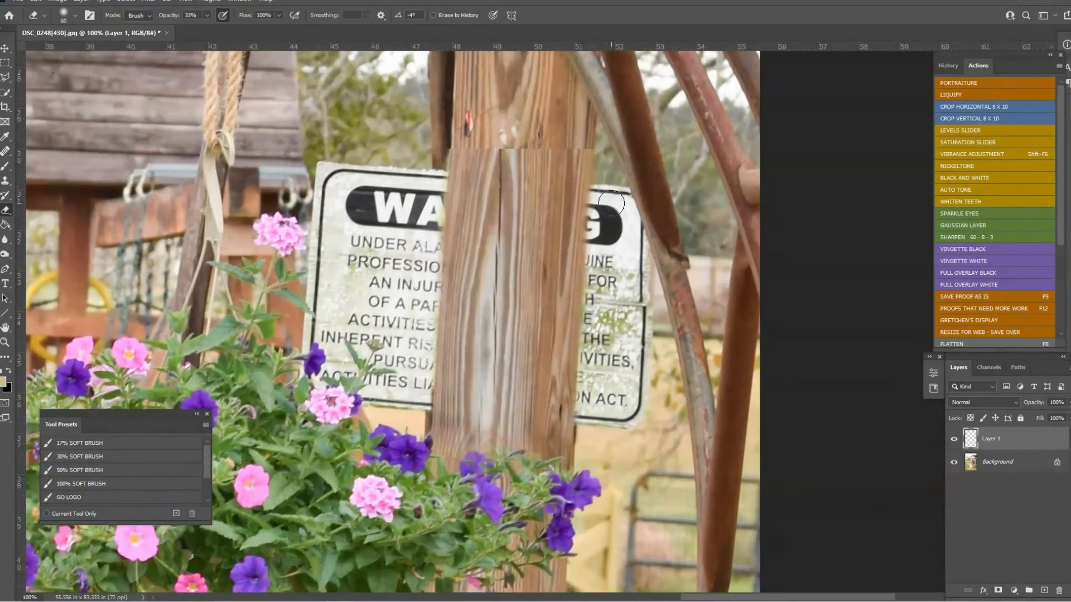
Step: Transform the copied post section by adjusting its corners individually so its sides match the original post
key(ctrl+t)
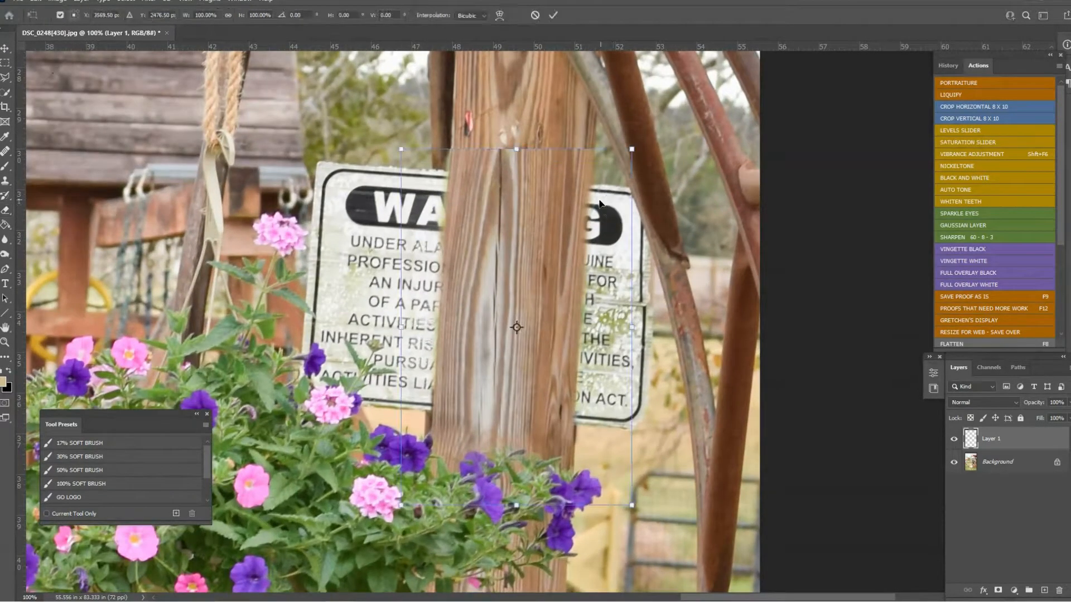
right_click(524, 210)
click(544, 249)
drag(399, 150, 404, 150)
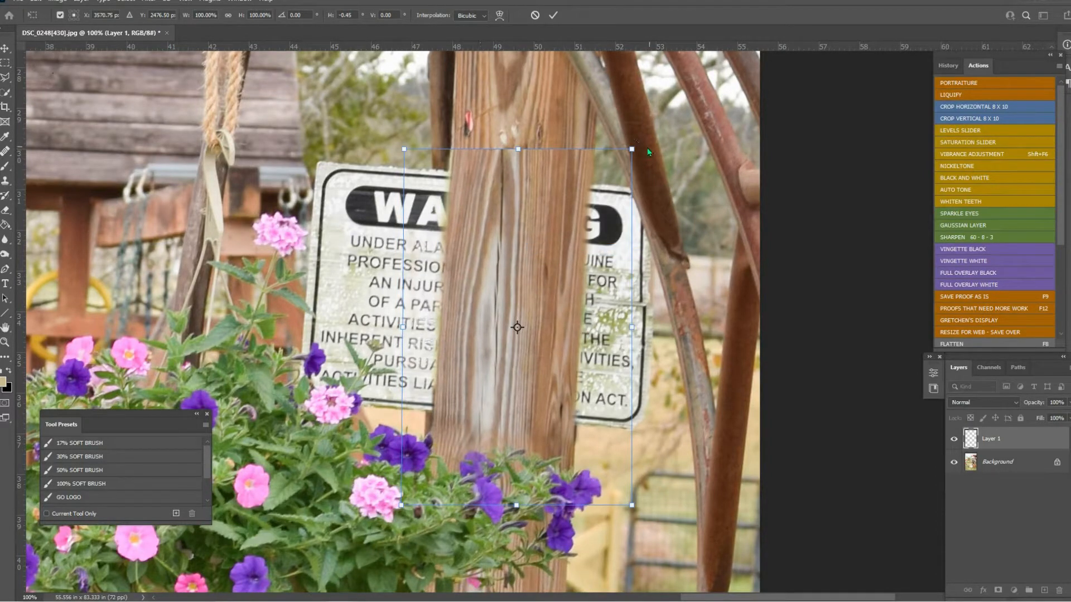
drag(633, 150, 642, 140)
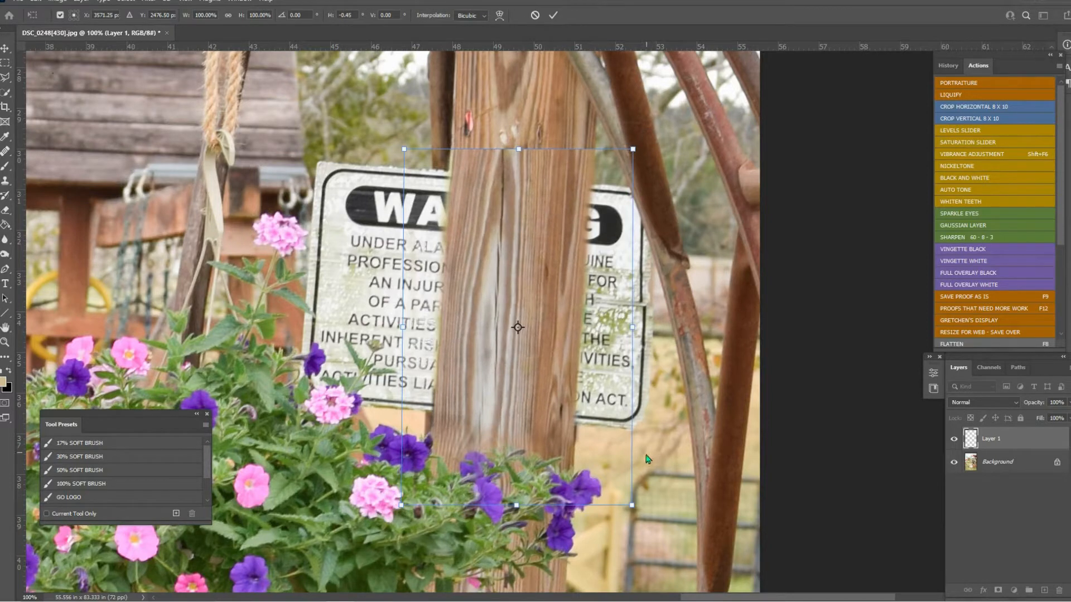
drag(634, 509, 633, 506)
drag(402, 507, 400, 508)
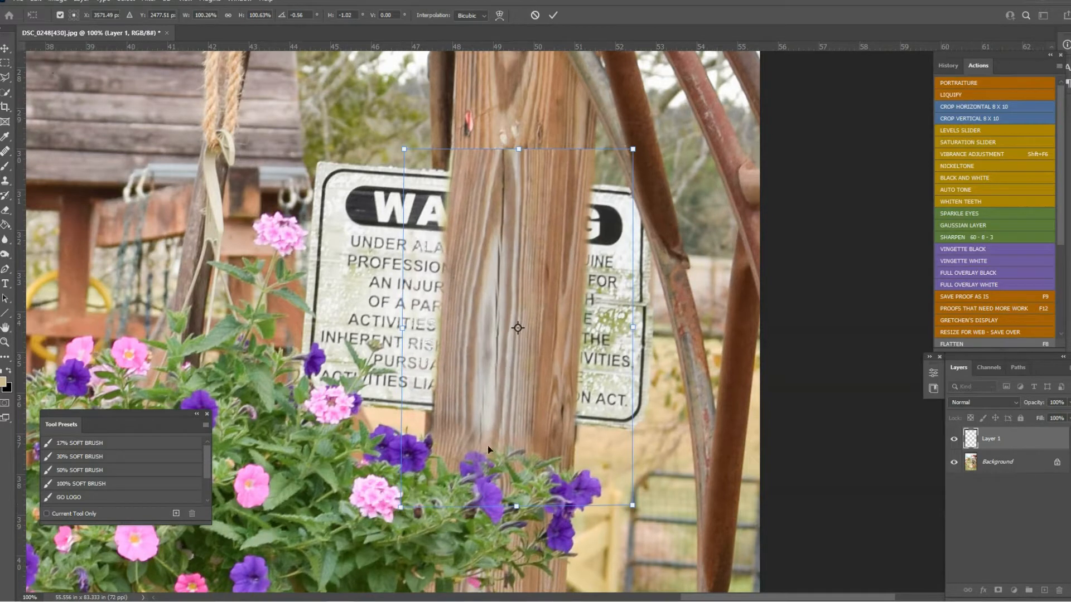
key(Return)
Step: Blend the copied post's top seam into the original wood with the eraser at 33% opacity
key(e)
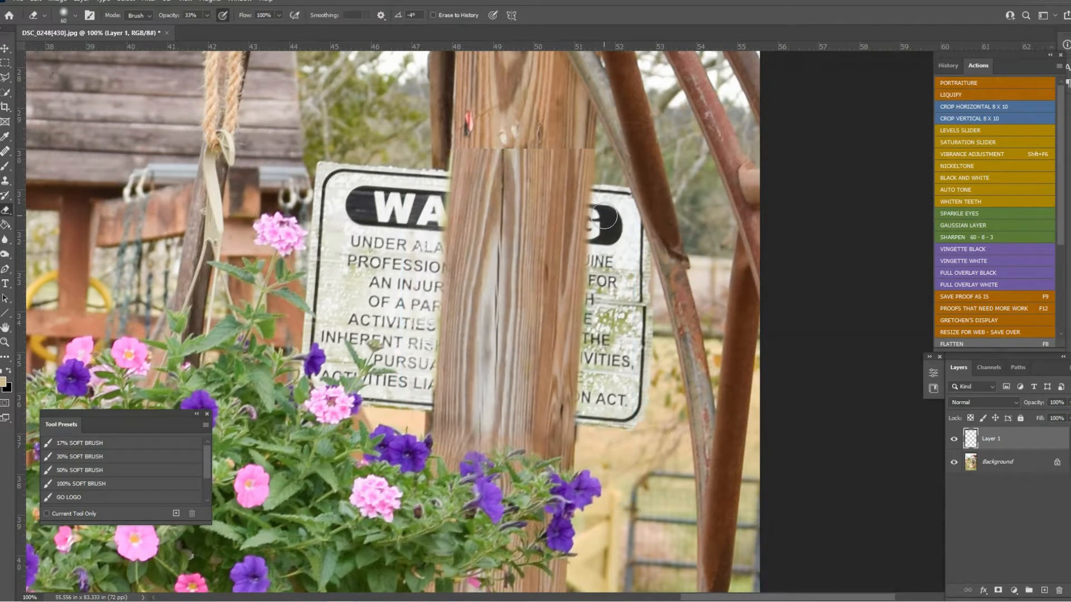
click(602, 218)
mouse_move(460, 152)
mouse_down()
mouse_move(537, 138)
mouse_move(575, 146)
mouse_move(474, 149)
mouse_move(551, 140)
mouse_move(609, 152)
mouse_move(497, 138)
mouse_move(448, 147)
mouse_move(521, 131)
mouse_move(600, 152)
mouse_move(530, 130)
mouse_up()
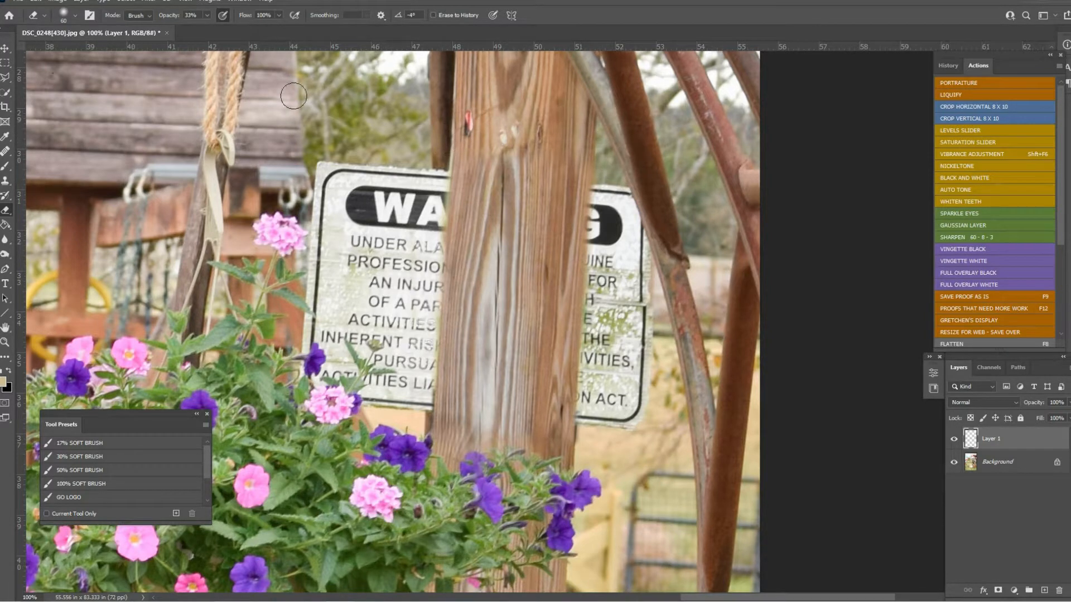
Step: Raise the eraser opacity to 100% and reduce its brush size to 35 for the copied post's edges
click(148, 17)
click(152, 16)
drag(165, 19, 207, 19)
key(bracketleft)
key(bracketleft)
key(bracketleft)
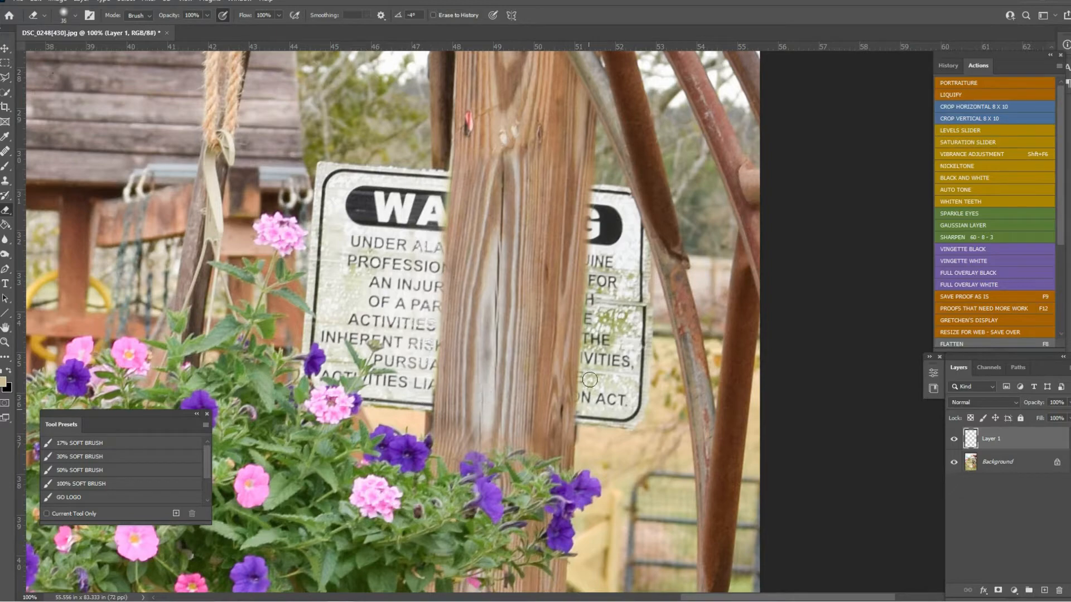
Step: Check the whole portrait and compare the sign area with the copied post layer hidden and shown
scroll(668, 300, down, 5)
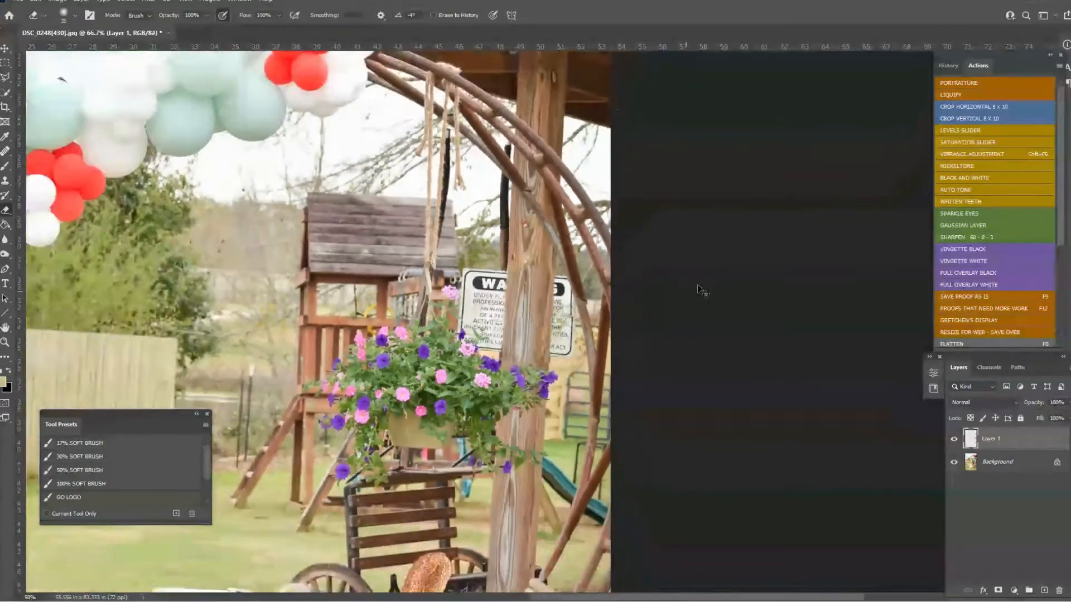
scroll(781, 282, down, 1)
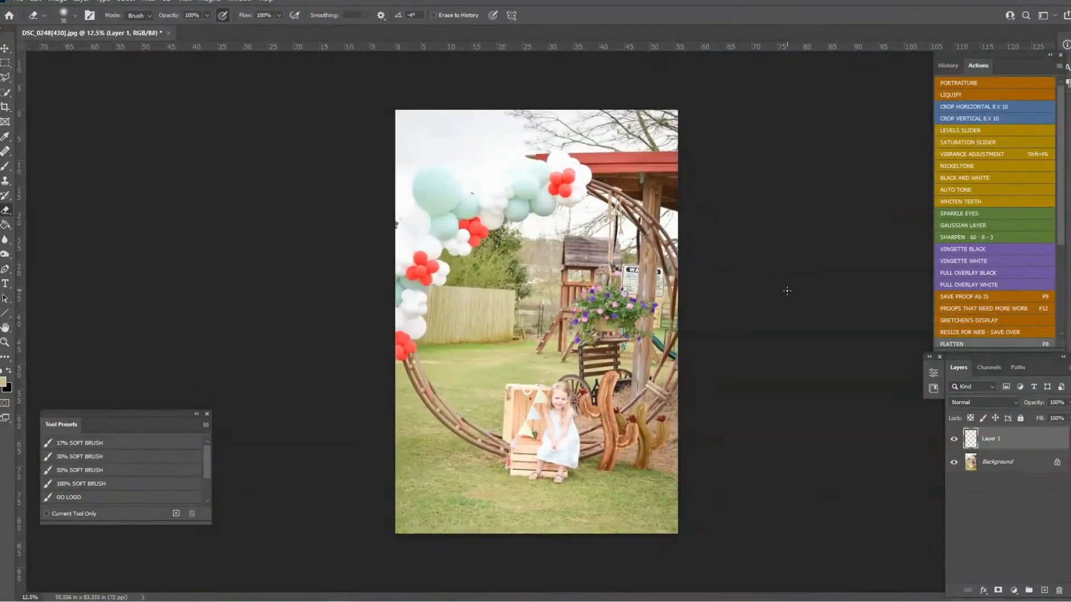
scroll(647, 292, up, 4)
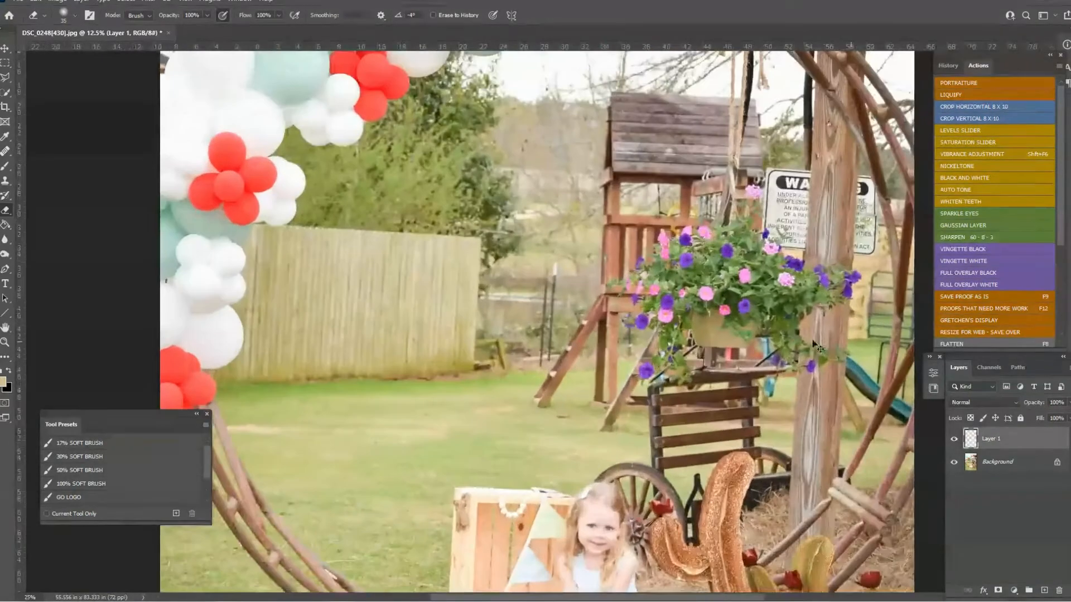
scroll(475, 388, up, 2)
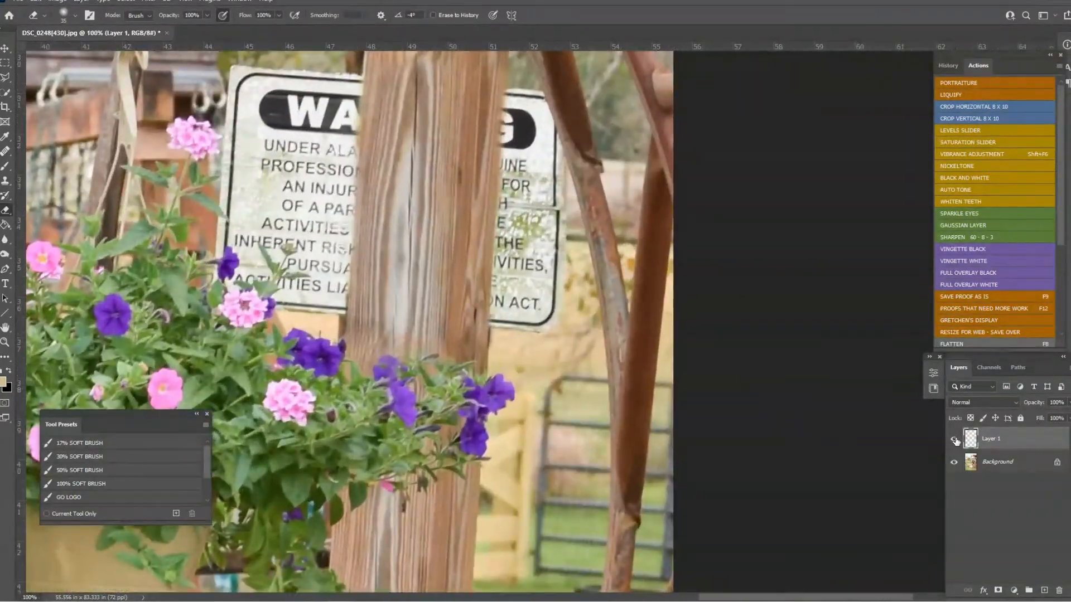
click(954, 440)
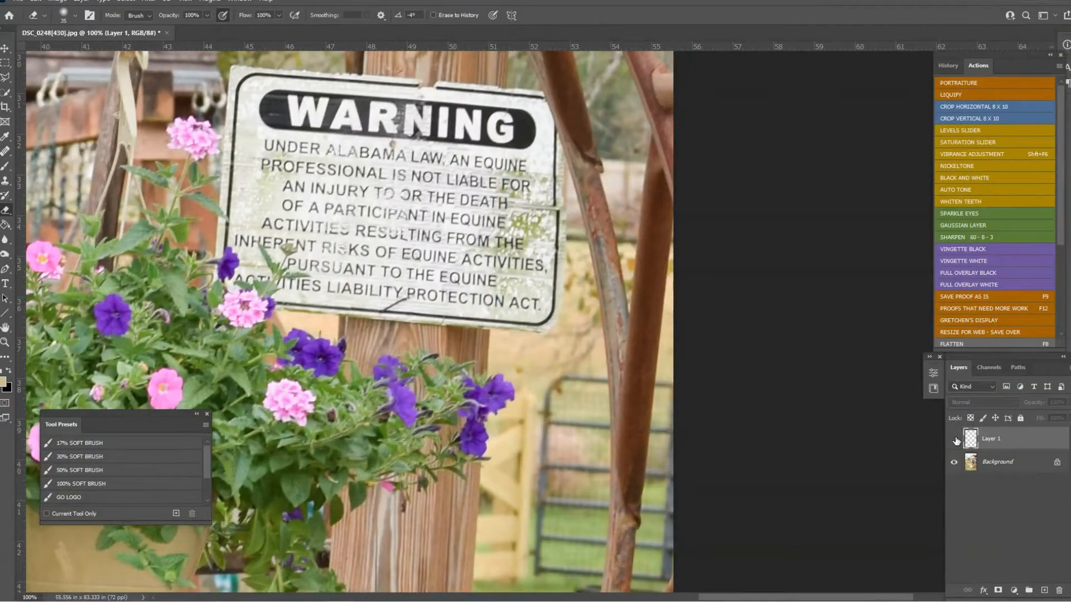
click(954, 440)
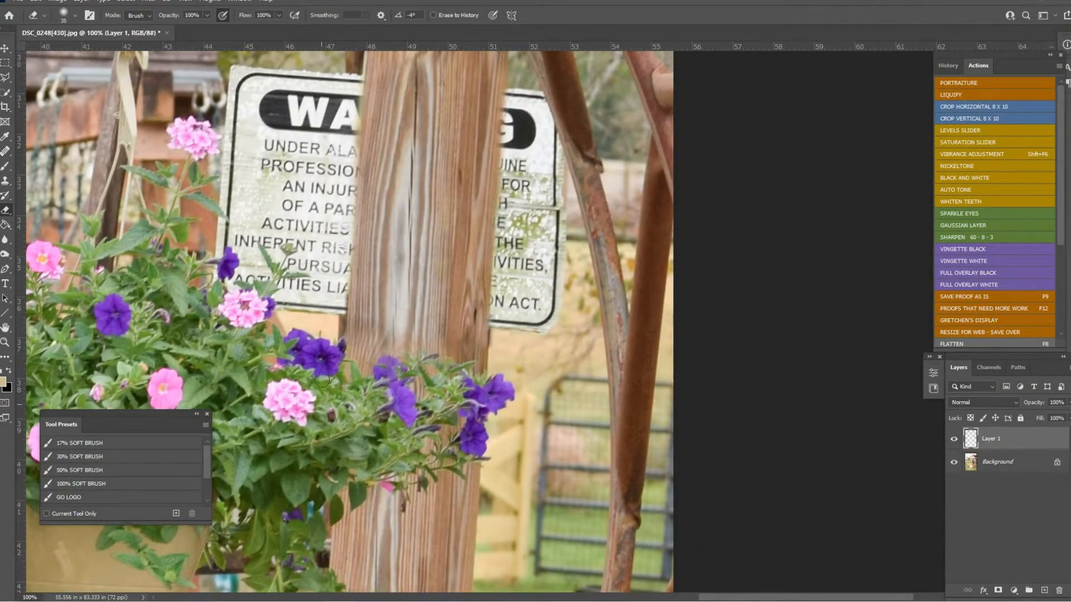
click(954, 440)
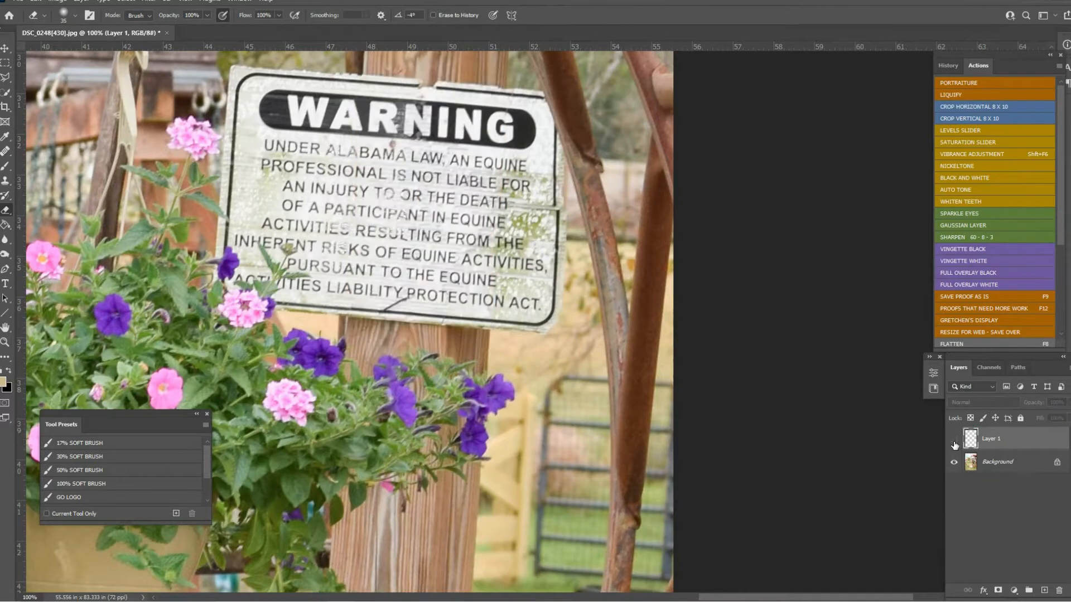
click(954, 439)
drag(605, 260, 598, 378)
click(954, 440)
click(954, 440)
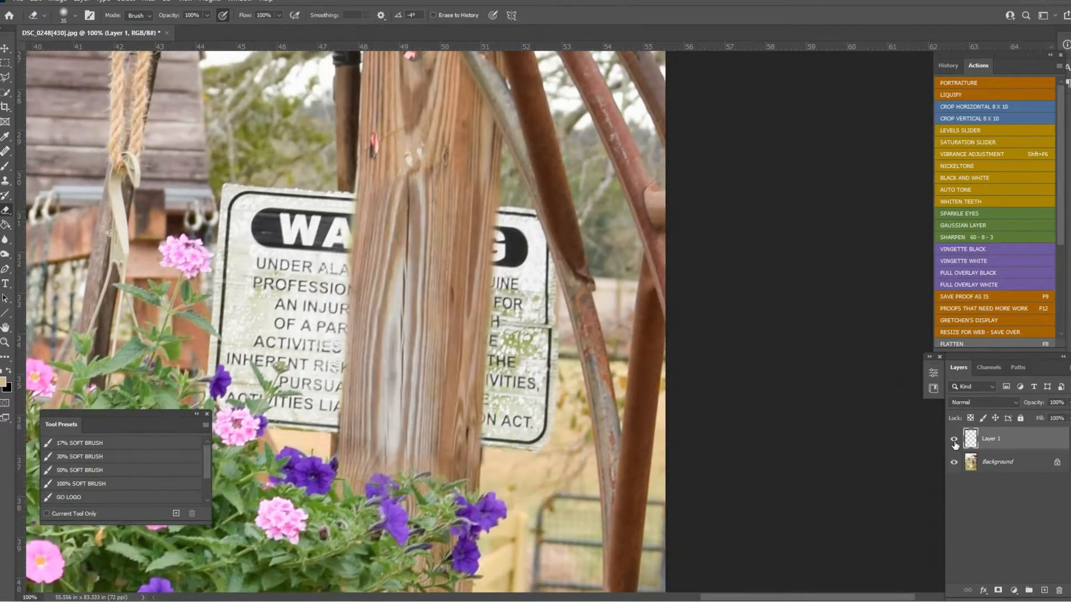
click(954, 441)
click(954, 441)
click(954, 441)
click(954, 441)
click(954, 440)
click(954, 440)
Step: Shrink the eraser brush further and recheck the copied post's lower right edge against the original photo
key(bracketleft)
key(bracketleft)
key(bracketleft)
key(bracketleft)
click(954, 440)
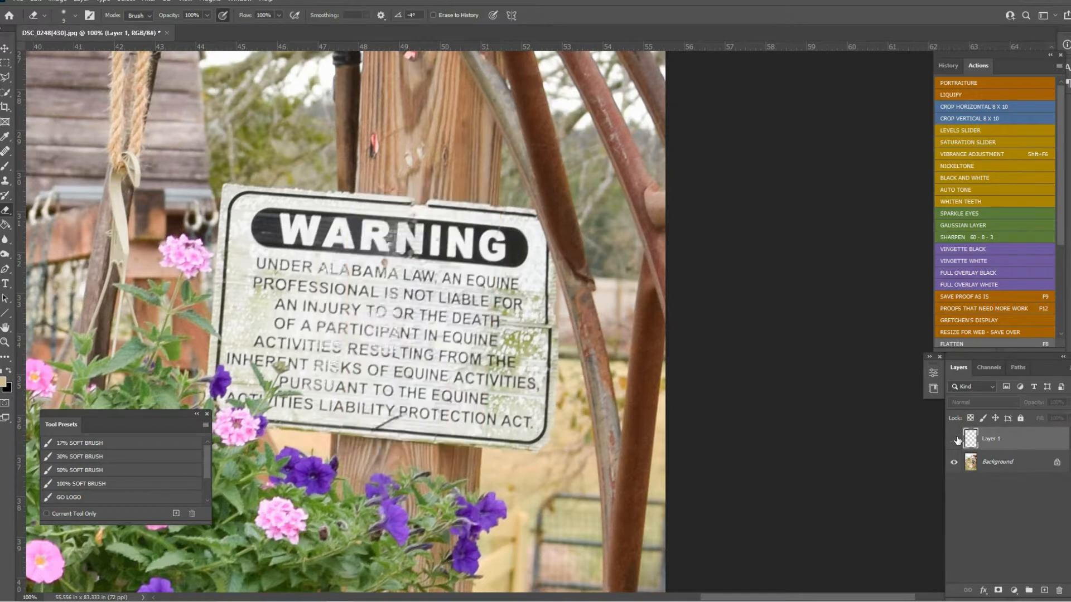
click(955, 440)
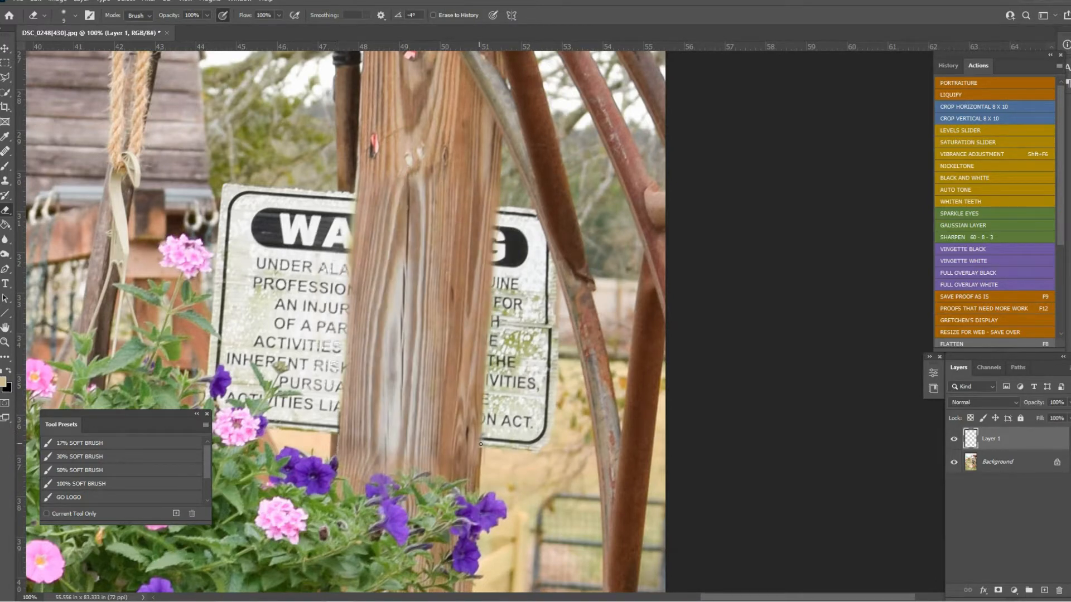
Step: Compare the image with and without the copied post once more and flatten it into a single background layer
key(ctrl+minus)
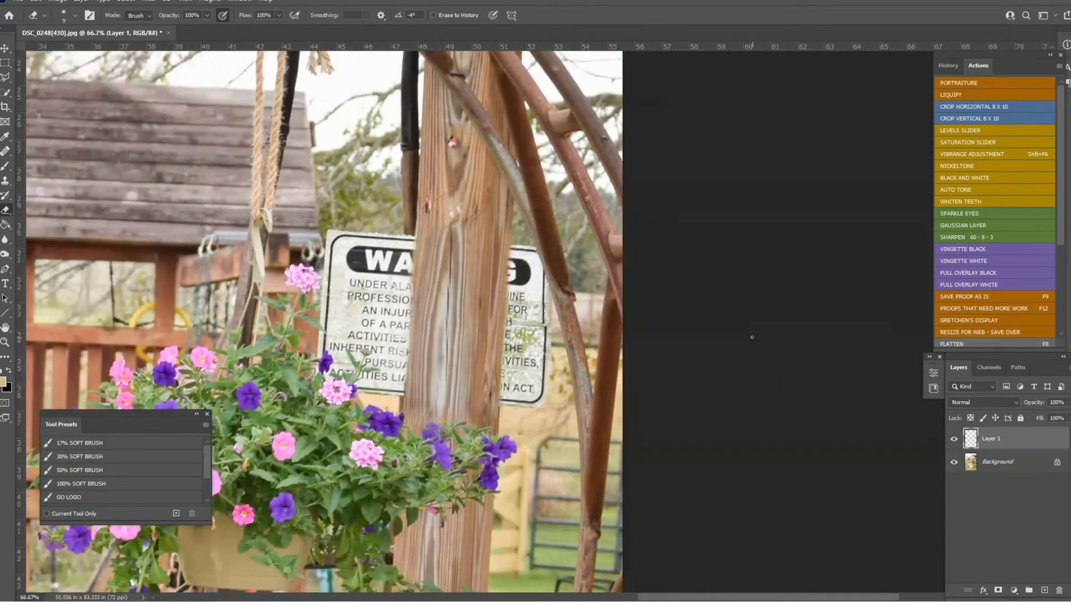
click(954, 440)
click(954, 440)
click(954, 441)
click(954, 440)
key(Delete)
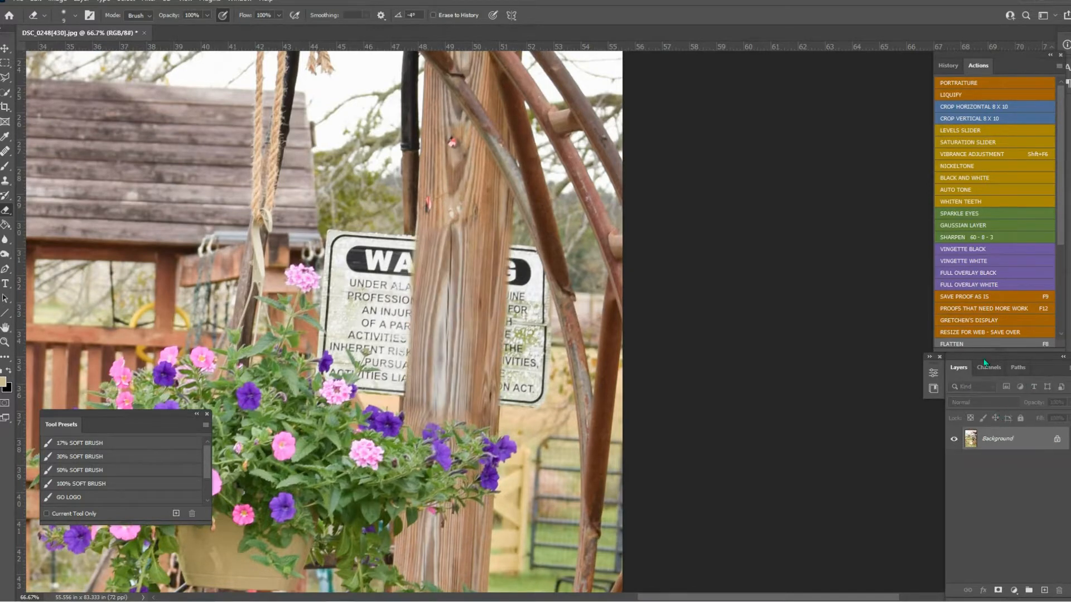
Step: Select the remaining sign parts on both sides of the post with the Quick Selection tool
scroll(490, 303, down, 2)
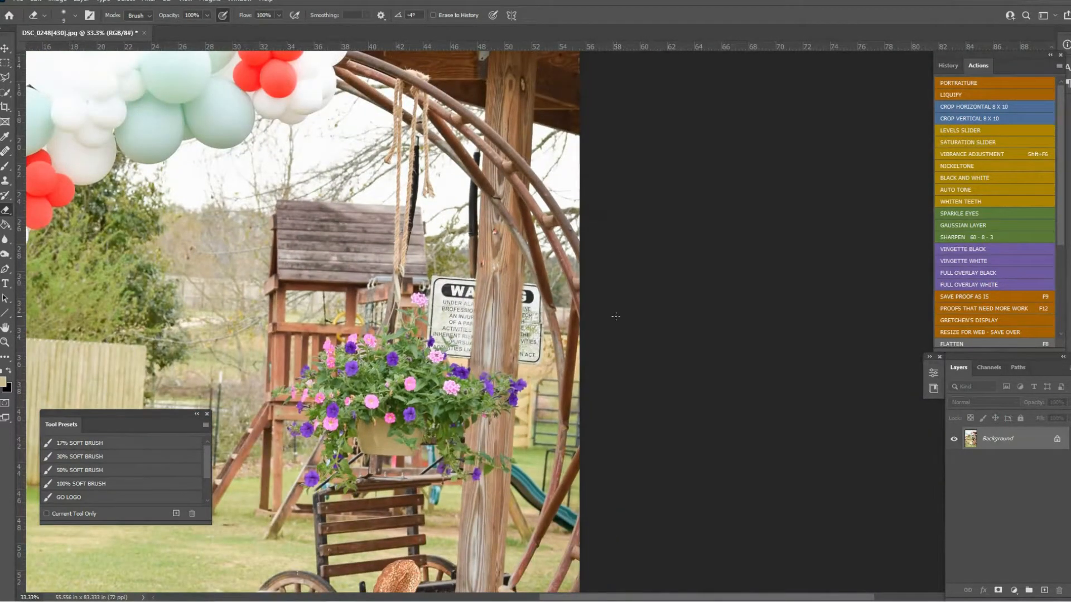
scroll(493, 184, down, 1)
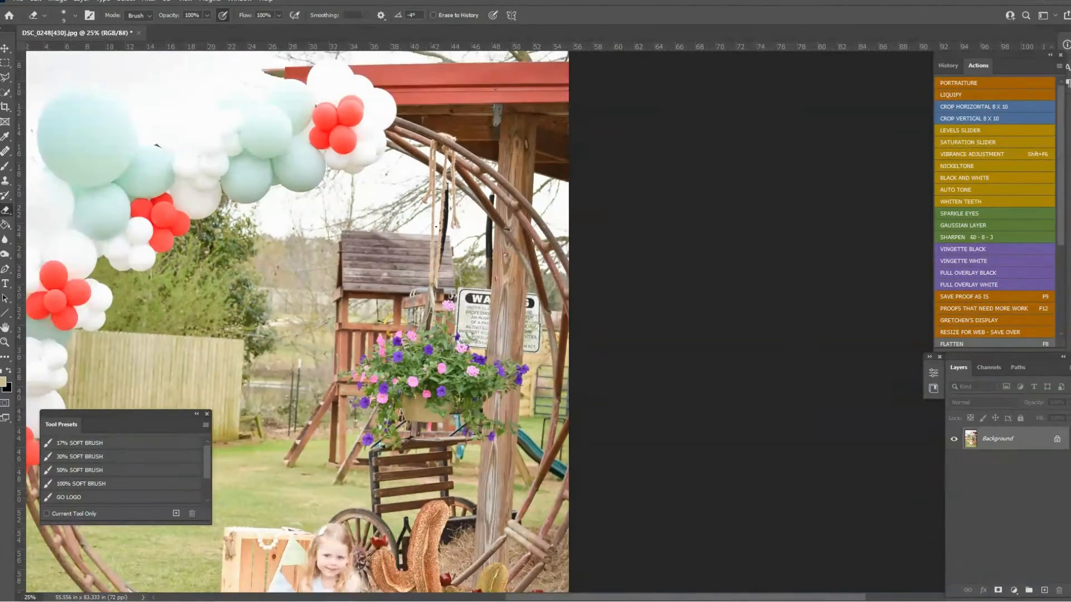
key(w)
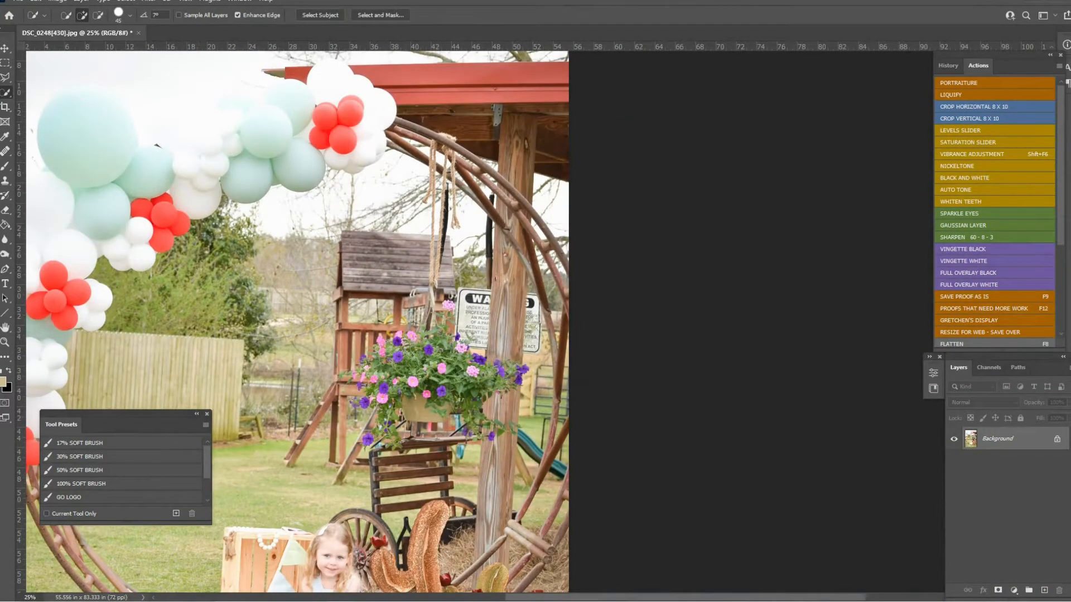
scroll(302, 238, up, 3)
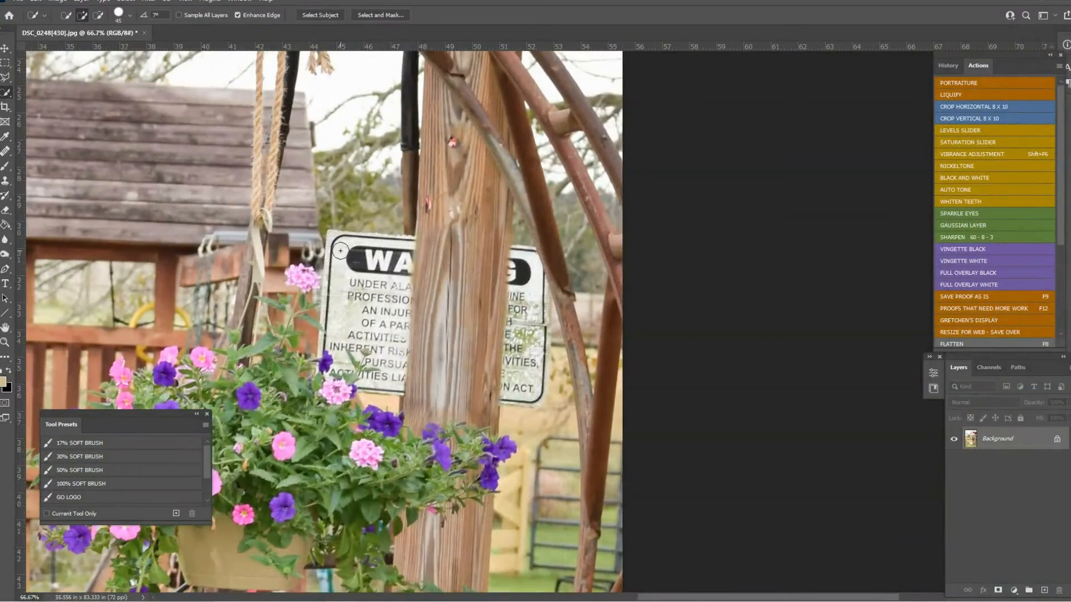
mouse_move(339, 251)
mouse_down()
mouse_move(360, 362)
mouse_move(339, 251)
mouse_up()
key([)
mouse_move(522, 268)
mouse_down()
mouse_move(522, 343)
mouse_move(511, 321)
mouse_move(518, 391)
mouse_move(538, 352)
mouse_move(531, 268)
mouse_up()
key(ctrl+plus)
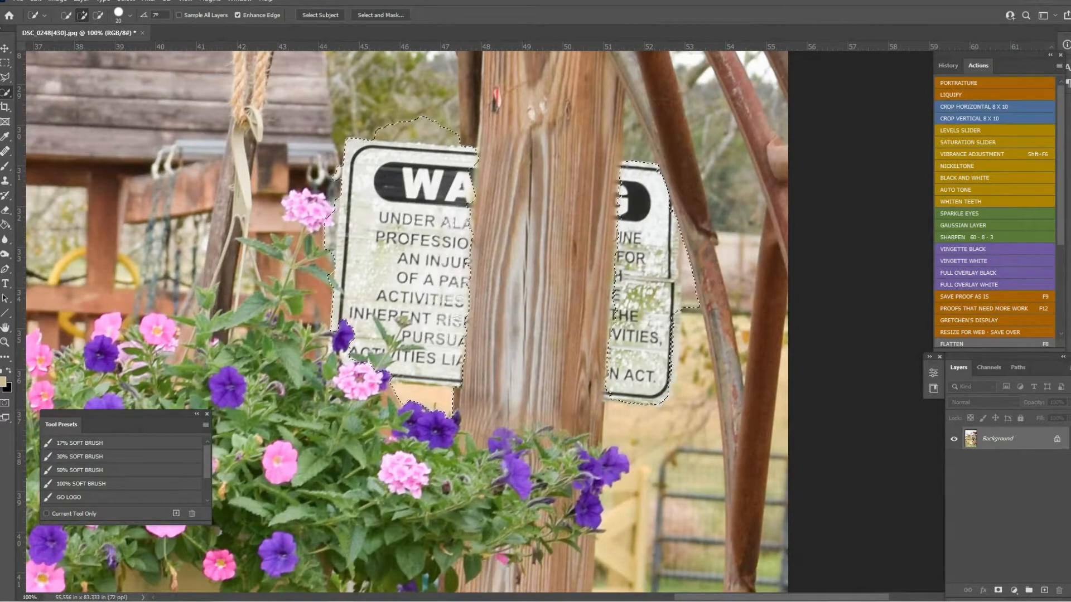
Step: Subtract the background above, beside and below the sign's left part from the selection, using a smaller brush
click(98, 15)
key(bracketleft)
drag(381, 130, 450, 134)
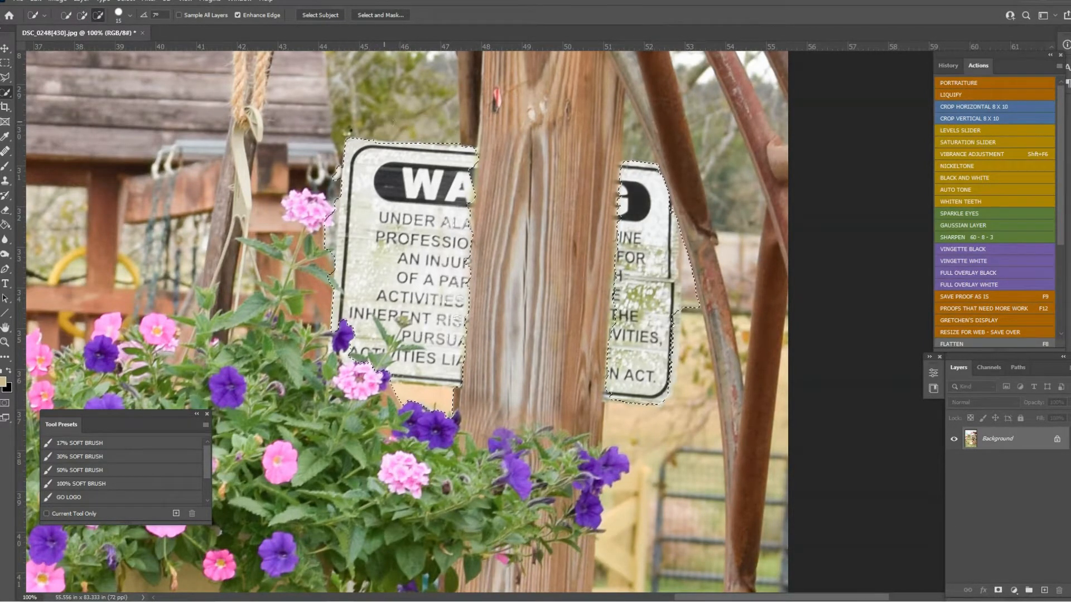
drag(335, 169, 334, 181)
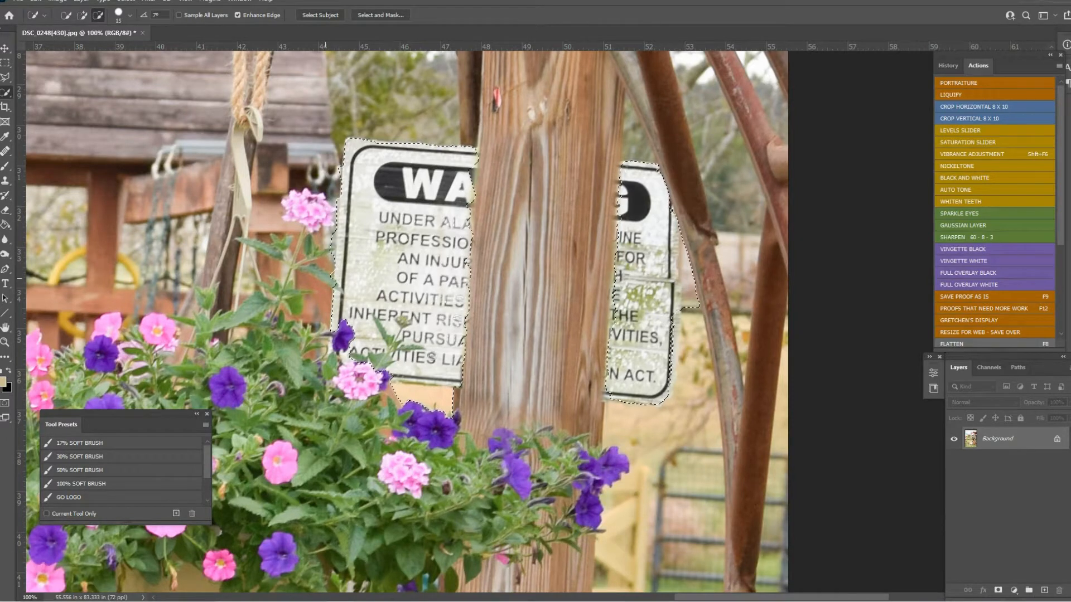
key(bracketleft)
key(bracketleft)
Step: Refine the selection around the sign's right part by alternately adding sign areas and subtracting background
click(82, 15)
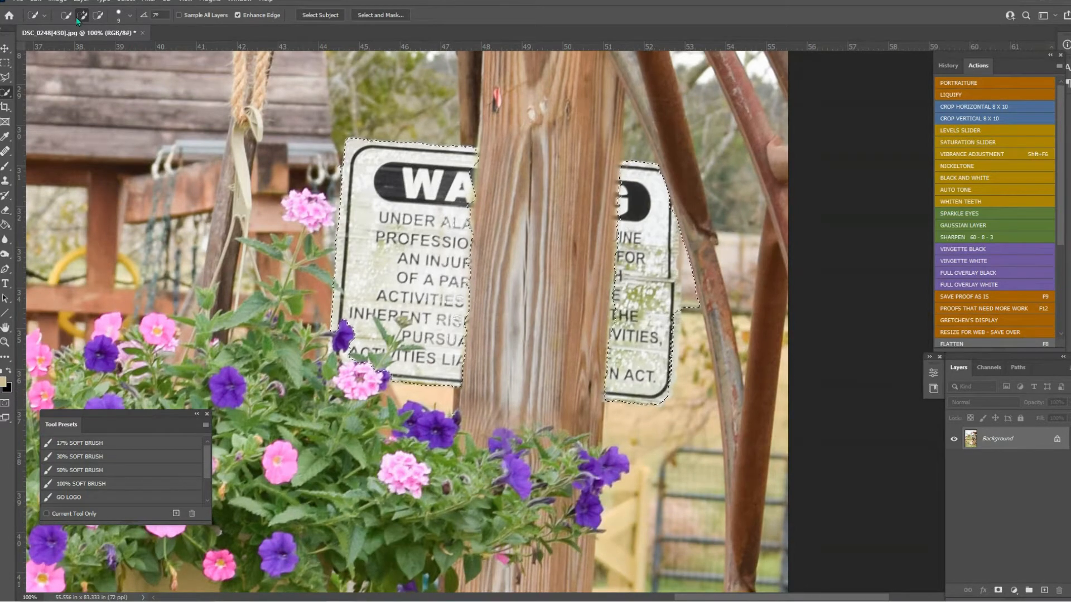
click(98, 16)
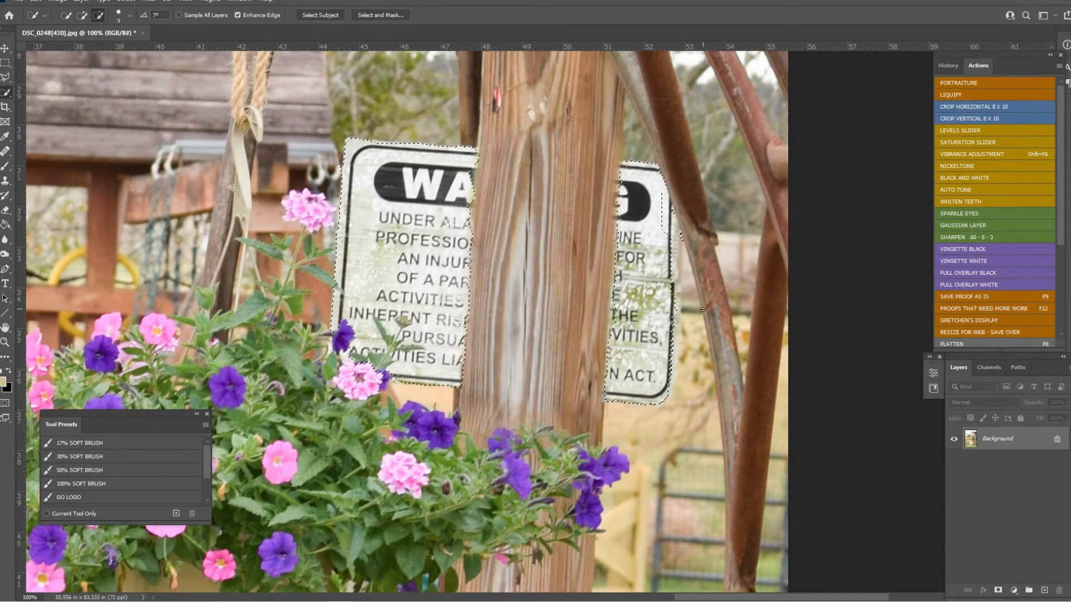
click(83, 15)
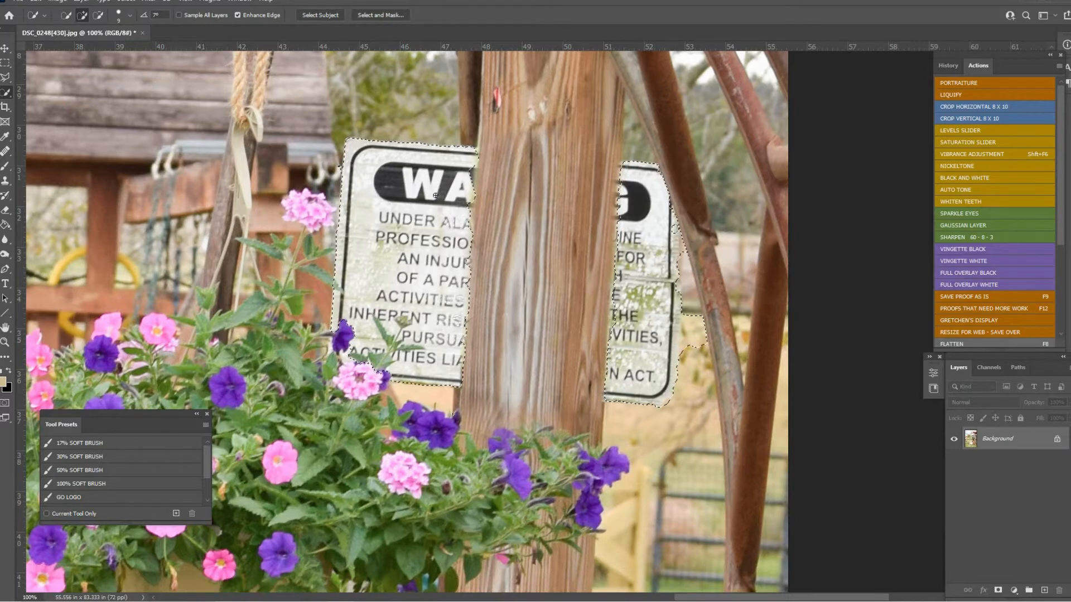
click(98, 15)
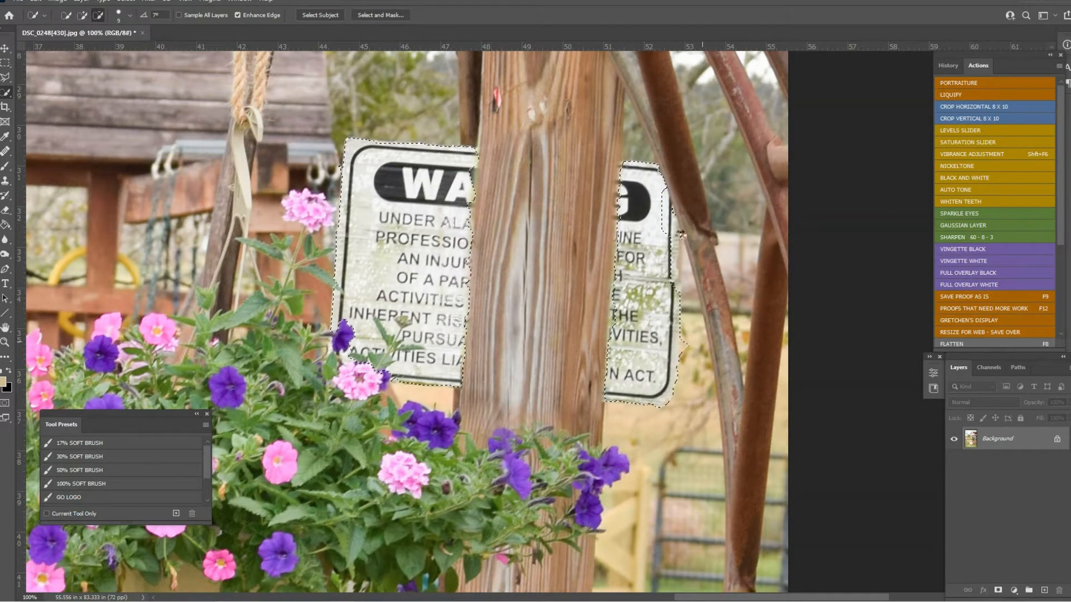
click(82, 16)
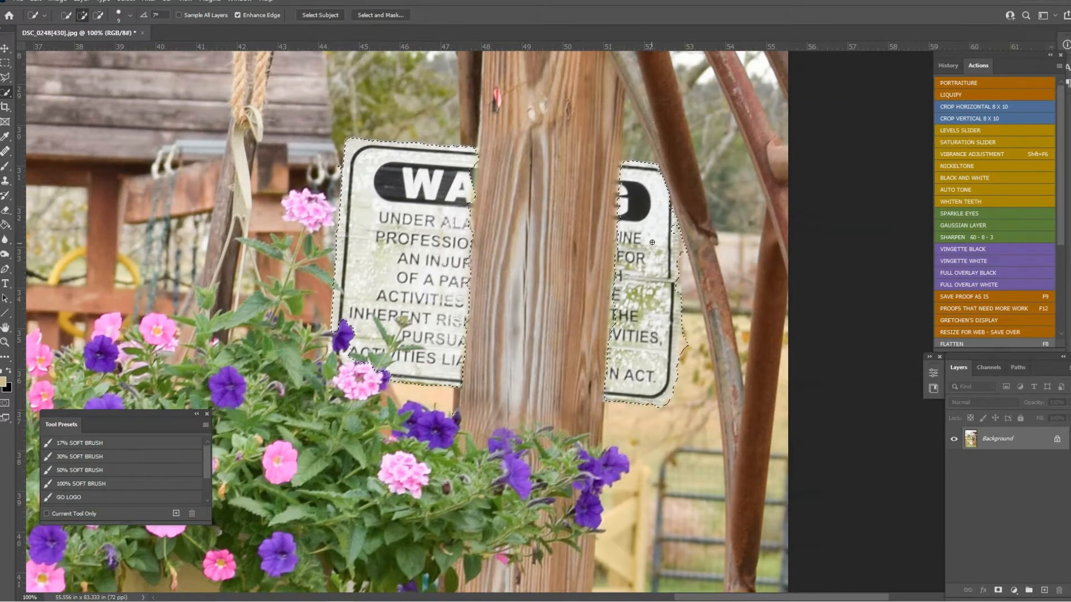
click(674, 227)
Step: Refine the selection where the sign's left part meets the wooden post at 200% magnification
key(ctrl+plus)
key(ctrl+plus)
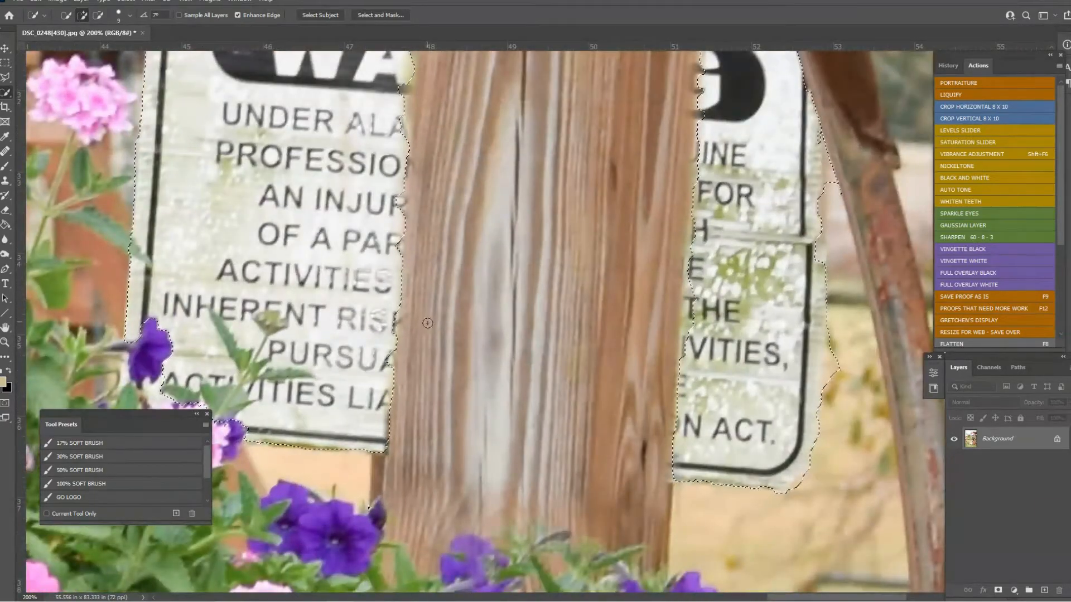
drag(390, 329, 389, 337)
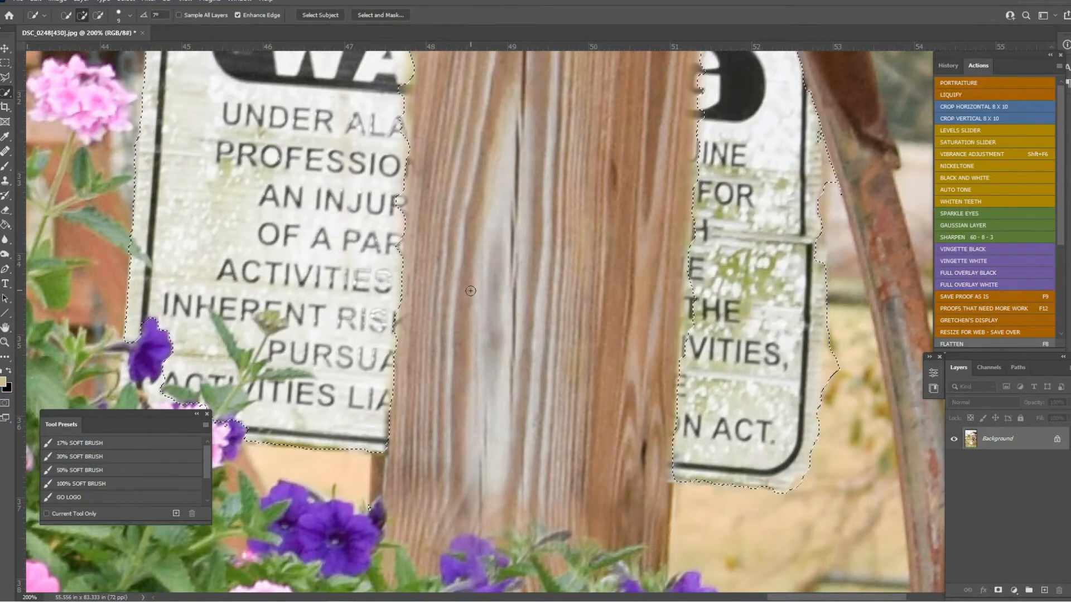
Step: Invert the sign selection and copy everything except the sign onto a new layer
key(ctrl+minus)
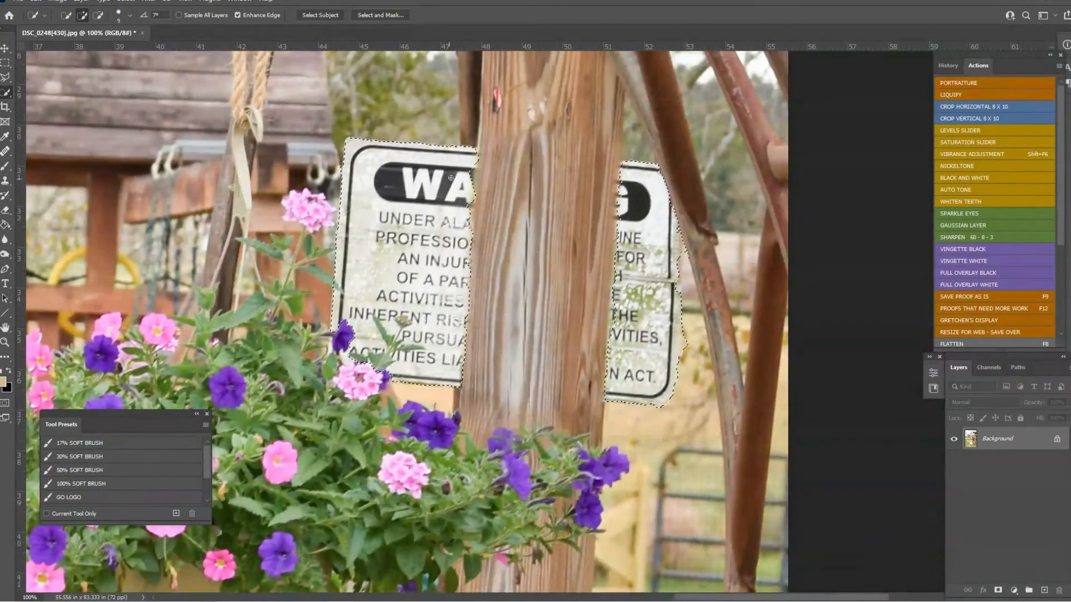
key(ctrl+minus)
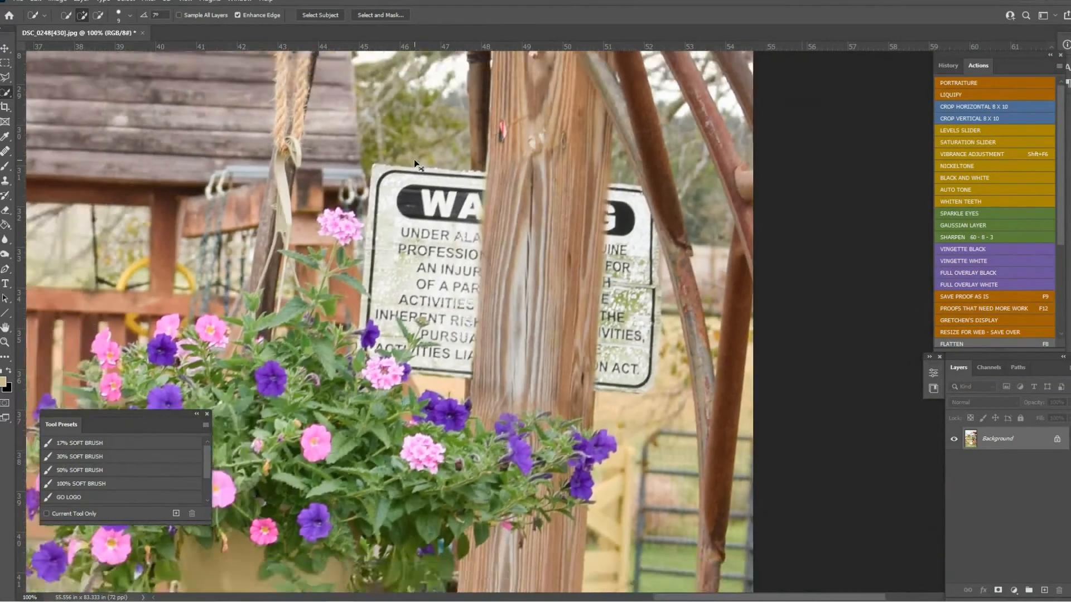
key(ctrl+minus)
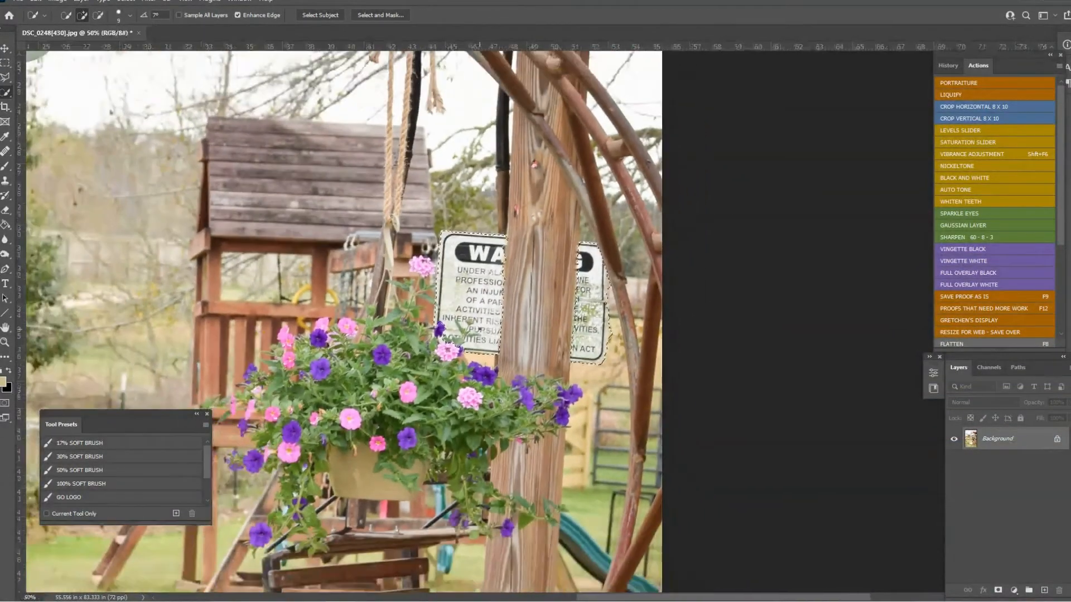
key(ctrl+minus)
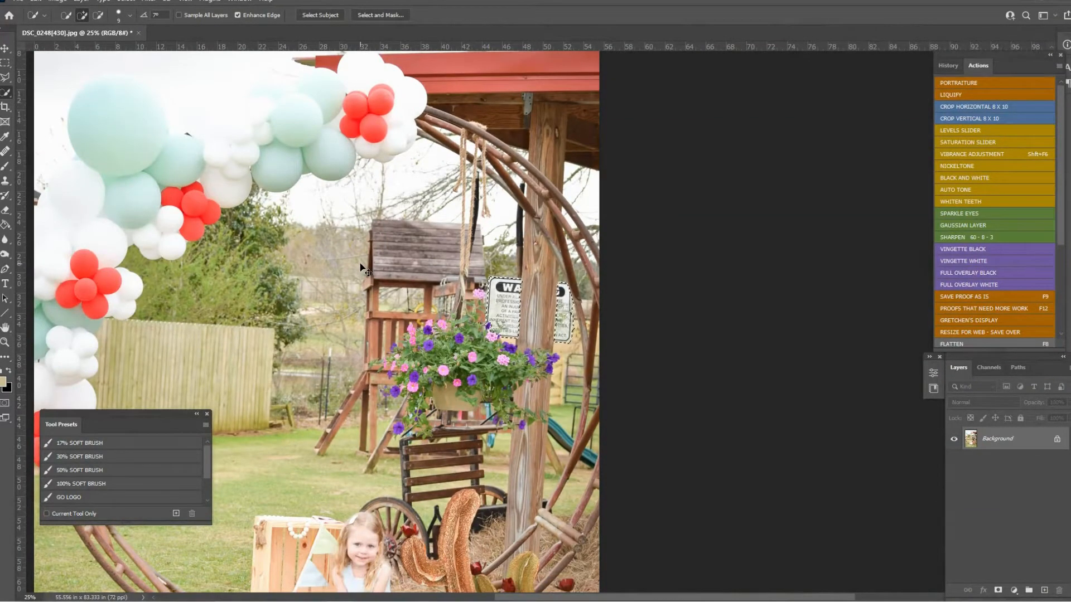
key(ctrl+shift+i)
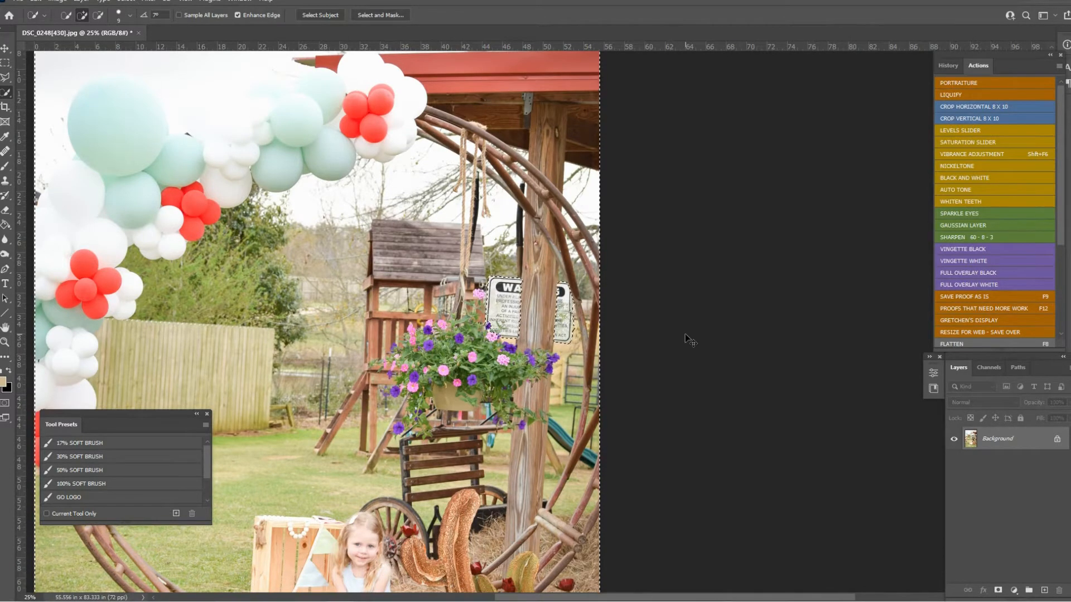
key(ctrl+j)
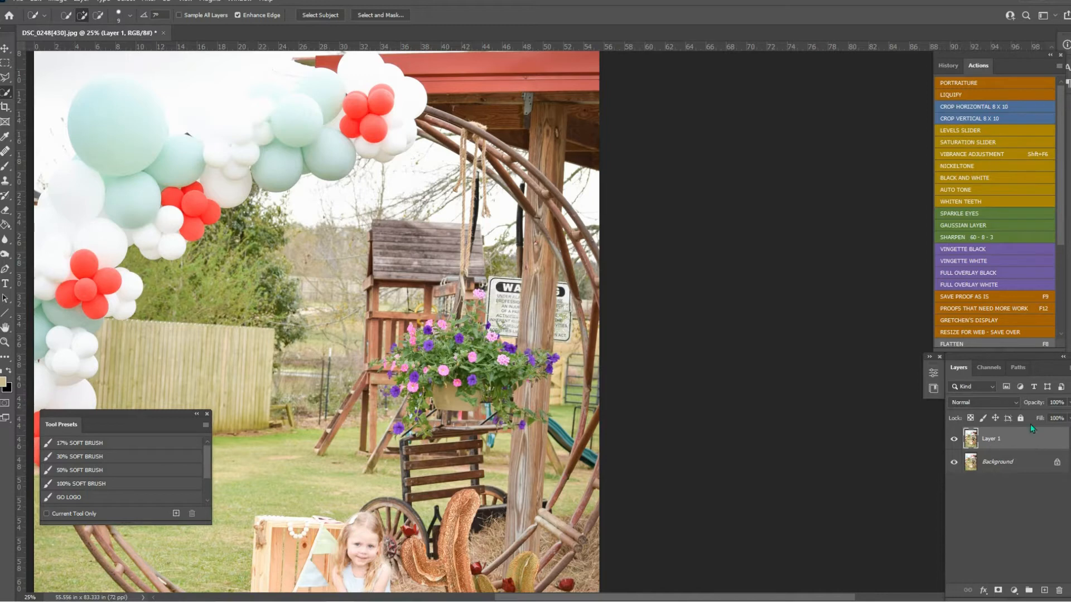
Step: Move the copied layer up and slightly right over the background, and open the edit history
key(v)
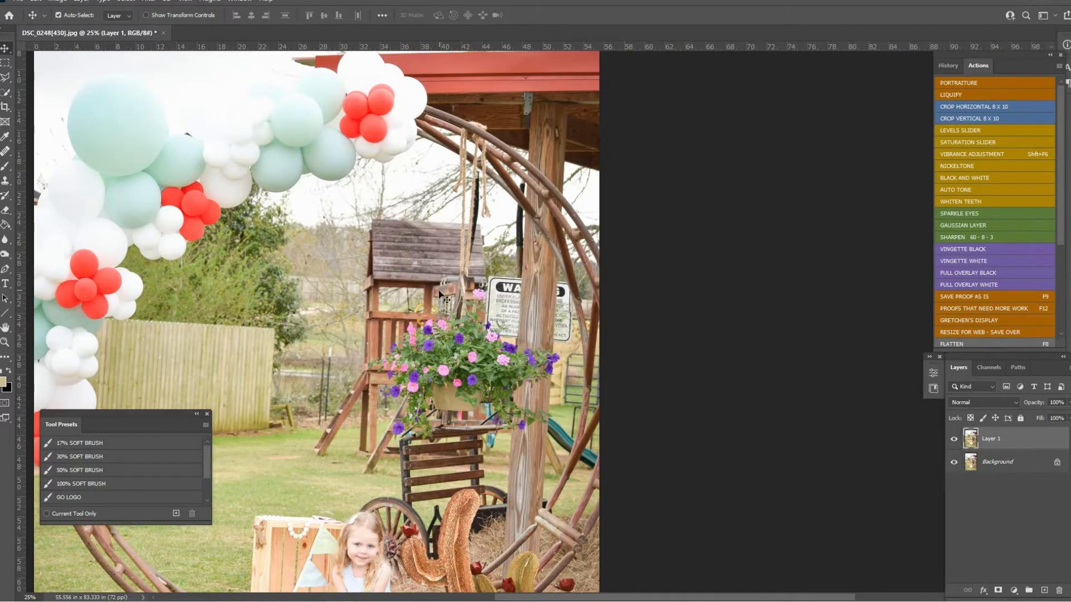
mouse_move(439, 291)
mouse_down()
mouse_move(385, 289)
mouse_move(148, 233)
mouse_move(444, 239)
mouse_up()
click(947, 65)
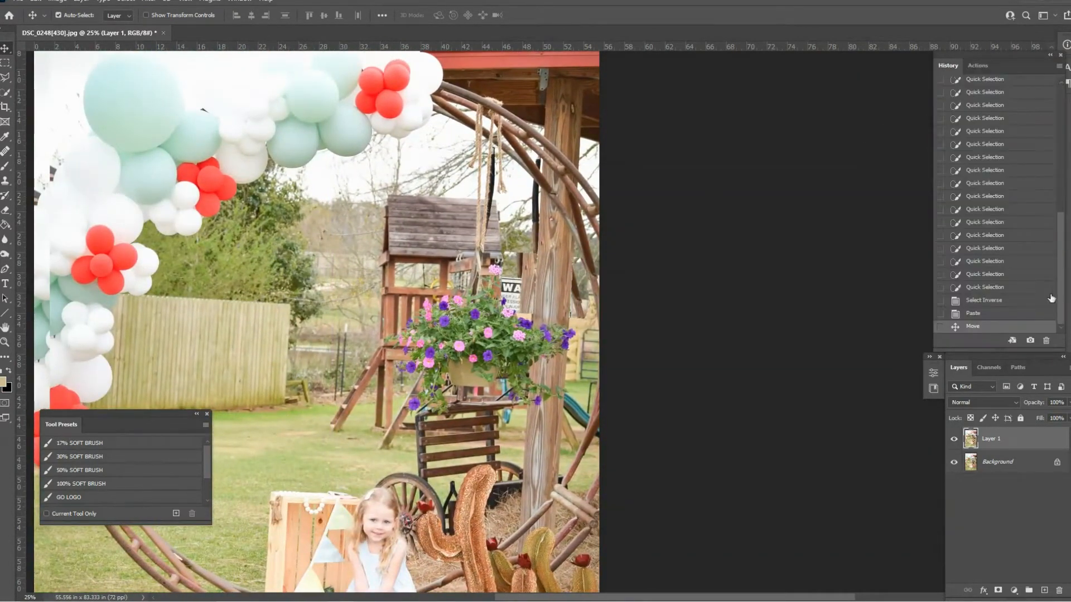
Step: Revert the copied layer's move and copy a rectangular area of trees and fence beside the playhouse from Background onto a new layer
click(1016, 316)
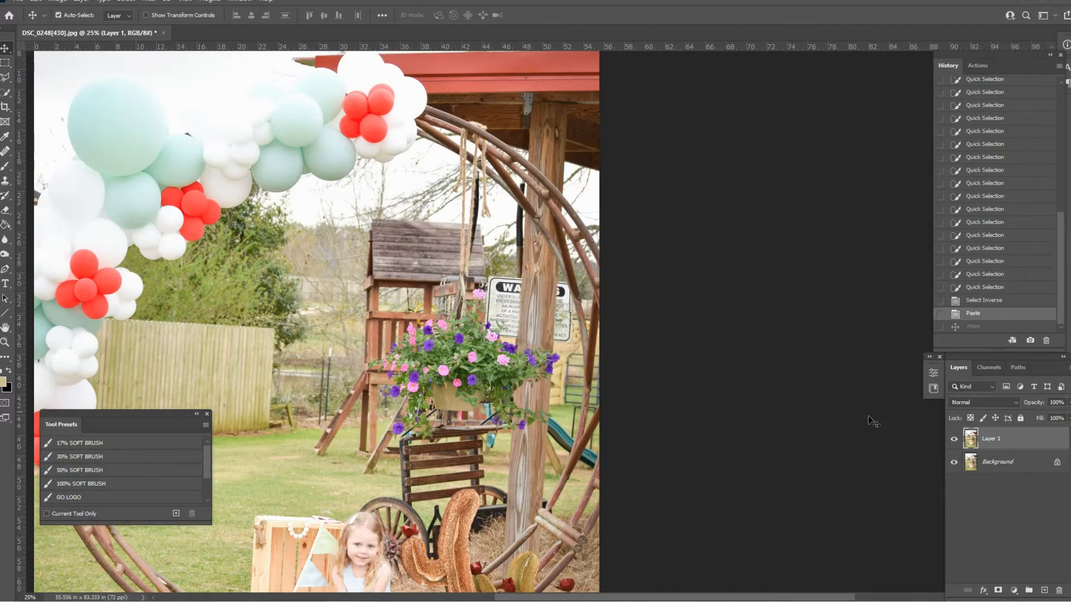
click(1014, 466)
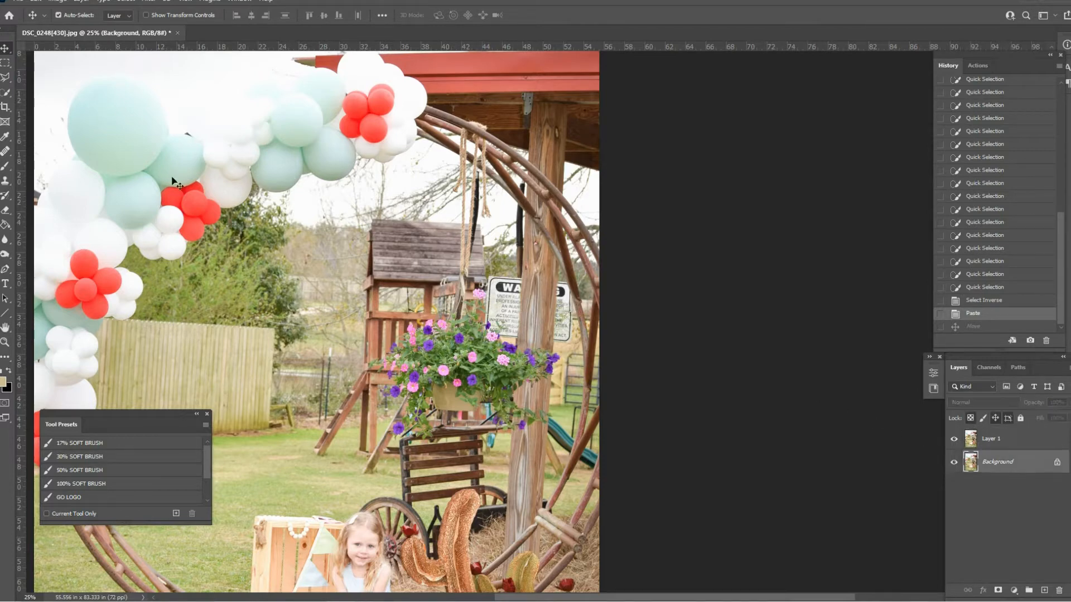
click(4, 64)
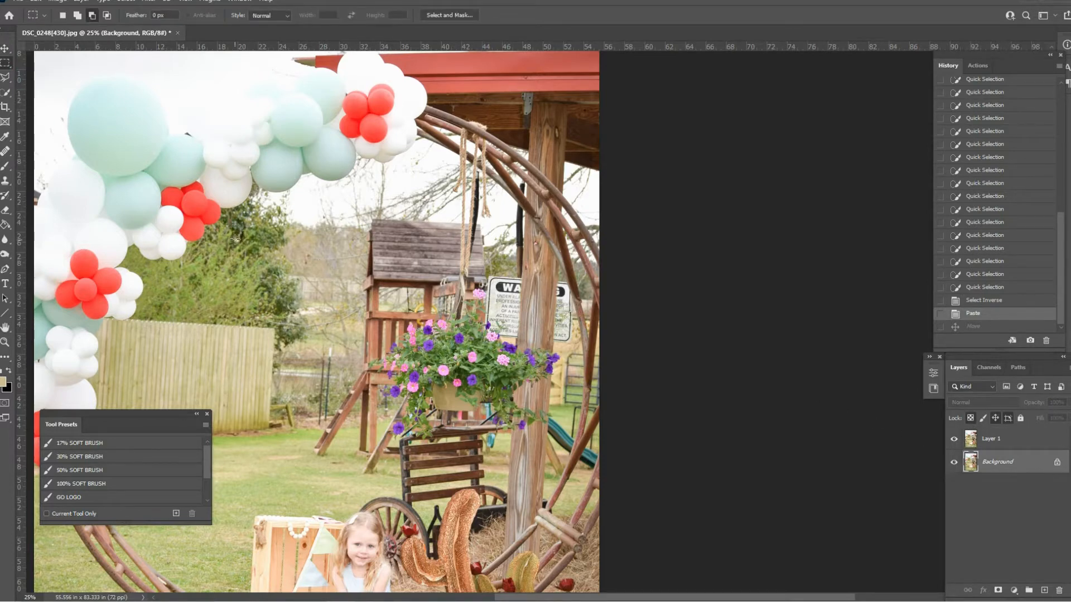
drag(247, 239, 366, 355)
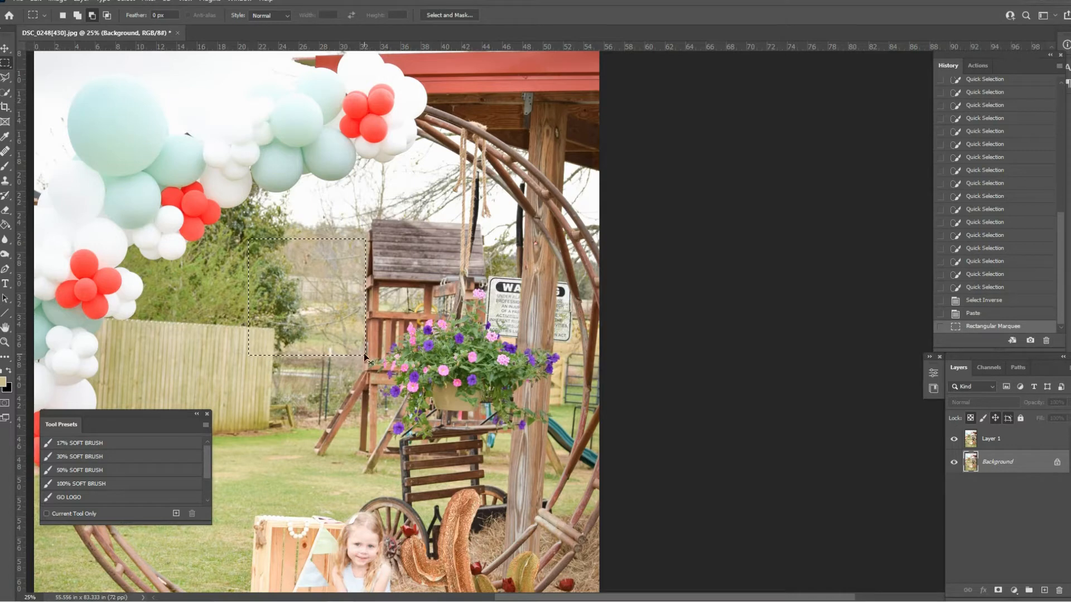
key(ctrl+v)
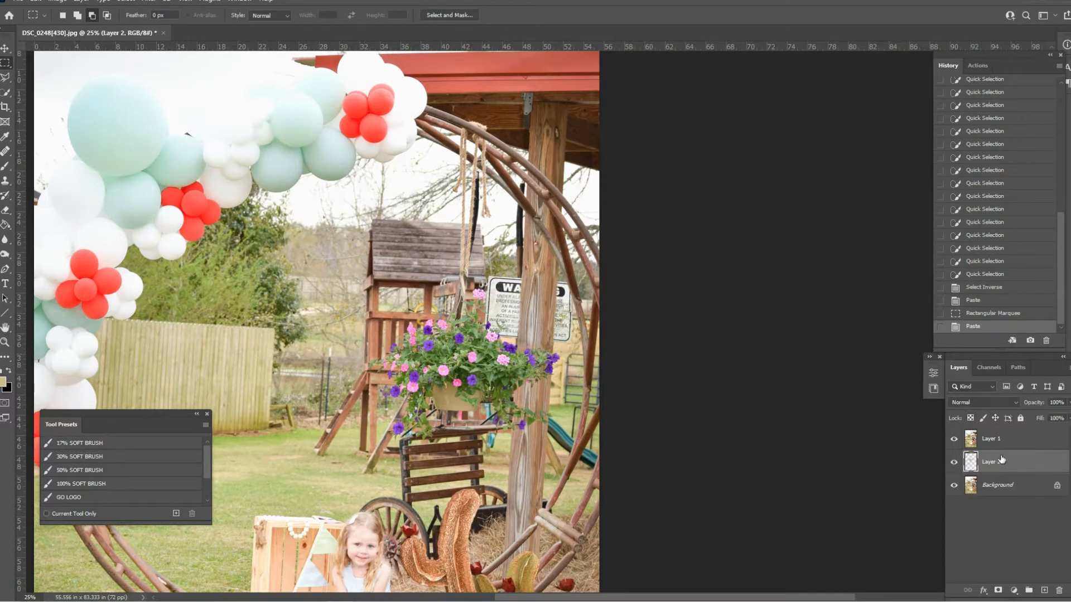
Step: Position the copied tree-and-fence patch over the warning sign and order its layer directly beneath Layer 1
drag(1024, 468, 1026, 437)
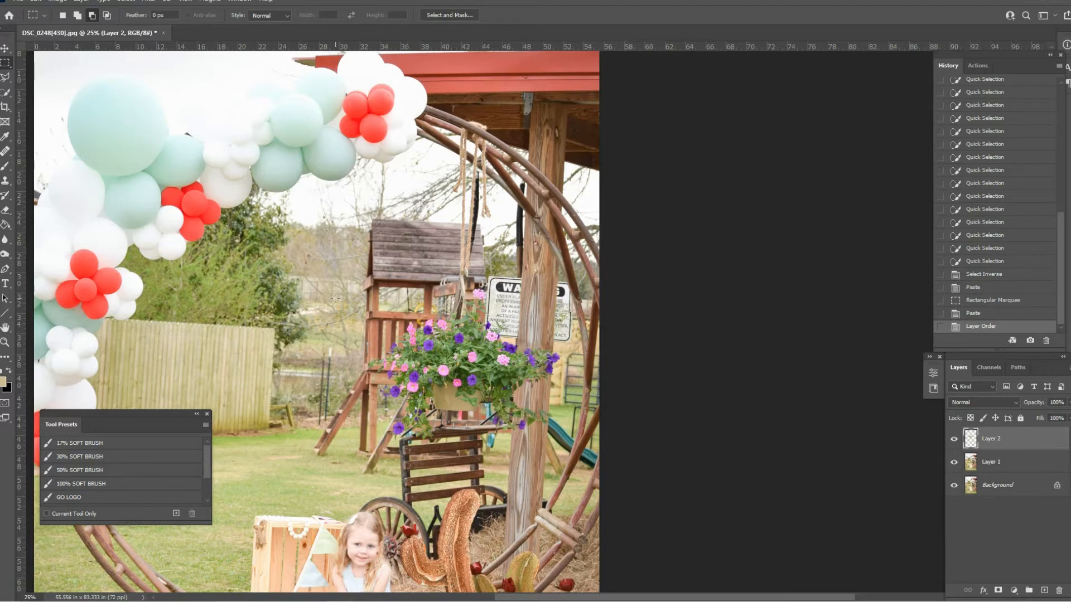
key(v)
drag(316, 291, 529, 298)
click(1020, 471)
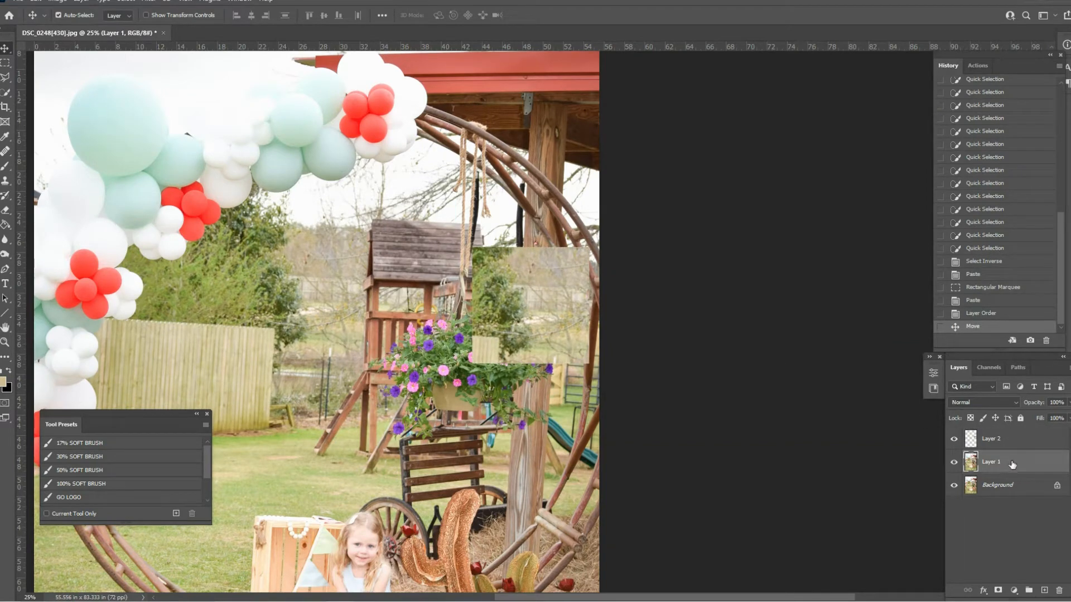
drag(1012, 465, 1007, 436)
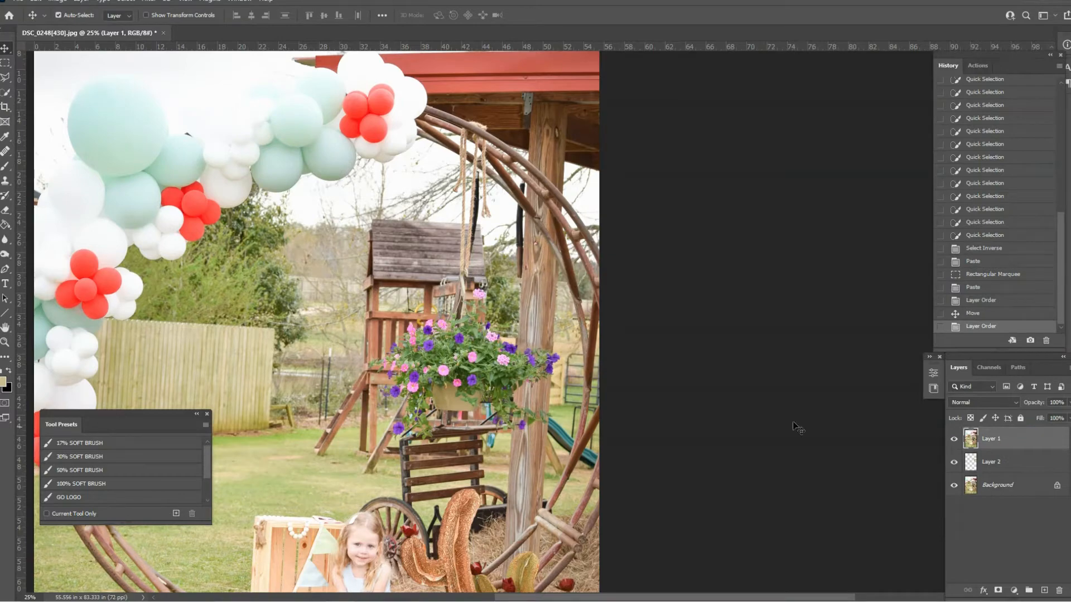
Step: Adjust the position of the tree-and-fence patch so it shows through the sign cutouts on both sides of the post
drag(500, 316, 481, 321)
scroll(535, 322, up, 4)
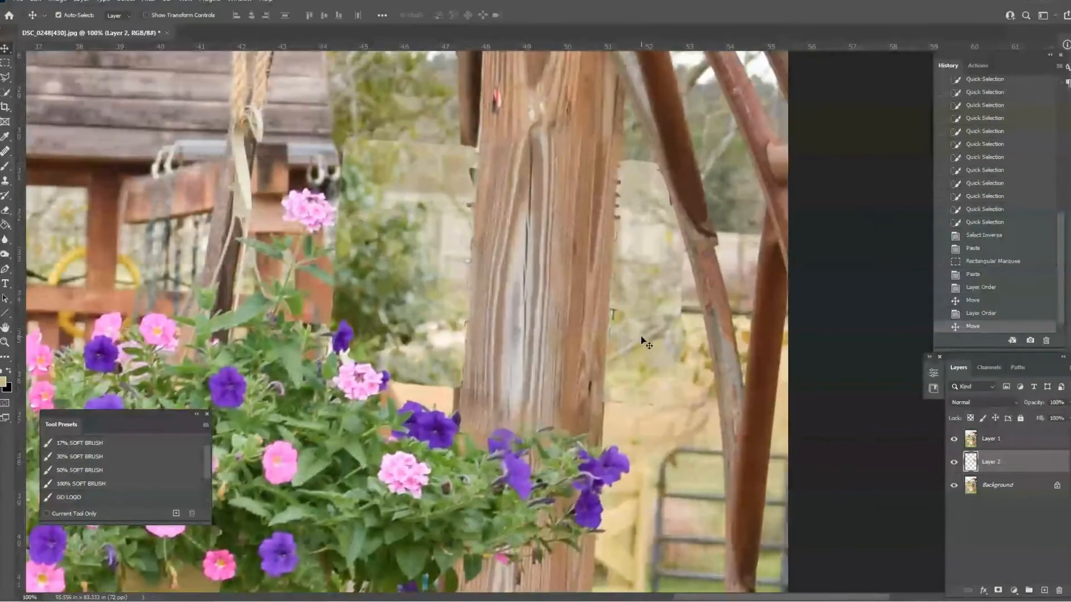
scroll(650, 301, down, 1)
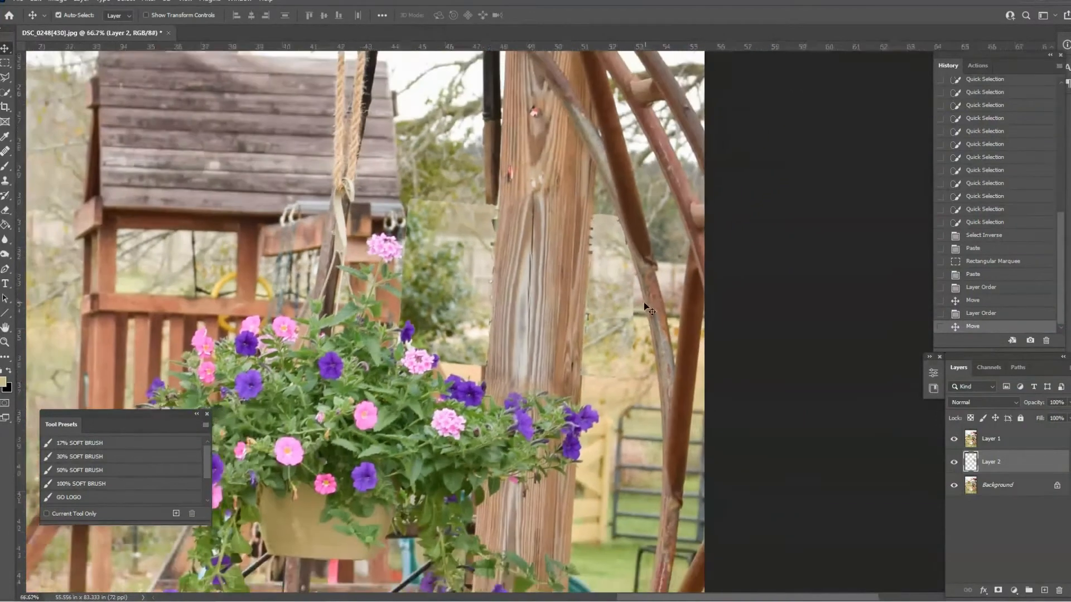
mouse_move(445, 269)
mouse_down()
mouse_move(446, 291)
mouse_move(457, 269)
mouse_up()
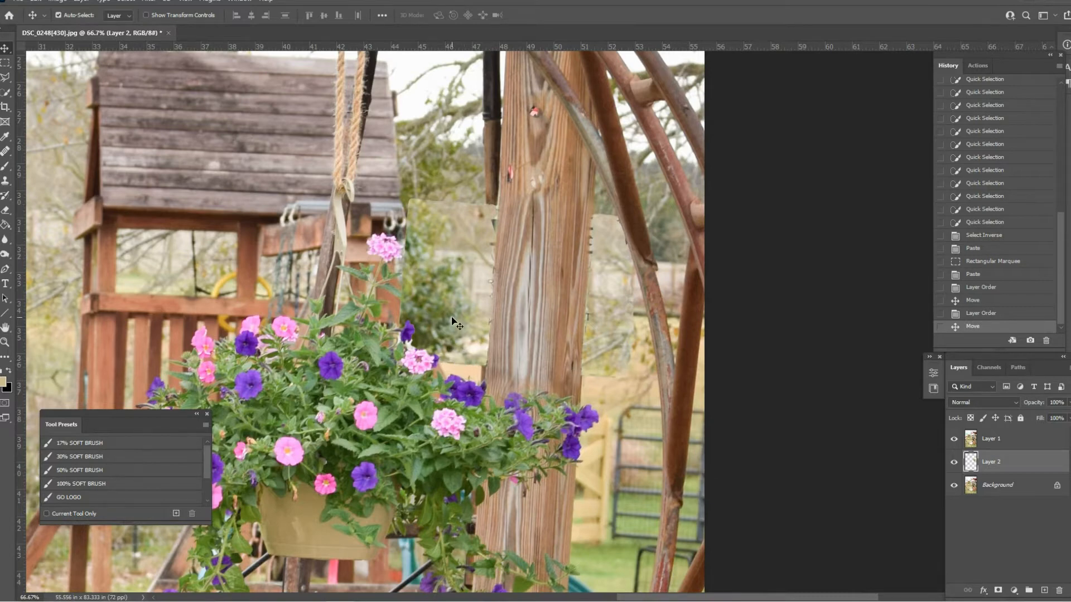
Step: Stretch the tree-and-fence patch with Free Transform to about 116% width and 102% height
key(ctrl+t)
drag(327, 462, 277, 467)
drag(326, 418, 325, 415)
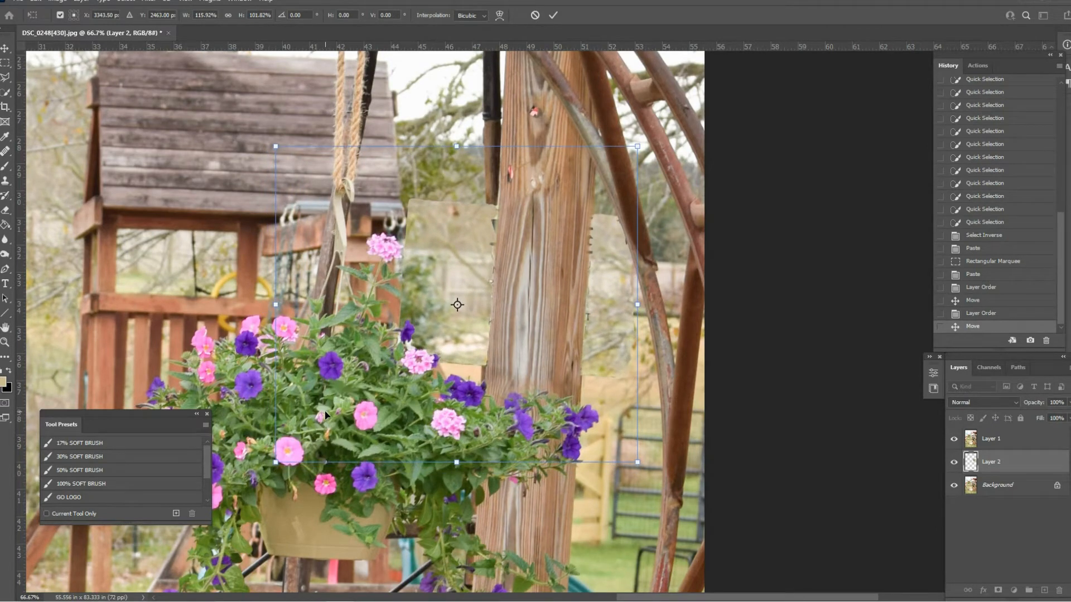
drag(453, 467, 454, 462)
key(Return)
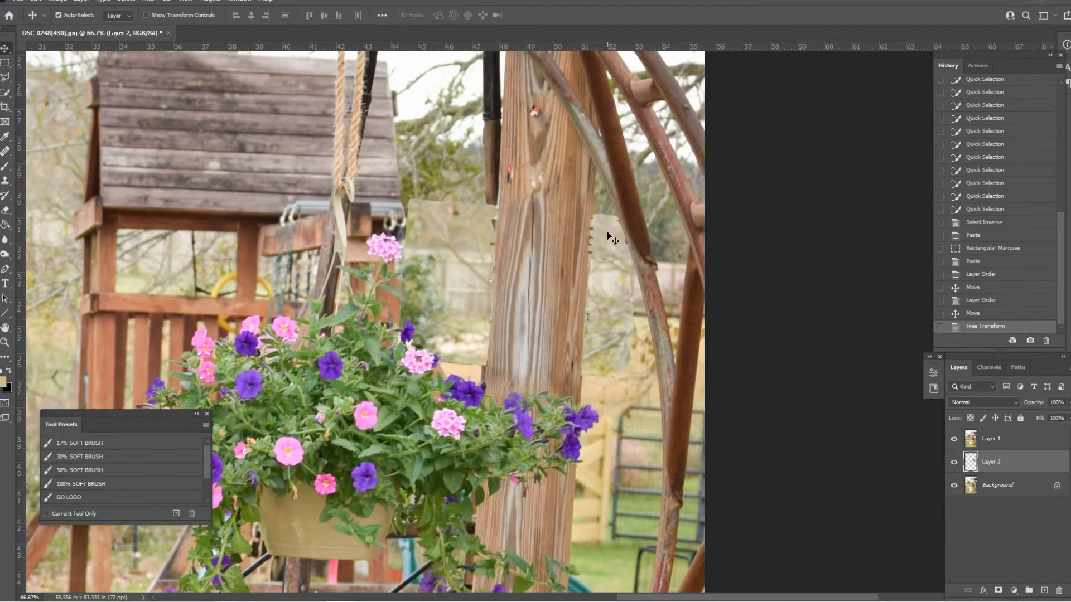
Step: Erase leftover sign fragments on Layer 1 along the post's right edge and around the right cutout with a 15-pixel eraser
key(ctrl+plus)
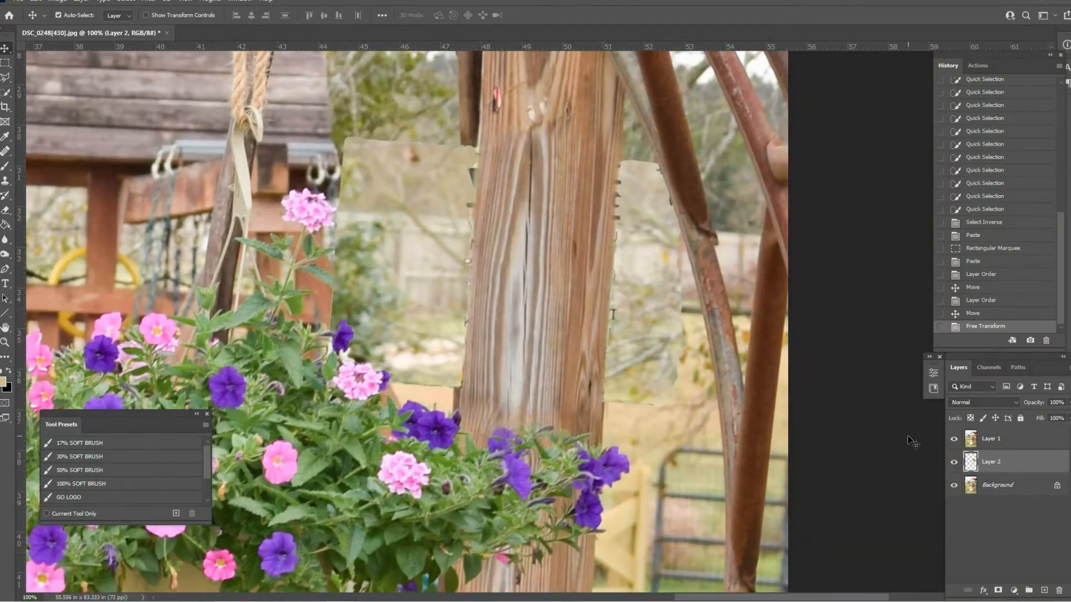
click(1041, 441)
key(e)
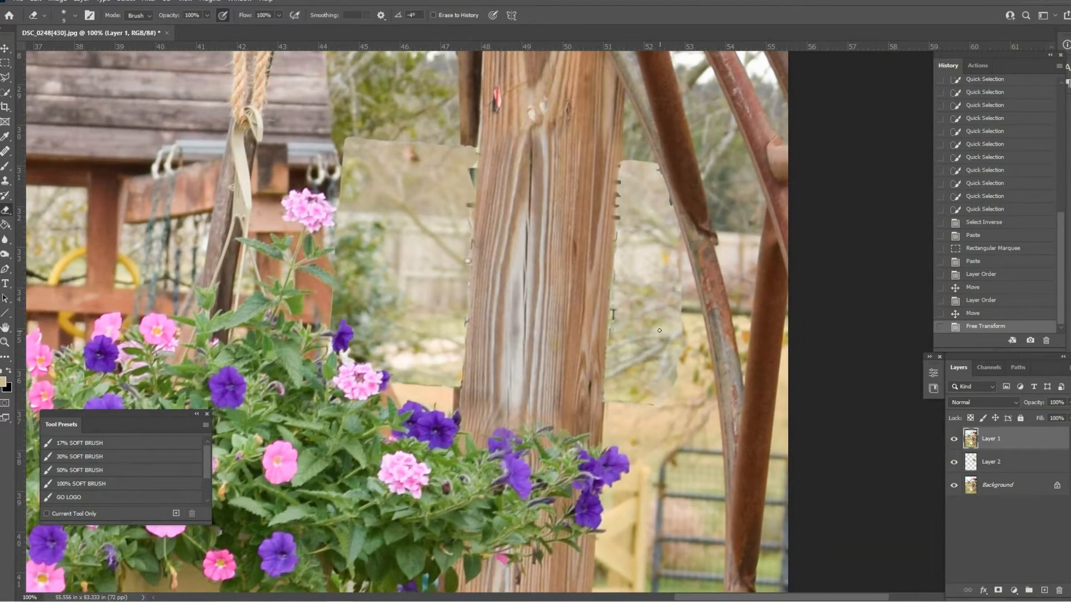
scroll(614, 217, up, 2)
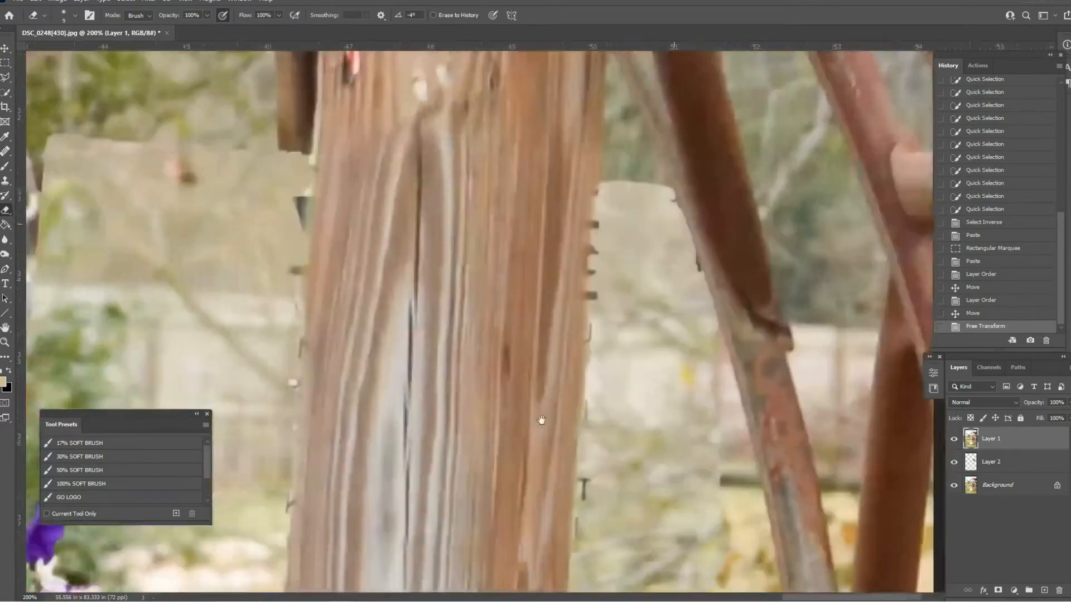
mouse_move(581, 259)
mouse_down()
mouse_move(580, 293)
mouse_move(586, 204)
mouse_move(579, 269)
mouse_move(575, 244)
mouse_move(578, 357)
mouse_up()
key(bracketright)
key(bracketright)
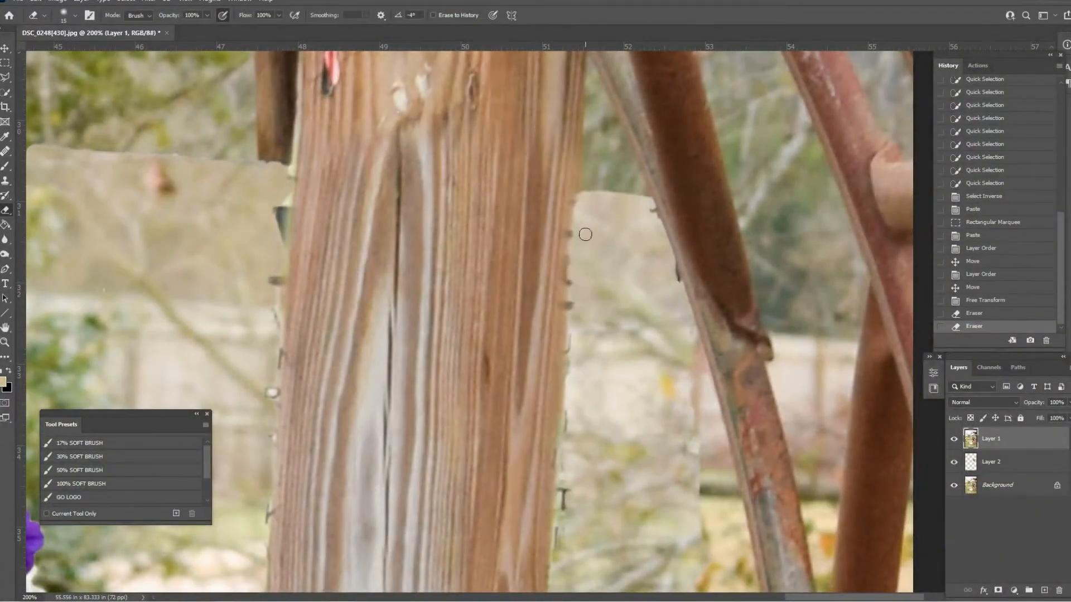
mouse_move(583, 286)
mouse_down()
mouse_move(523, 363)
mouse_move(526, 336)
mouse_move(576, 309)
mouse_move(565, 439)
mouse_move(569, 318)
mouse_up()
scroll(581, 312, down, 2)
drag(582, 217, 584, 129)
drag(647, 81, 683, 184)
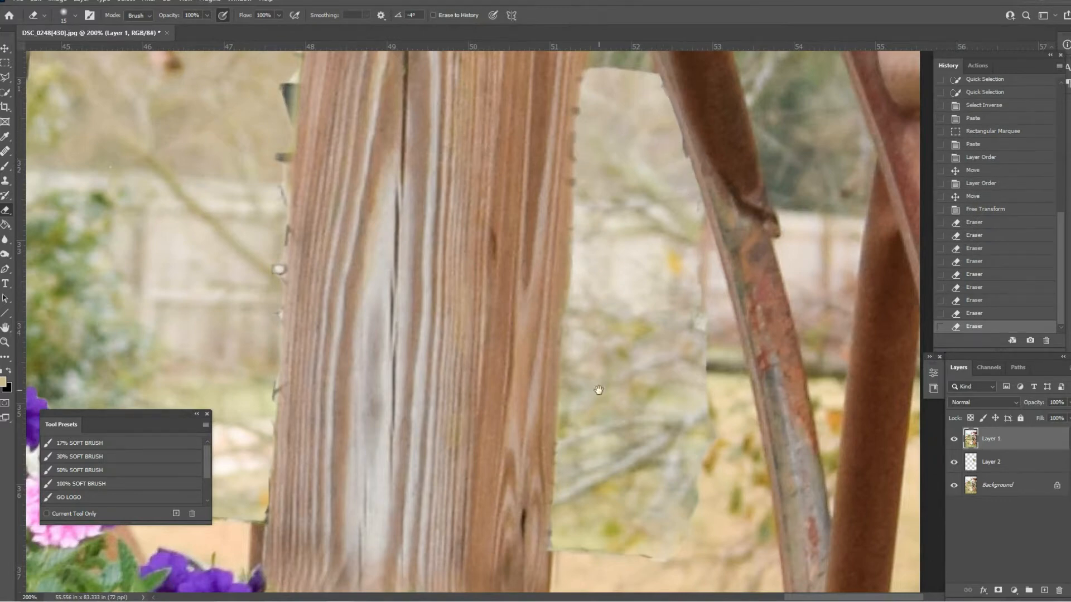
Step: Erase remaining sign traces around the lower part of the cutout on the post's right side
scroll(597, 390, down, 5)
key(ctrl+z)
mouse_move(578, 319)
mouse_down()
mouse_move(590, 347)
mouse_move(662, 359)
mouse_up()
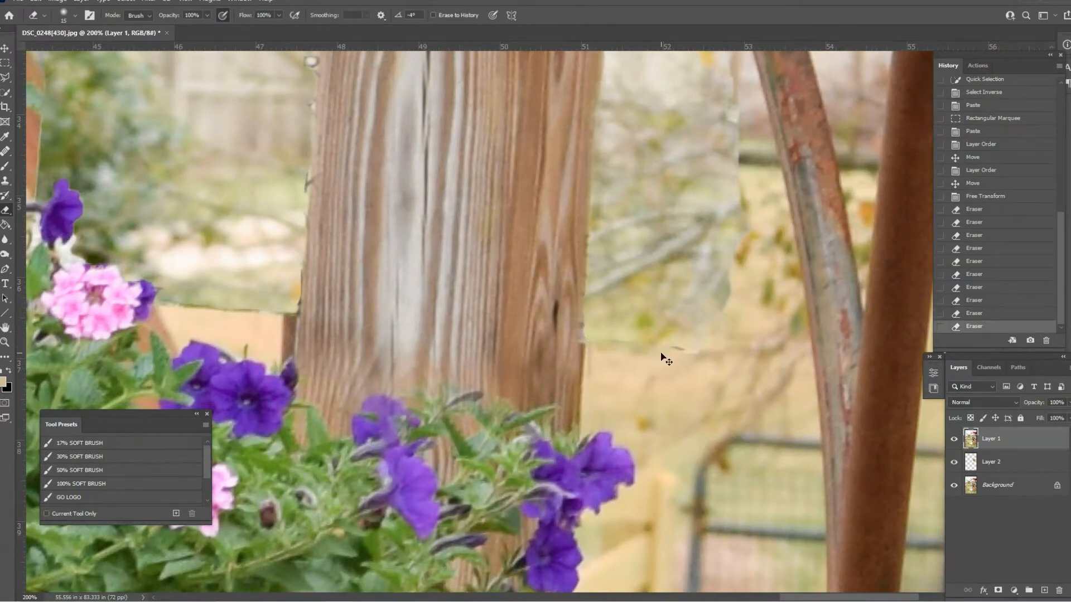
key(ctrl+z)
mouse_move(324, 307)
mouse_down()
mouse_move(486, 388)
mouse_move(430, 354)
mouse_up()
Step: Erase the dark sign remnants along the post's left edge, from the flowers up to the cutout's upper corner
mouse_move(443, 293)
mouse_down()
mouse_move(560, 417)
mouse_move(492, 378)
mouse_up()
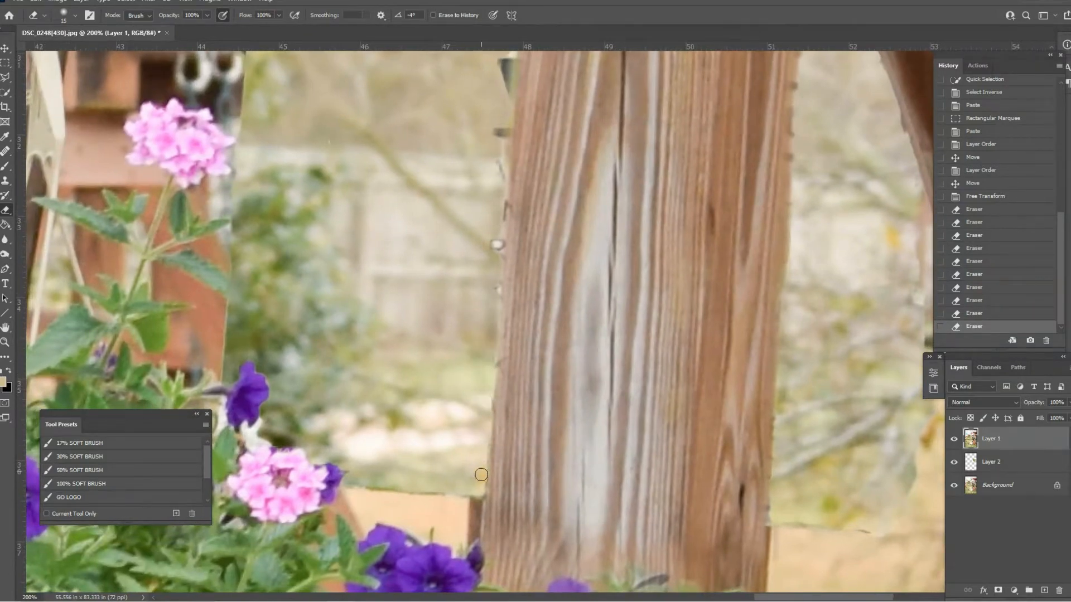
drag(480, 479, 480, 466)
mouse_move(490, 330)
mouse_down()
mouse_move(578, 334)
mouse_move(599, 402)
mouse_move(550, 359)
mouse_move(549, 408)
mouse_up()
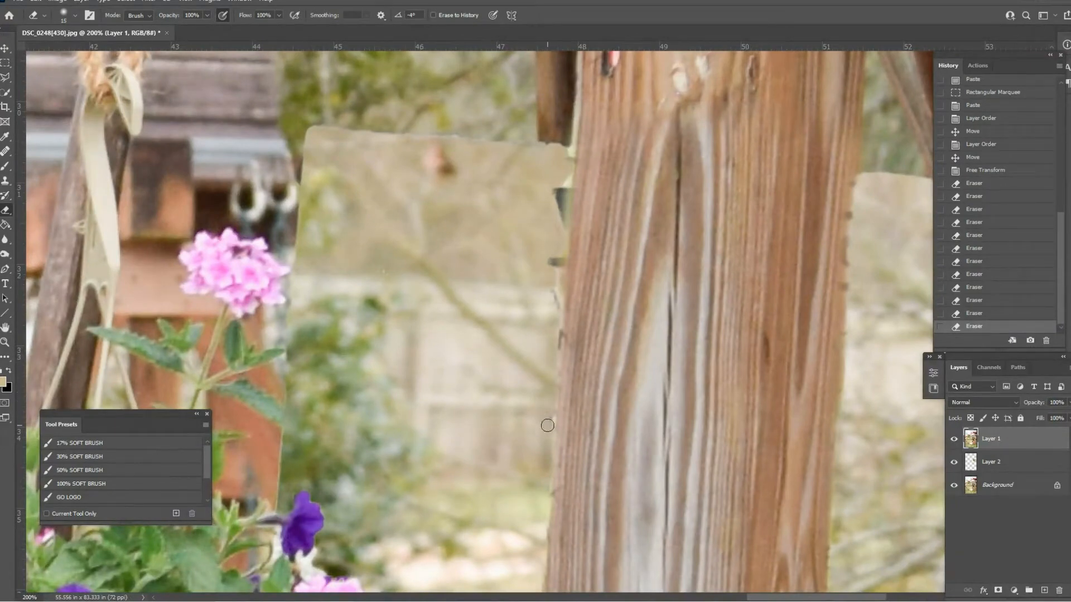
mouse_move(547, 338)
mouse_down()
mouse_move(562, 170)
mouse_move(561, 216)
mouse_move(564, 184)
mouse_up()
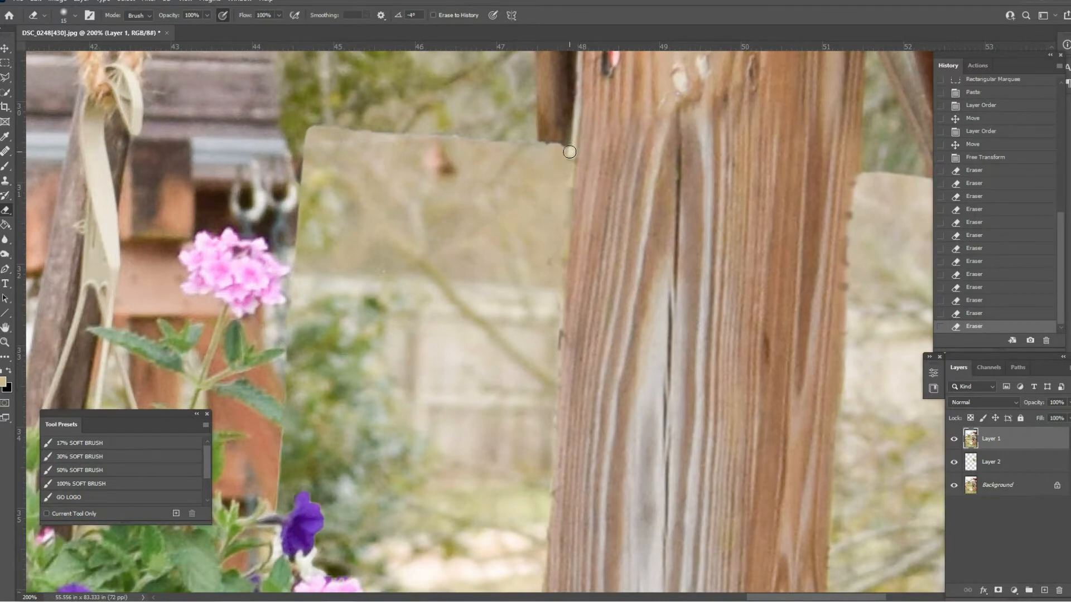
drag(564, 153, 535, 250)
mouse_move(536, 380)
mouse_down()
mouse_move(530, 249)
mouse_move(595, 376)
mouse_move(576, 383)
mouse_up()
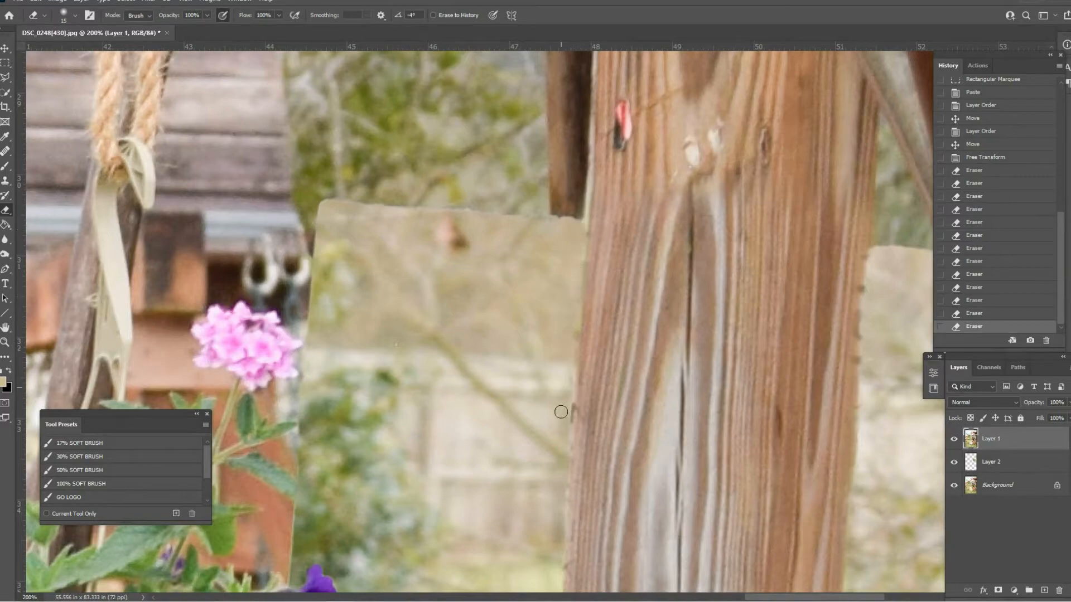
drag(552, 377, 478, 270)
drag(572, 217, 554, 218)
Step: Soften the lower end of the dark pipe hanging beside the post with the Eraser at sizes 50 and 45
key(ctrl+minus)
key(ctrl+minus)
key(bracketright)
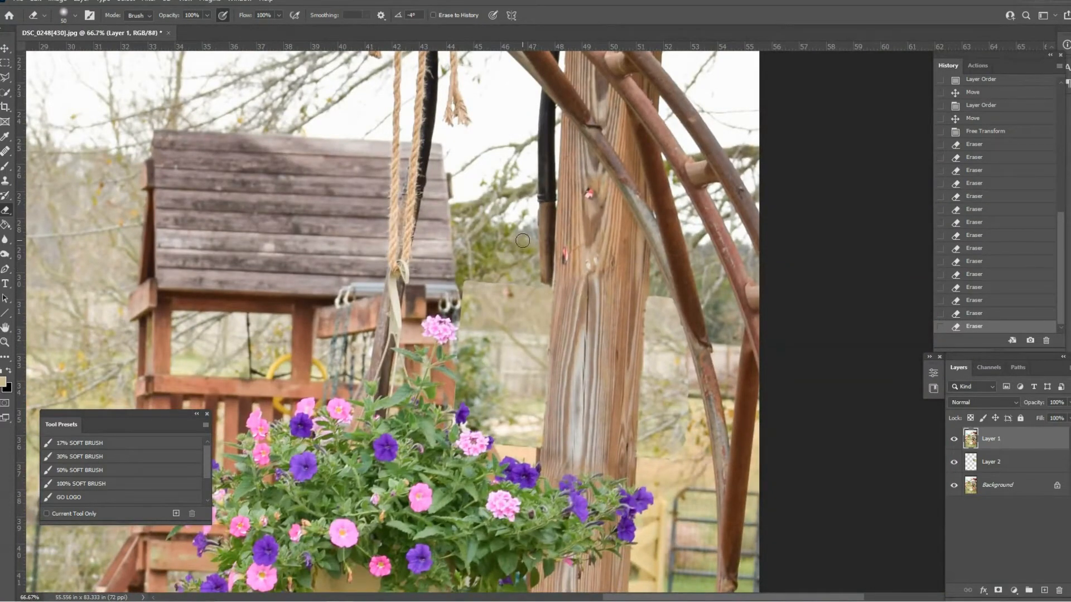
mouse_move(540, 281)
mouse_down()
mouse_move(544, 230)
mouse_move(542, 245)
mouse_up()
key(ctrl+z)
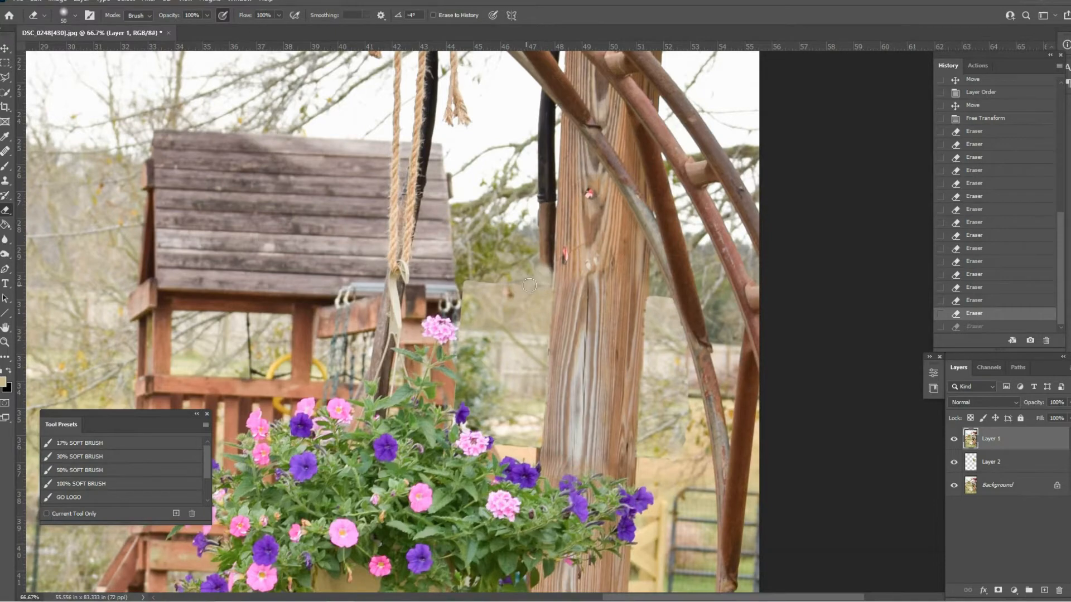
key(ctrl+shift+z)
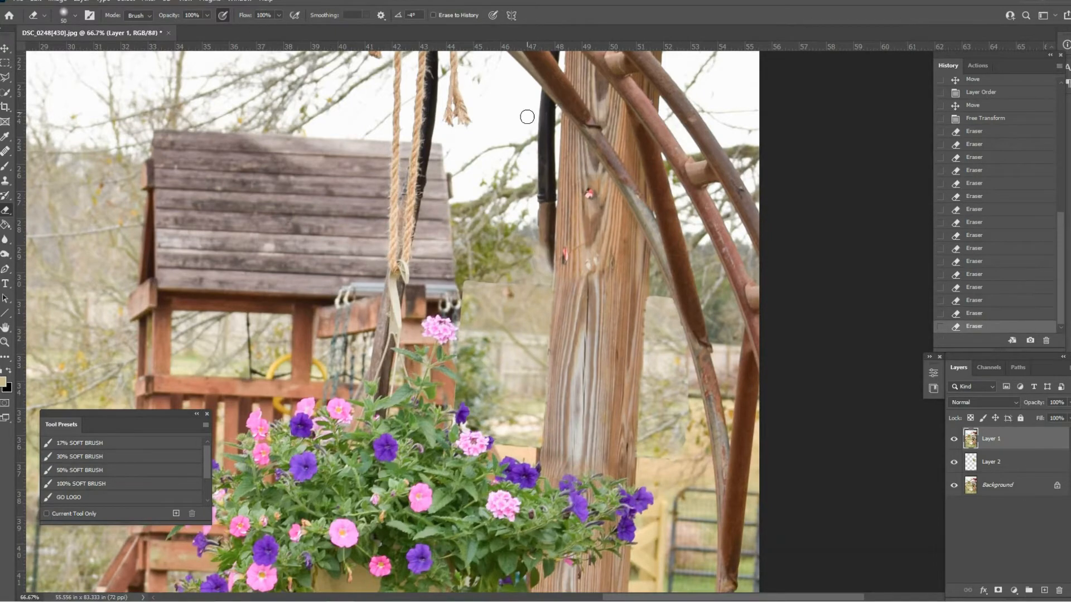
mouse_move(480, 281)
mouse_down()
mouse_move(503, 457)
mouse_move(482, 354)
mouse_up()
key(ctrl+plus)
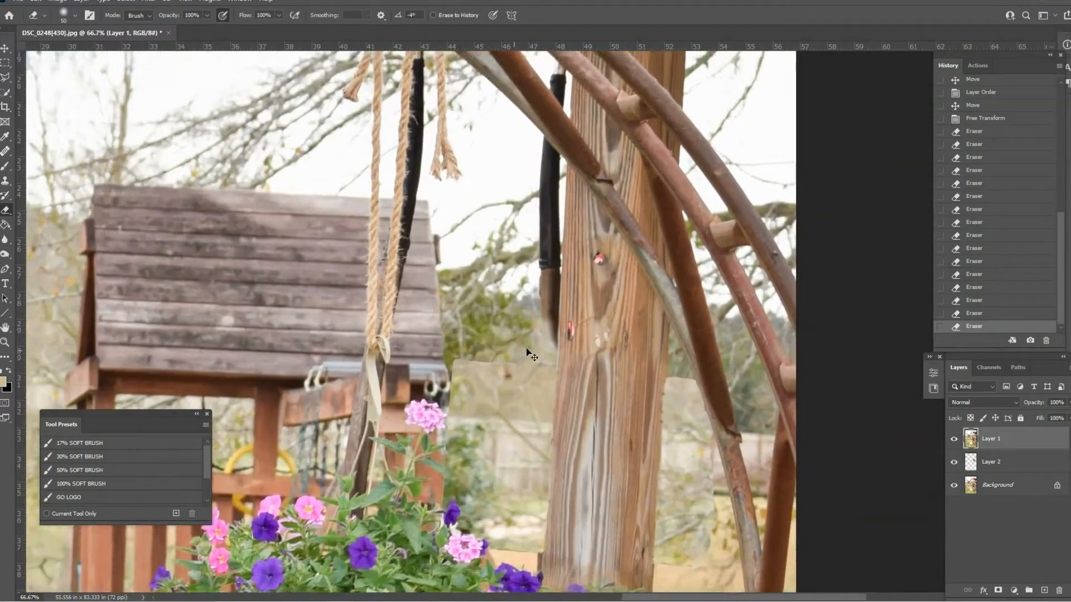
key(bracketleft)
mouse_move(556, 351)
mouse_down()
mouse_move(547, 322)
mouse_move(528, 311)
mouse_up()
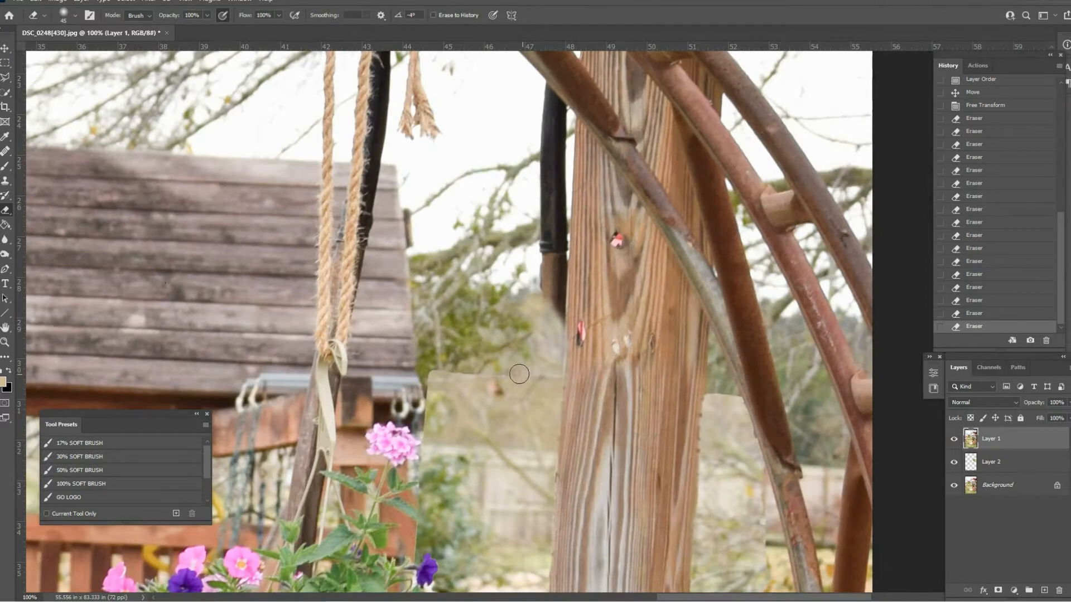
mouse_move(458, 372)
mouse_down()
mouse_move(426, 441)
mouse_move(478, 396)
mouse_move(477, 380)
mouse_move(429, 375)
mouse_move(447, 437)
mouse_up()
key(bracketright)
key(ctrl+minus)
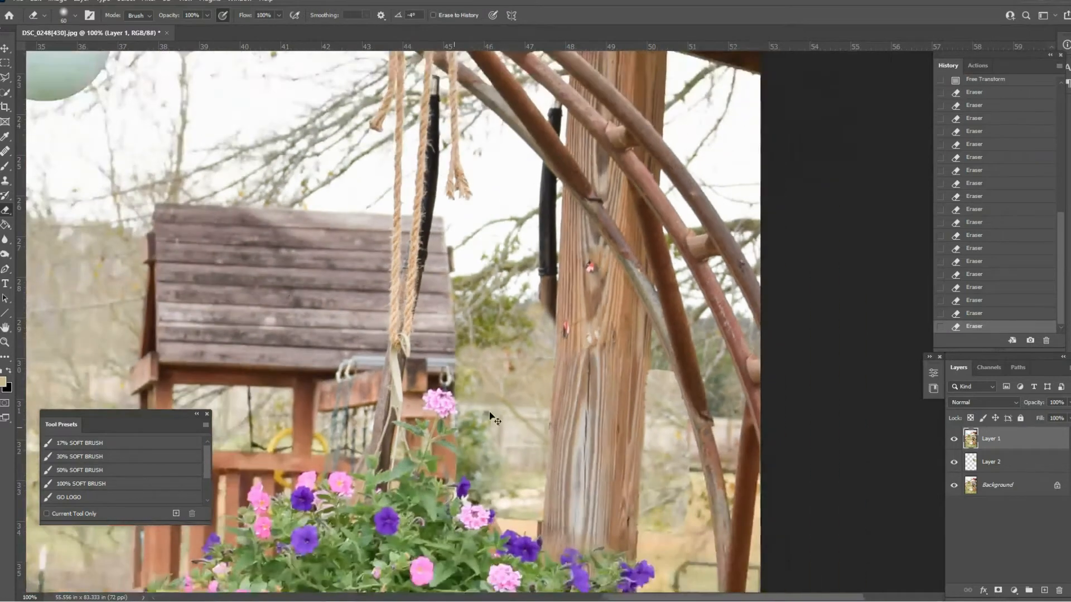
key(z)
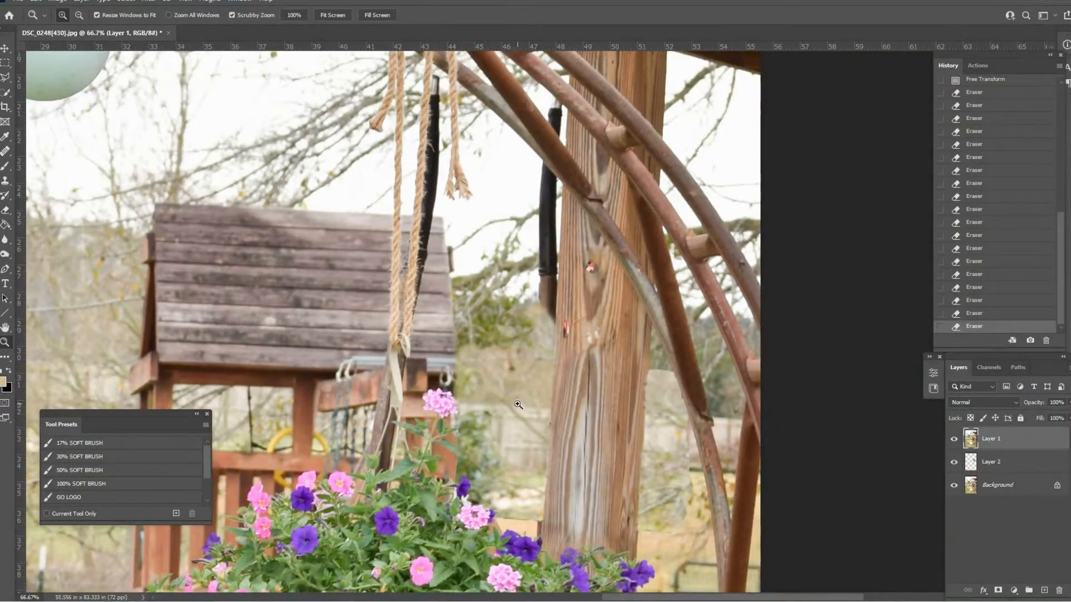
key(ctrl+z)
key(ctrl+z)
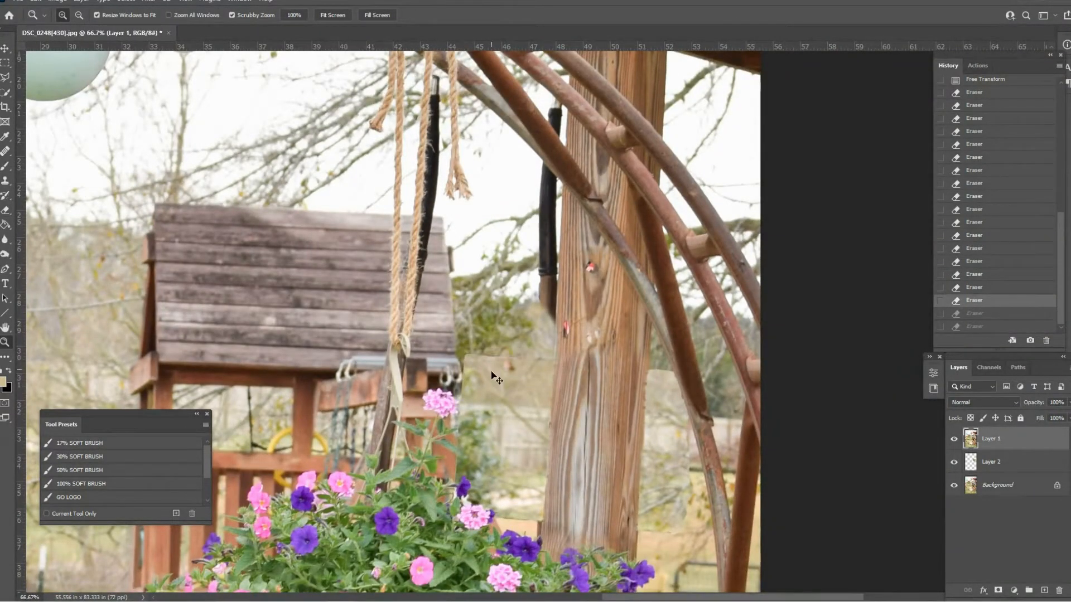
Step: Blend the left cutout's upper and outer edges into the trees with the Eraser, reducing its size from 60 to 25
key(e)
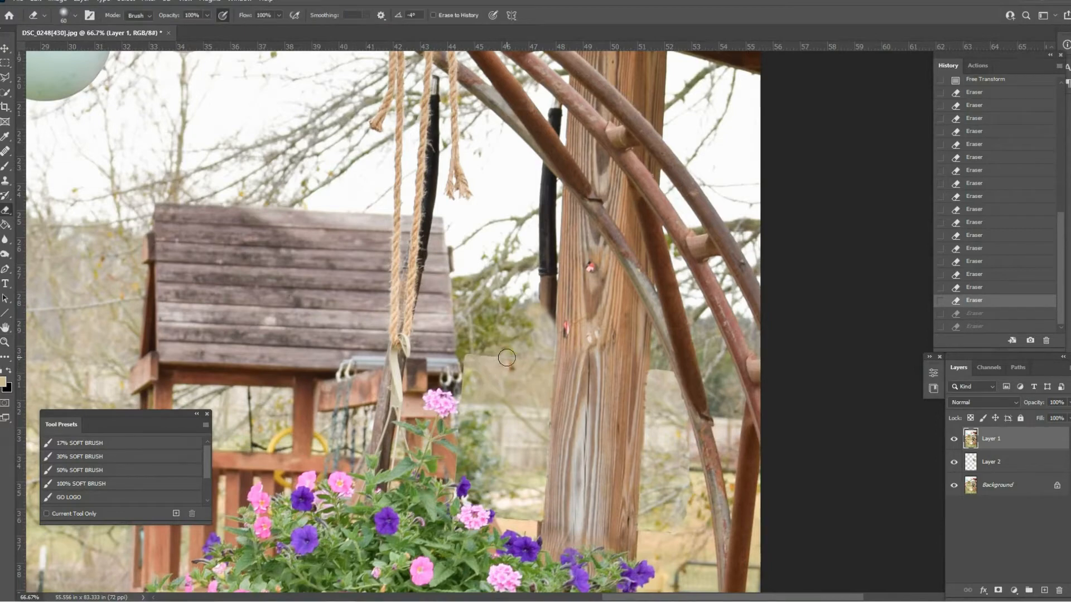
drag(471, 356, 466, 397)
key(ctrl+plus)
key(ctrl+plus)
key(bracketleft)
key(bracketleft)
key(bracketleft)
key(bracketleft)
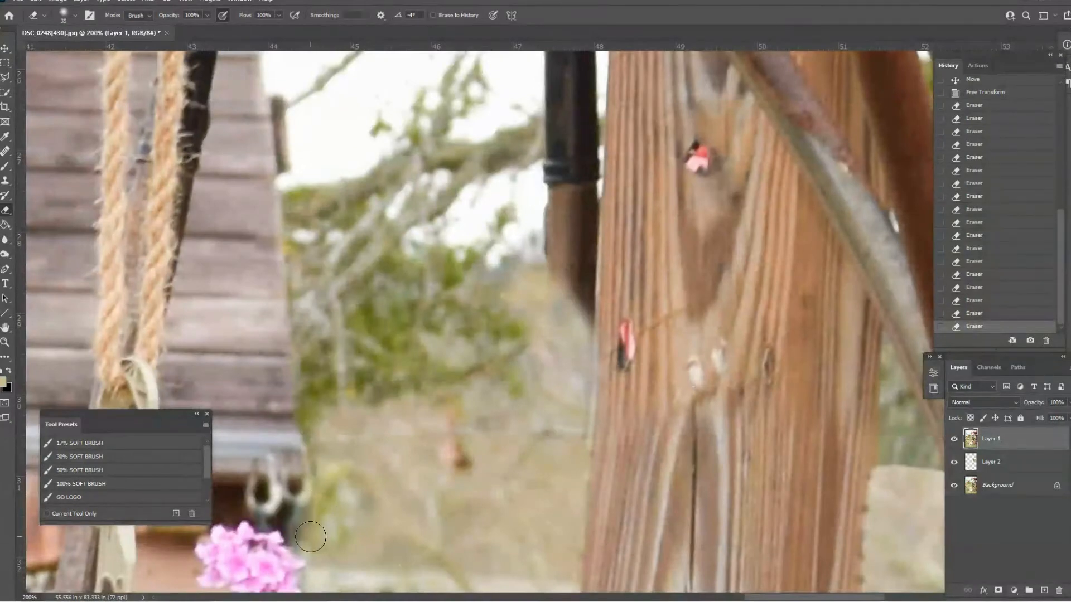
mouse_move(363, 417)
mouse_down()
mouse_move(445, 413)
mouse_move(463, 454)
mouse_up()
key(bracketleft)
key(bracketleft)
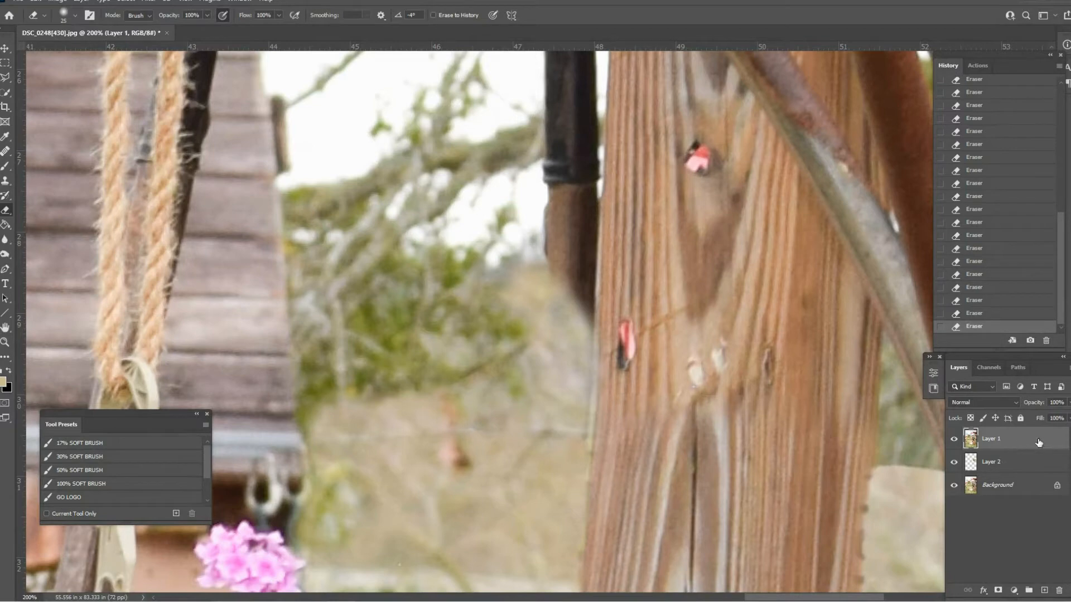
Step: Rename the top layer, Layer 1, as "Everything but the sign"
right_click(989, 443)
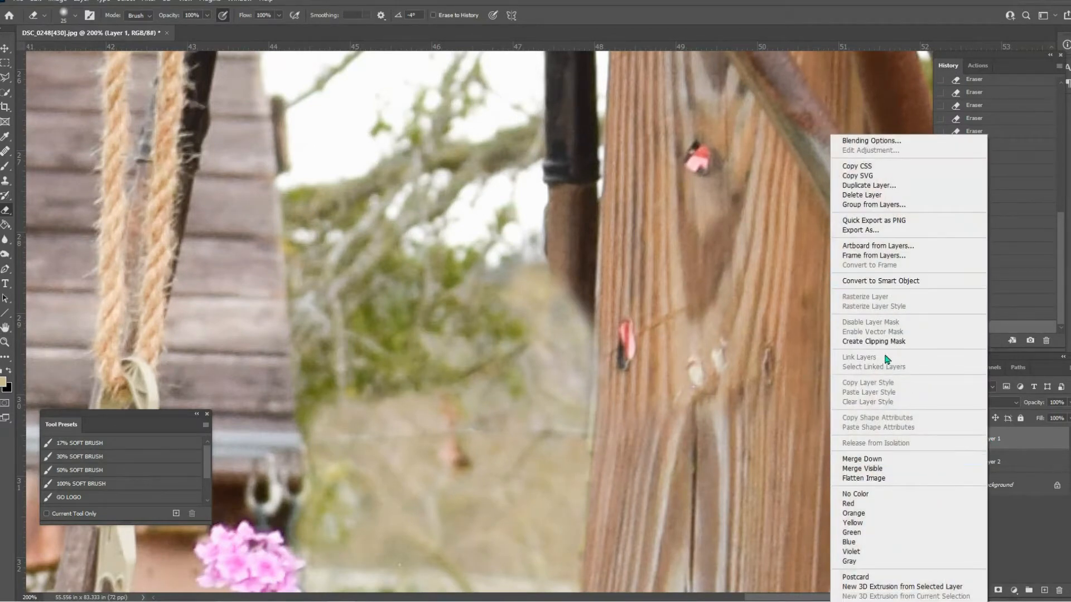
click(1007, 439)
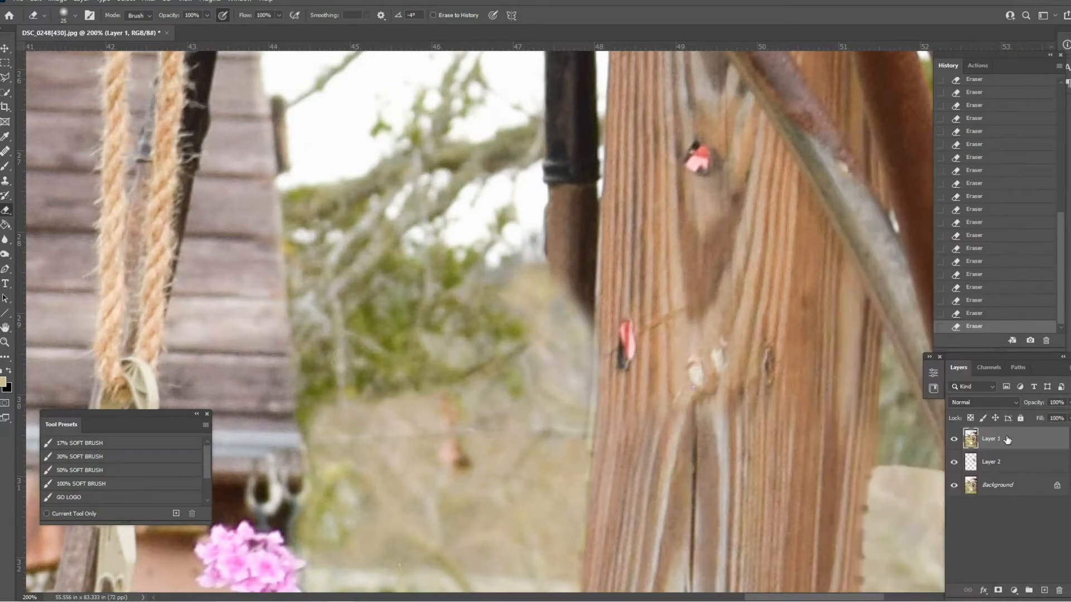
double_click(998, 441)
key(Return)
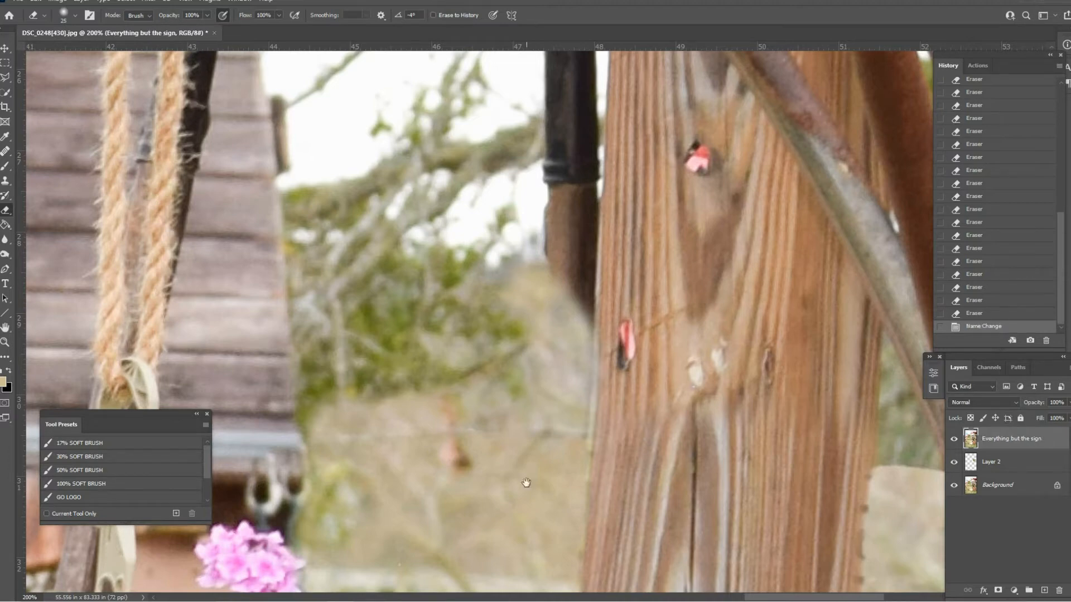
Step: Blend the left cutout's remaining traces into the branches between the playset and the post with the Eraser at size 25
drag(526, 484, 518, 406)
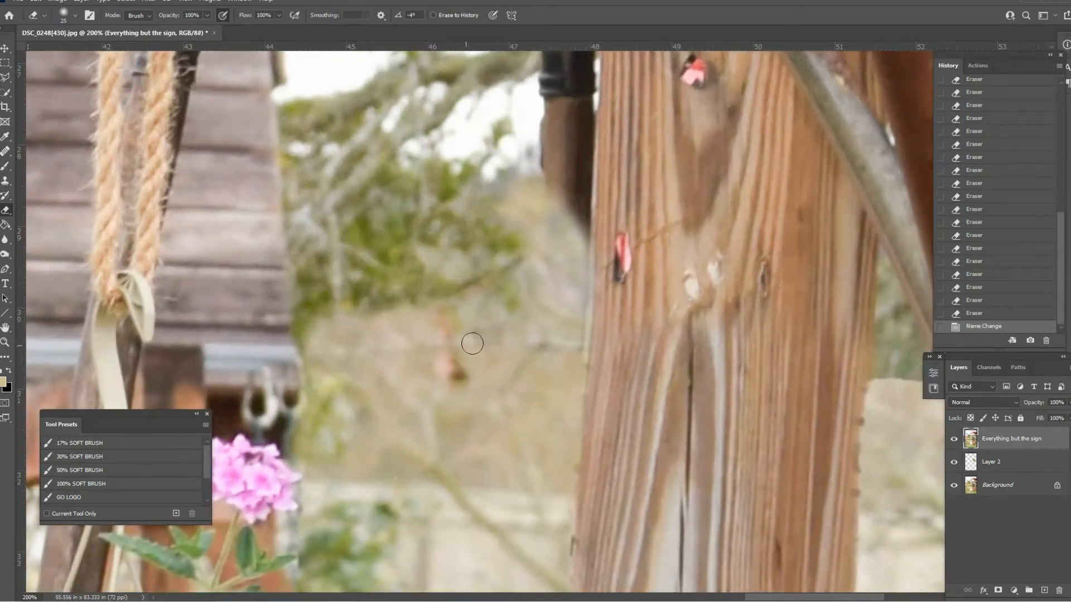
mouse_move(484, 350)
mouse_down()
mouse_move(560, 349)
mouse_move(344, 350)
mouse_up()
drag(446, 439, 538, 217)
drag(487, 263, 517, 258)
drag(474, 357, 524, 302)
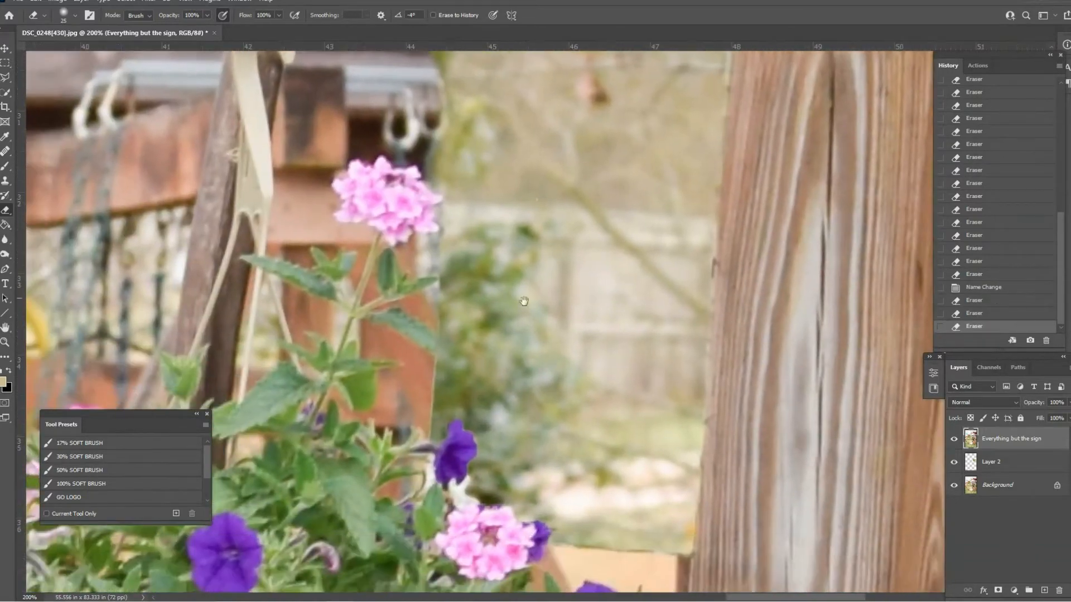
Step: Try to erase the thin vertical edge beside the playset, below the tall pink flower, with the Eraser at size 10
click(441, 318)
key(bracketleft)
drag(435, 413, 435, 369)
key(ctrl+z)
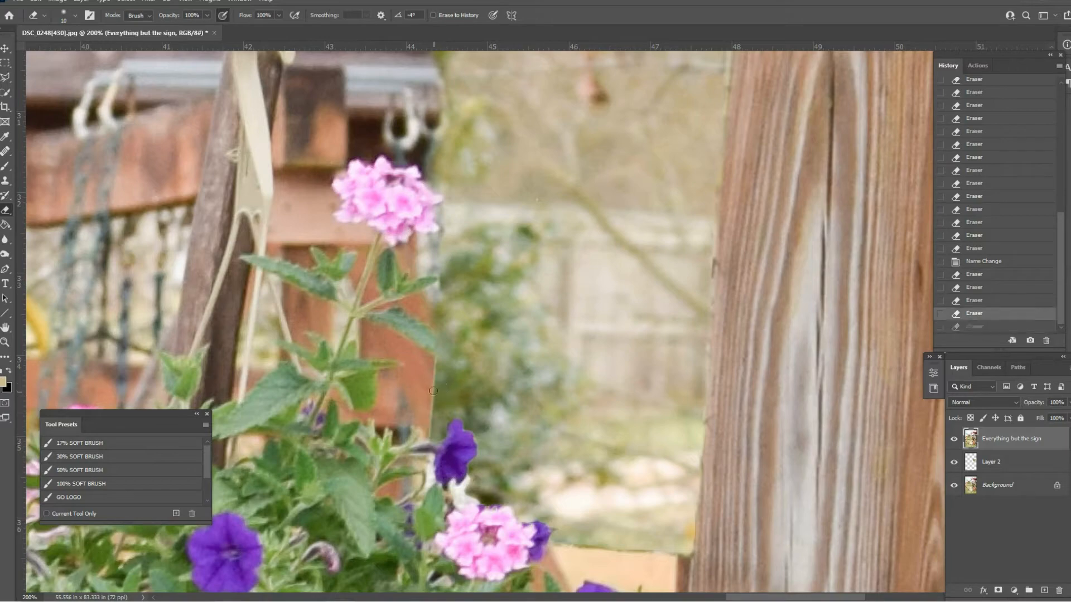
Step: Try to erase the left cutout's lower edge on the Background layer with the Eraser at size 30
click(1021, 490)
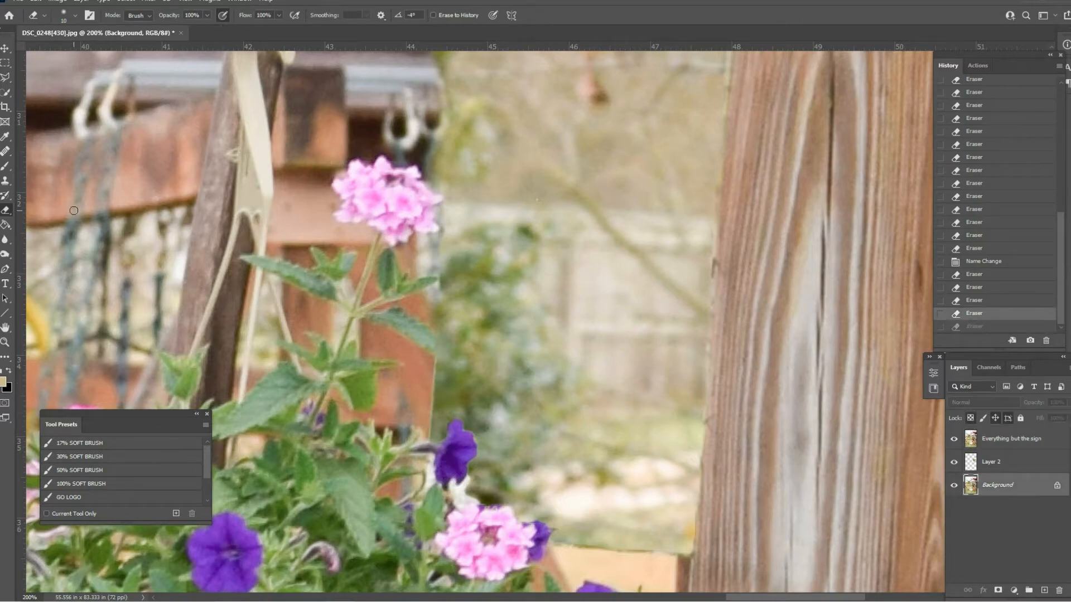
click(6, 180)
key(ctrl+minus)
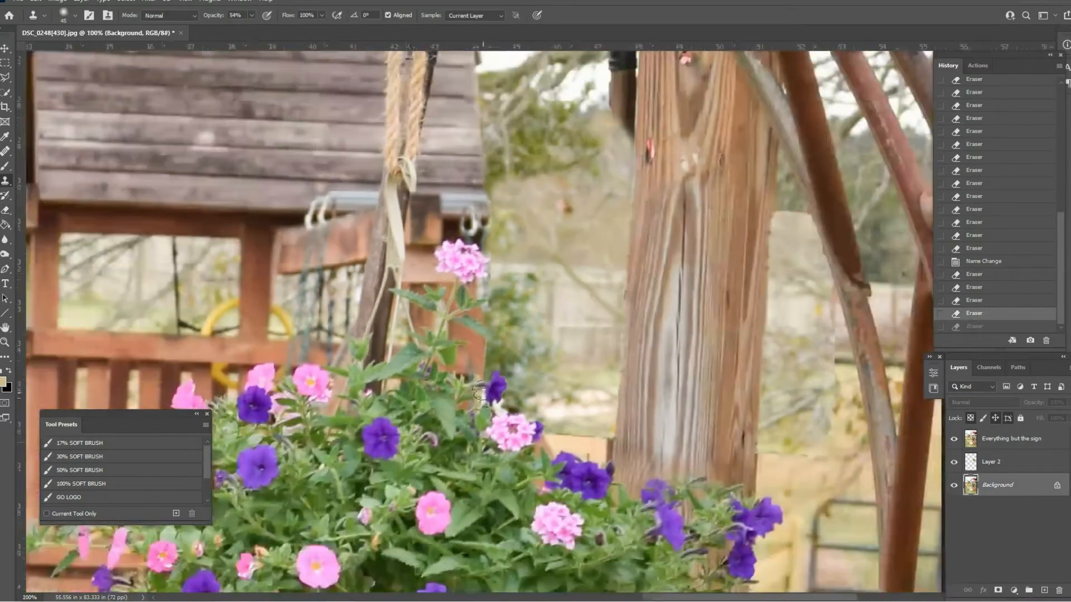
key(e)
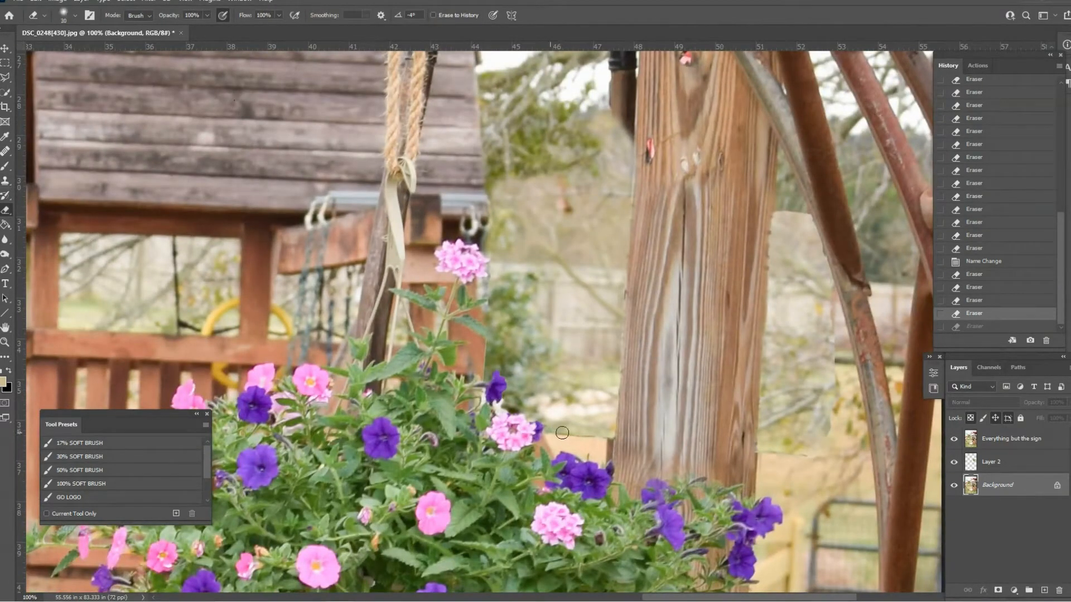
mouse_move(562, 433)
mouse_down()
mouse_move(590, 436)
mouse_move(569, 435)
mouse_up()
click(1029, 443)
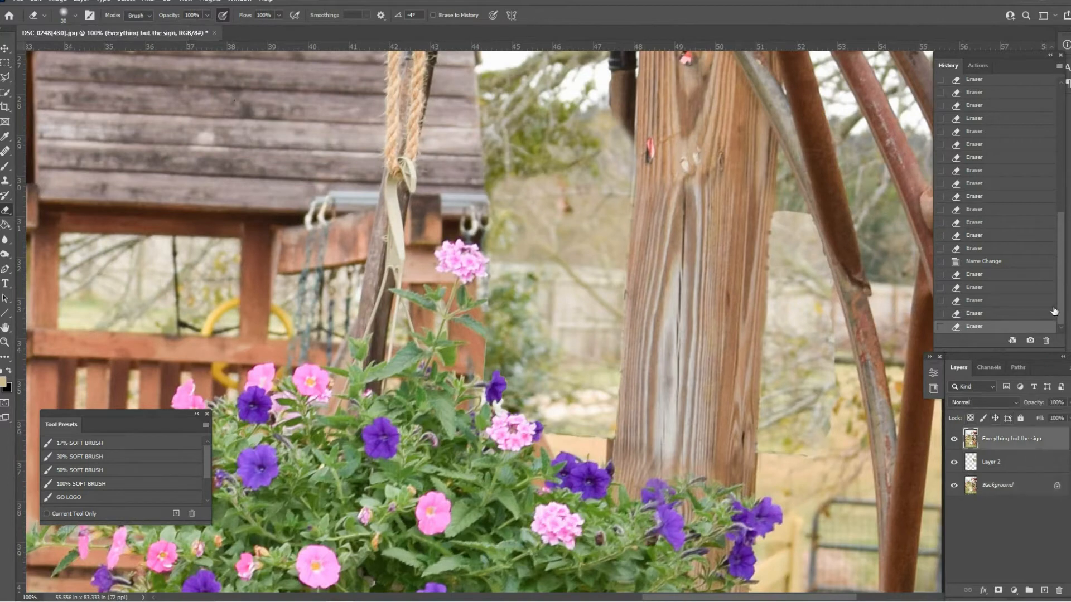
Step: Revert the image to the second Eraser state after the layer name change
click(1053, 305)
click(1036, 277)
click(1030, 264)
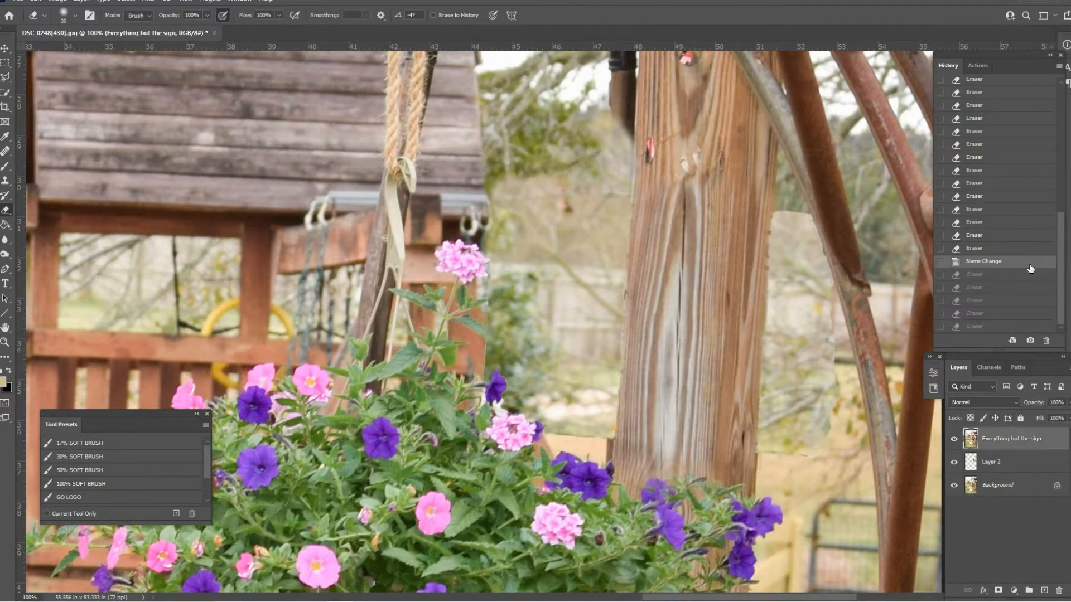
click(1030, 276)
click(1030, 290)
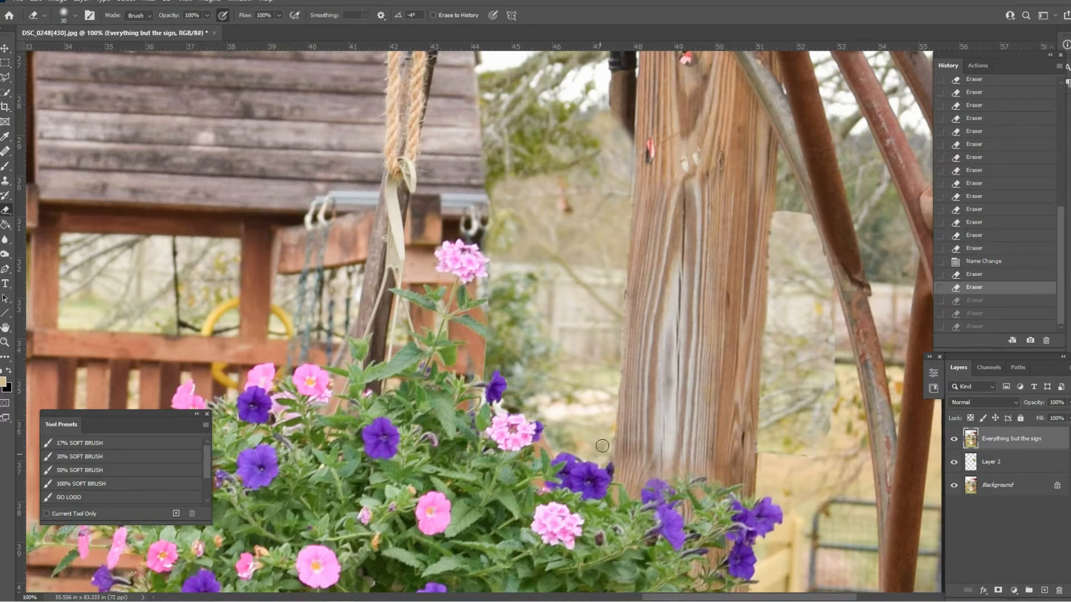
Step: Erase the end of the left cutout's lower edge next to the post with the Eraser at size 30
drag(602, 445, 608, 430)
key(ctrl+minus)
key(ctrl+minus)
key(ctrl+minus)
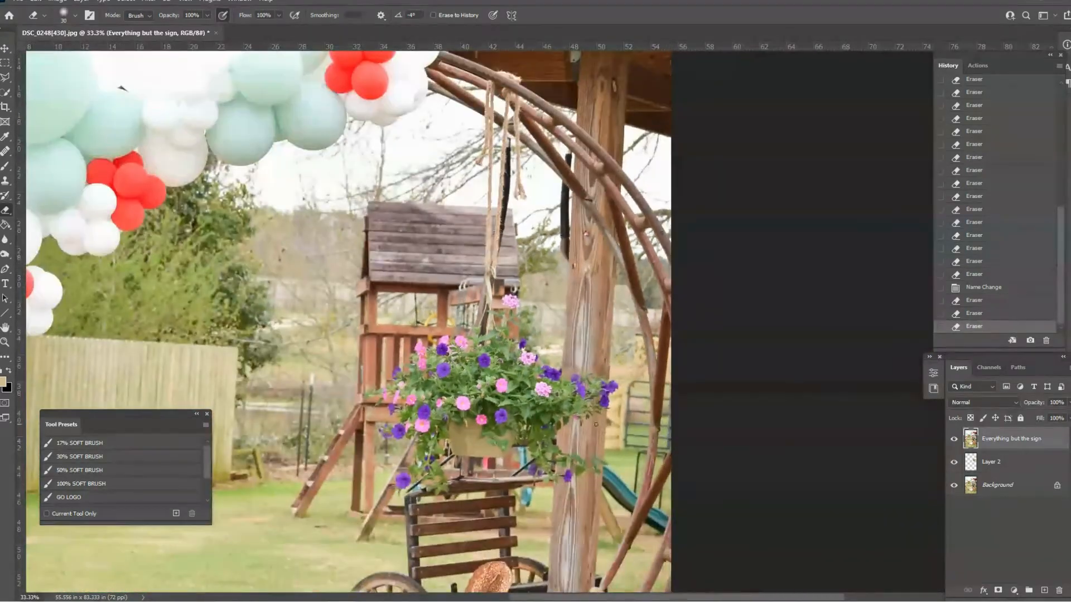
Step: Erase the pale upper edge of the cutout between the post and the rusty pipe with the Eraser at size 30
key(ctrl+plus)
key(ctrl+plus)
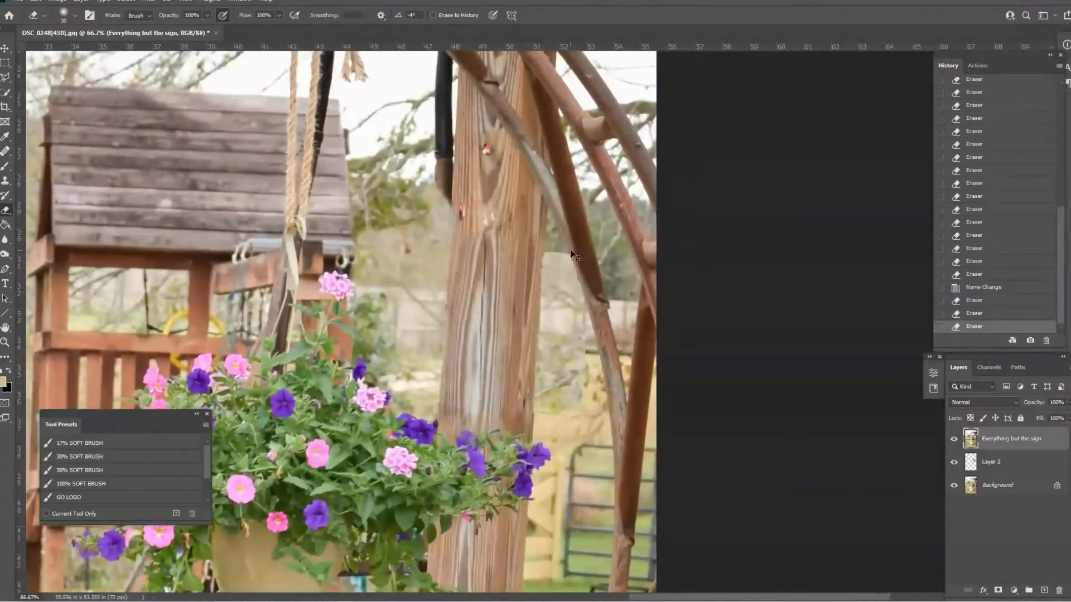
key(ctrl+plus)
drag(569, 232, 569, 310)
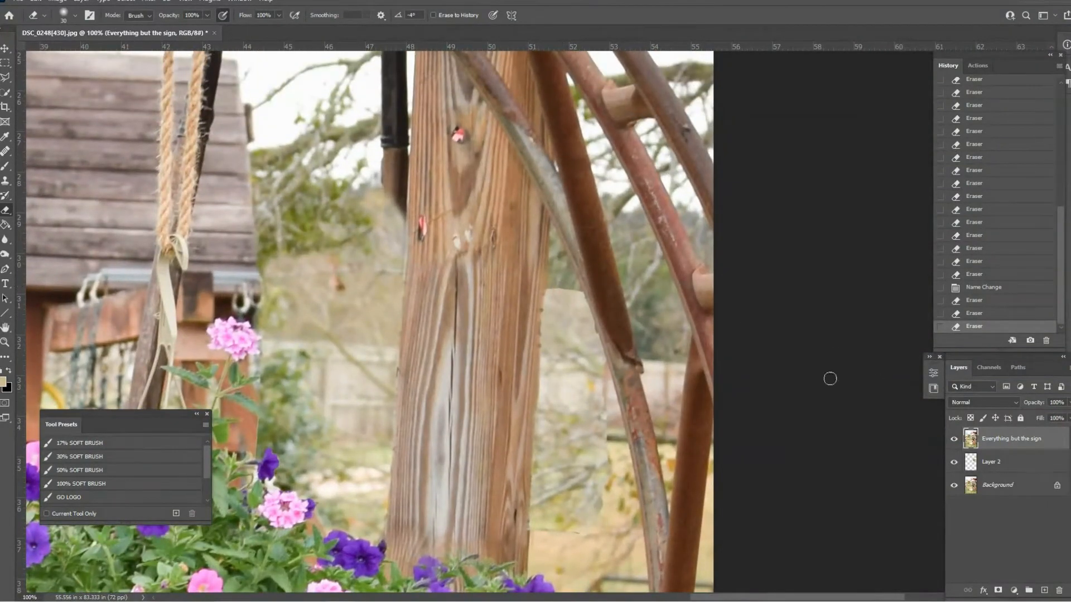
mouse_move(557, 293)
mouse_down()
mouse_move(562, 272)
mouse_move(573, 294)
mouse_up()
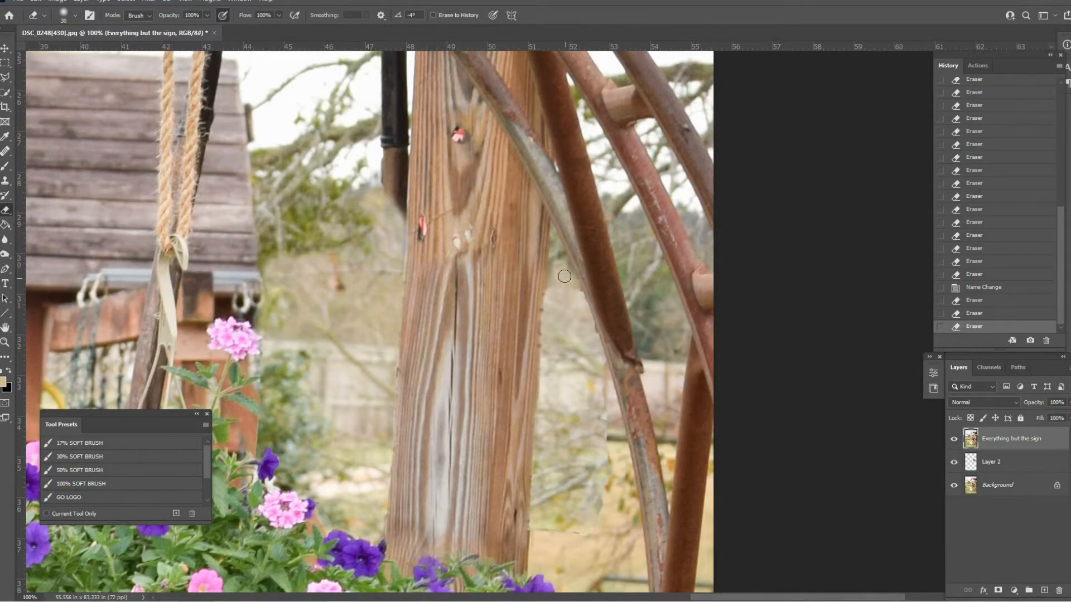
Step: Clean the narrow gap where the pipe crosses the post's right edge with a smaller Eraser
scroll(564, 276, up, 3)
mouse_move(627, 159)
mouse_down()
mouse_move(647, 227)
mouse_move(667, 245)
mouse_up()
drag(722, 336, 755, 451)
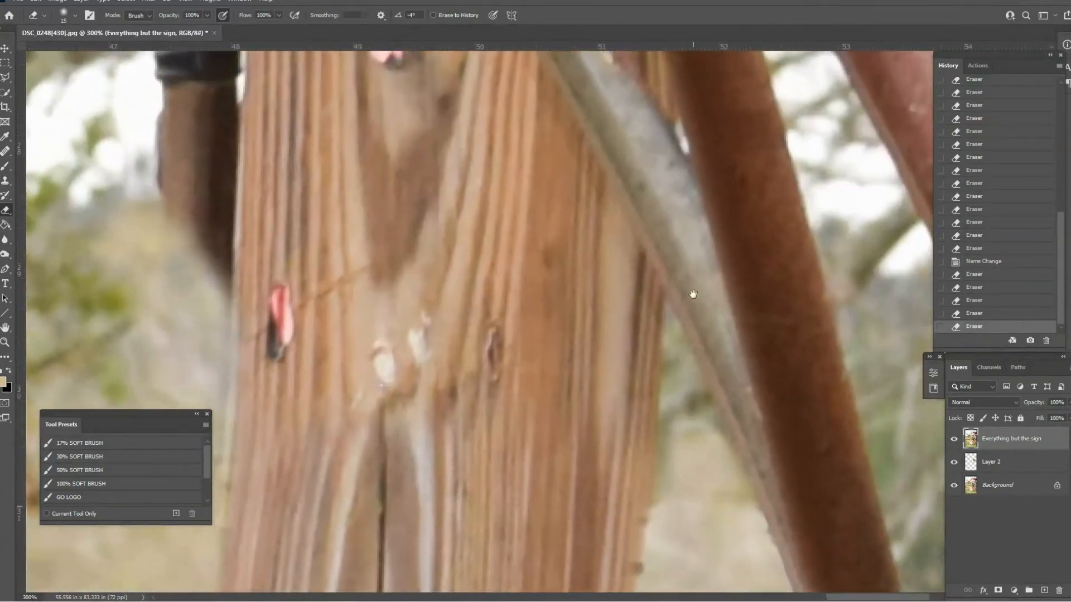
key([)
mouse_move(668, 331)
mouse_down()
mouse_move(661, 490)
mouse_move(673, 385)
mouse_up()
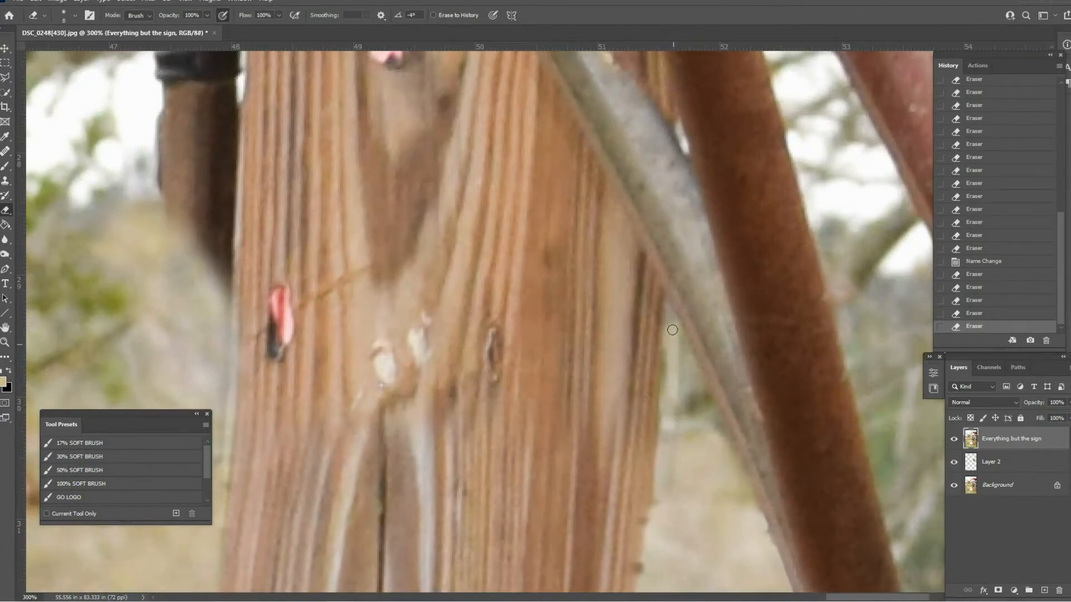
drag(671, 323, 711, 443)
Step: Blend the area between the post and the pipe with a larger Eraser, and refine the pipe's inner edge with a smaller one
key(])
key(])
key(])
mouse_move(690, 374)
mouse_down()
mouse_move(709, 420)
mouse_move(680, 379)
mouse_move(676, 429)
mouse_move(671, 363)
mouse_move(691, 461)
mouse_move(701, 426)
mouse_move(731, 480)
mouse_move(657, 332)
mouse_move(615, 434)
mouse_up()
drag(679, 464, 631, 350)
drag(659, 282, 703, 400)
key(bracketleft)
key(bracketleft)
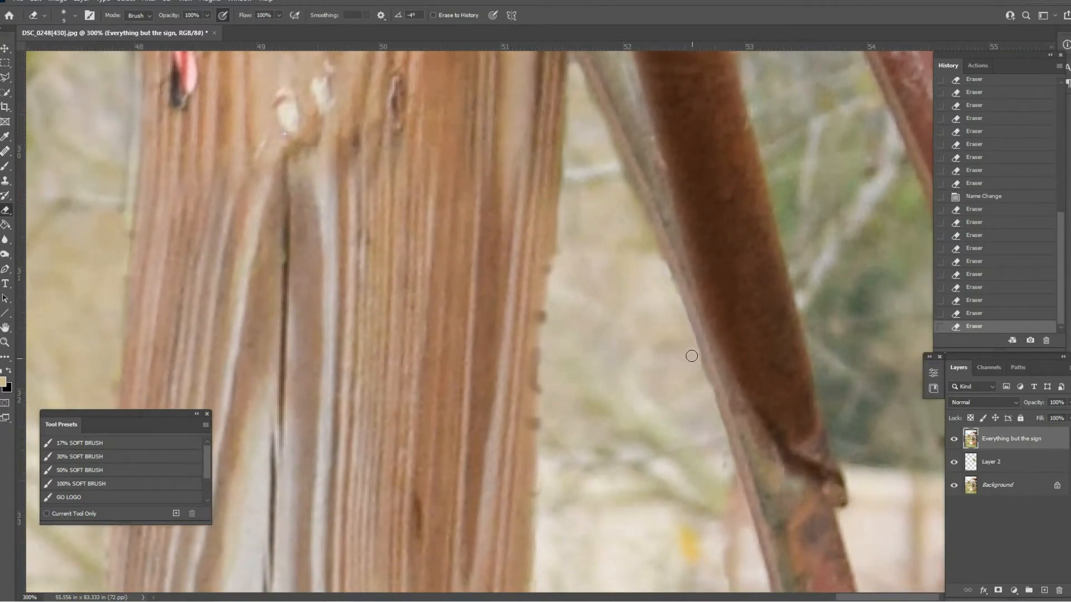
Step: Try to erase the right cutout's vertical outer edge beside the rusty pipe with the Eraser at size 25
scroll(561, 304, down, 2)
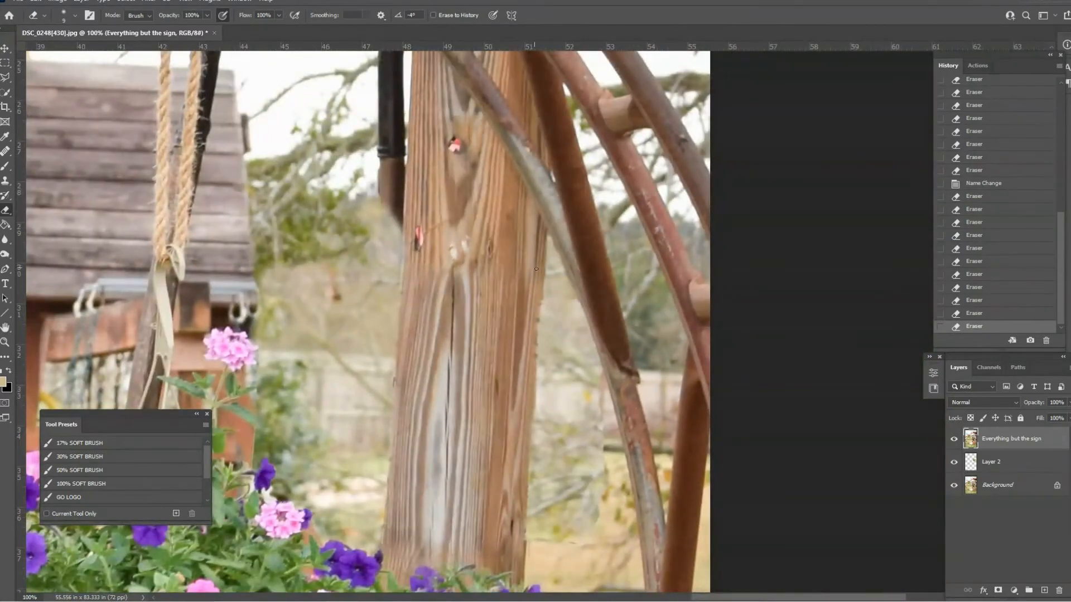
scroll(604, 454, up, 1)
drag(597, 468, 530, 210)
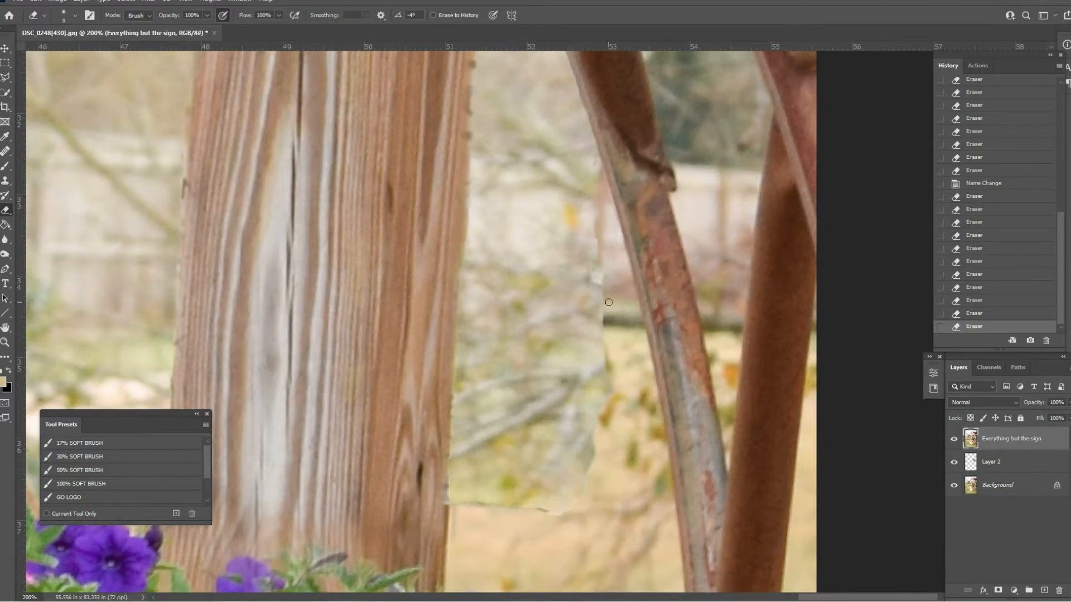
key(bracketright)
key(bracketright)
mouse_move(606, 301)
mouse_down()
mouse_move(594, 209)
mouse_move(616, 268)
mouse_move(604, 276)
mouse_up()
key(ctrl+z)
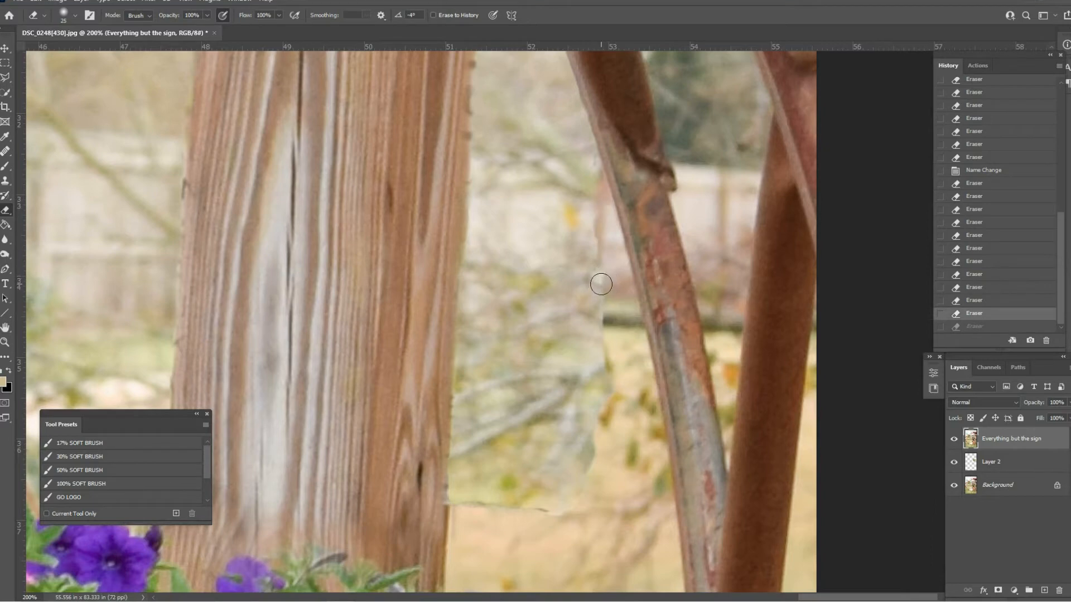
drag(595, 210, 609, 242)
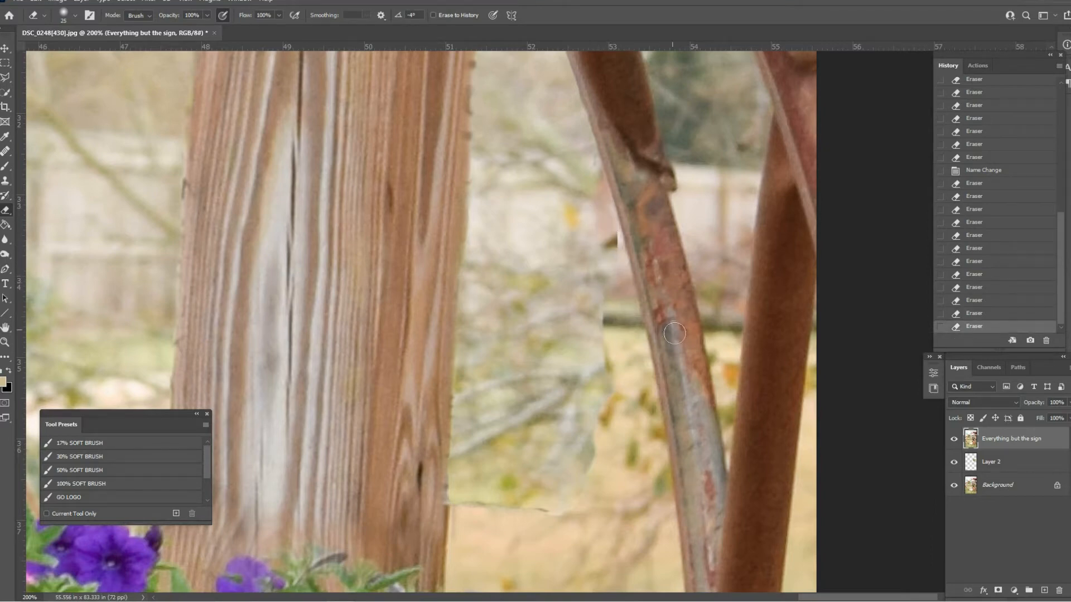
scroll(621, 254, up, 2)
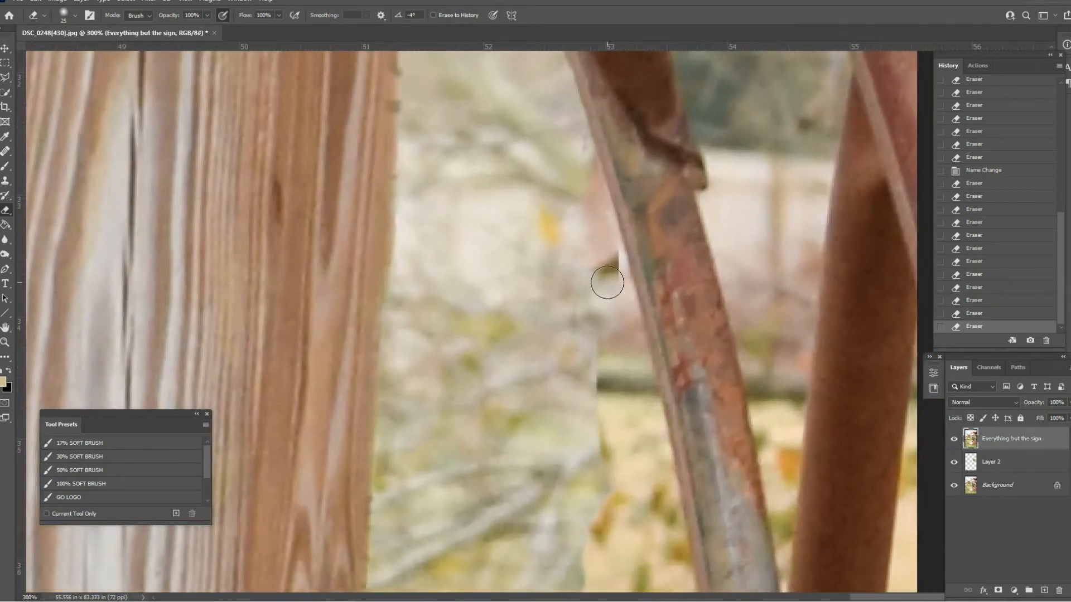
key(ctrl+z)
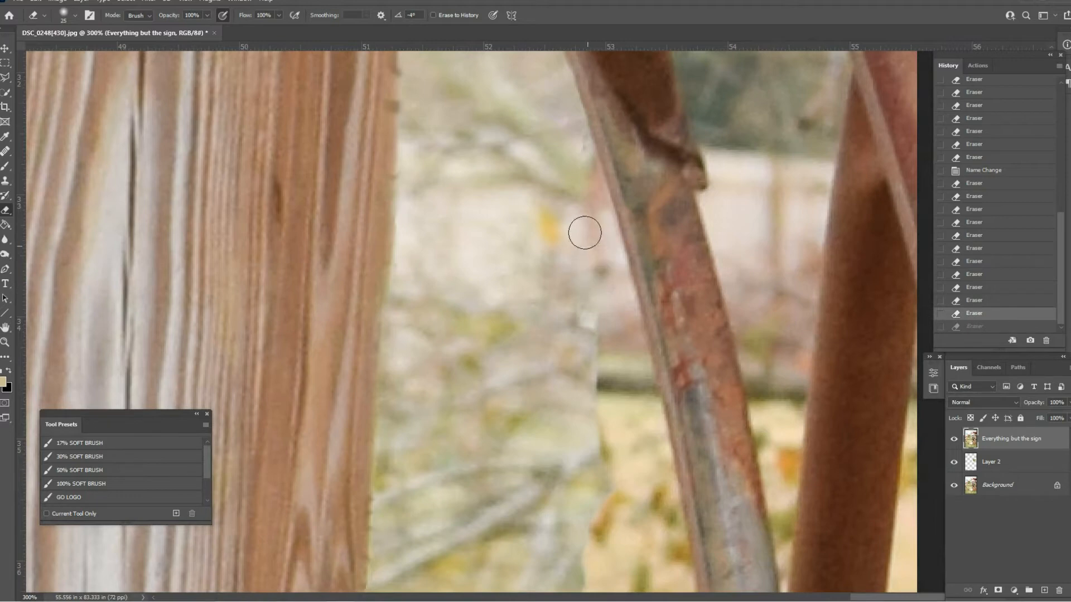
Step: Soften the right cutout's vertical outer edge down past the horizontal rail, using the Eraser at size 25 and smaller sizes including 20
drag(583, 333, 574, 341)
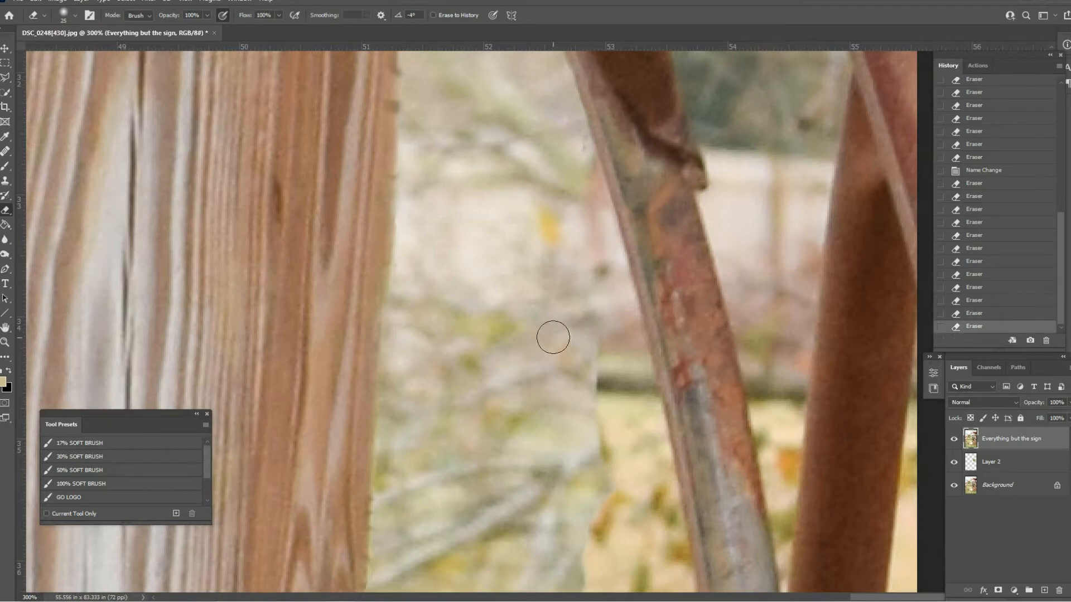
key(bracketleft)
key(bracketleft)
key(bracketleft)
click(585, 356)
key(bracketright)
key(bracketright)
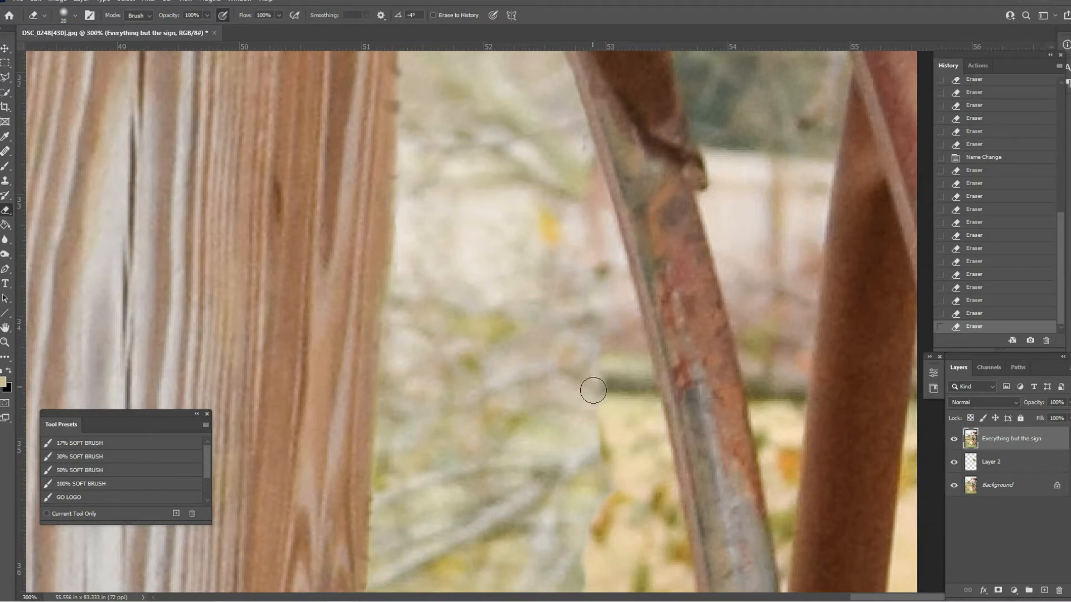
key(ctrl+z)
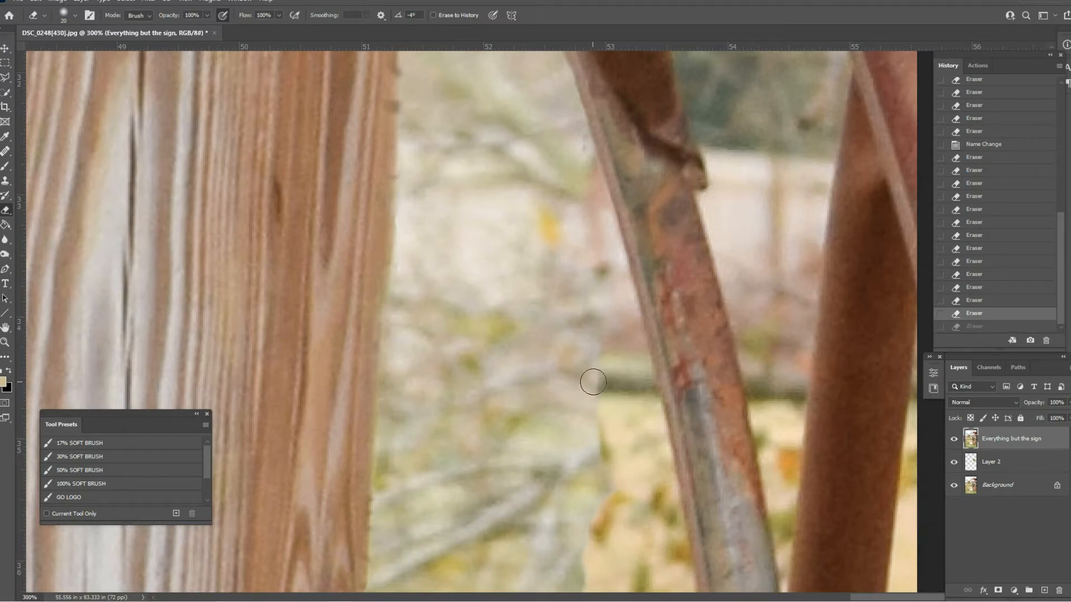
drag(593, 378, 601, 458)
Step: Try to erase the right cutout's lower edge with the Eraser at size 40
key(bracketright)
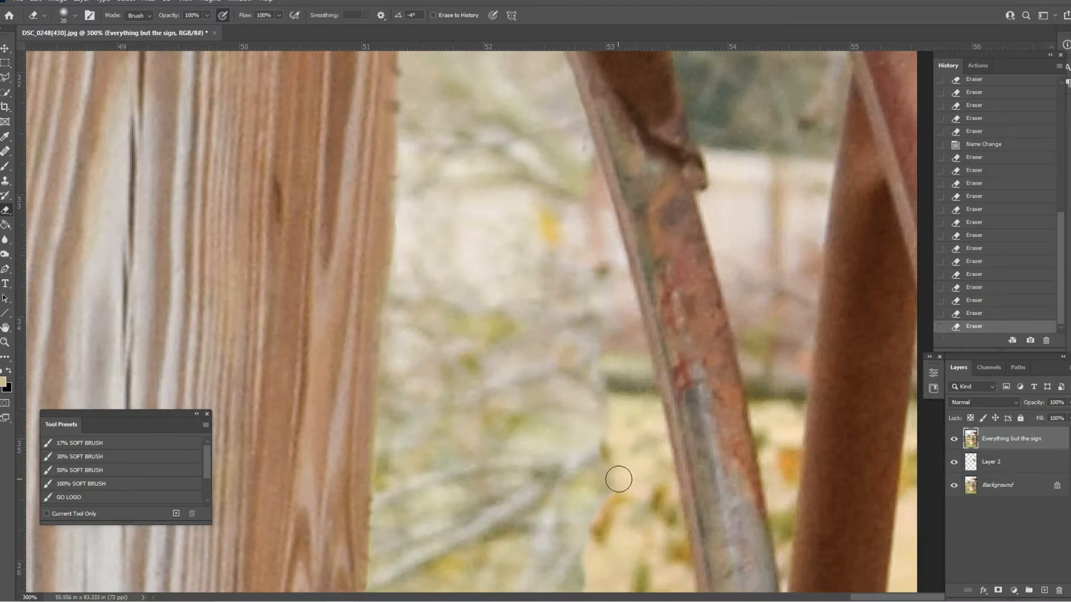
scroll(601, 459, down, 2)
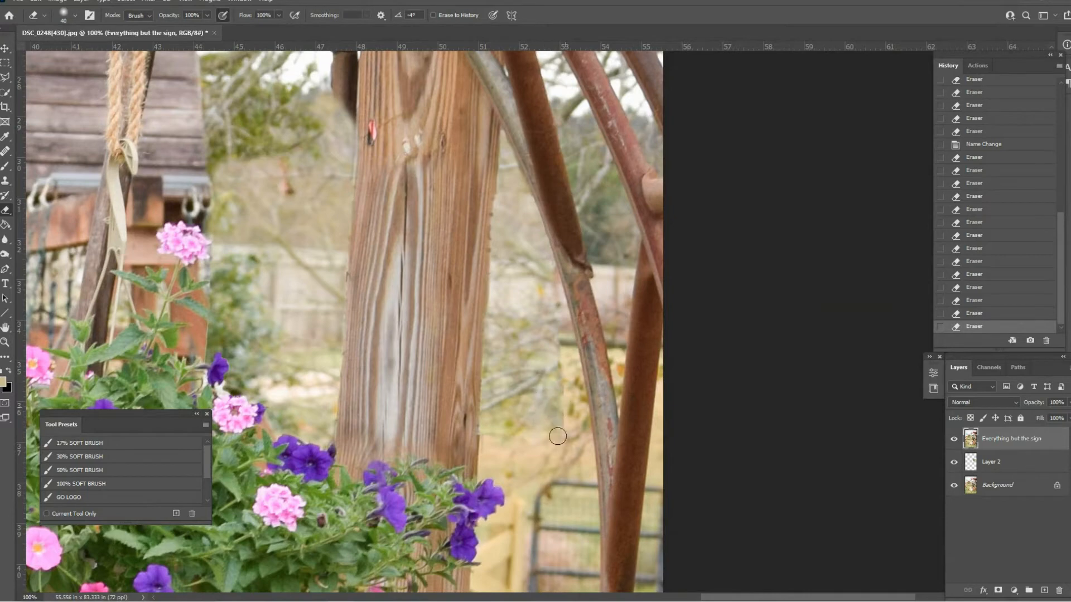
drag(558, 436, 533, 436)
key(ctrl+z)
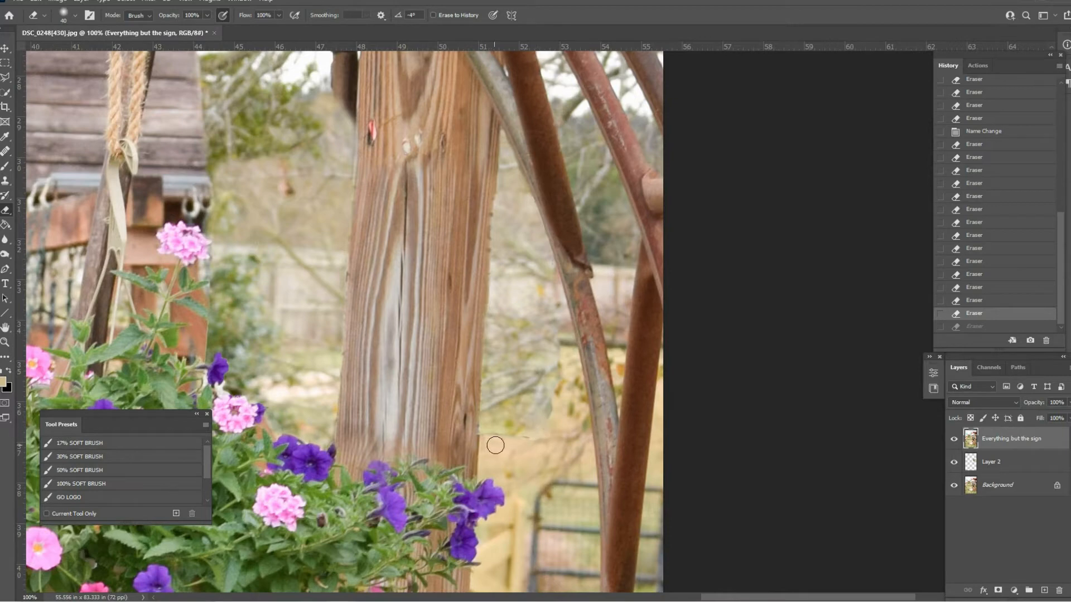
Step: Try to erase the dark line along the right cutout's lower edge beside the post with a much smaller Eraser
key(ctrl+plus)
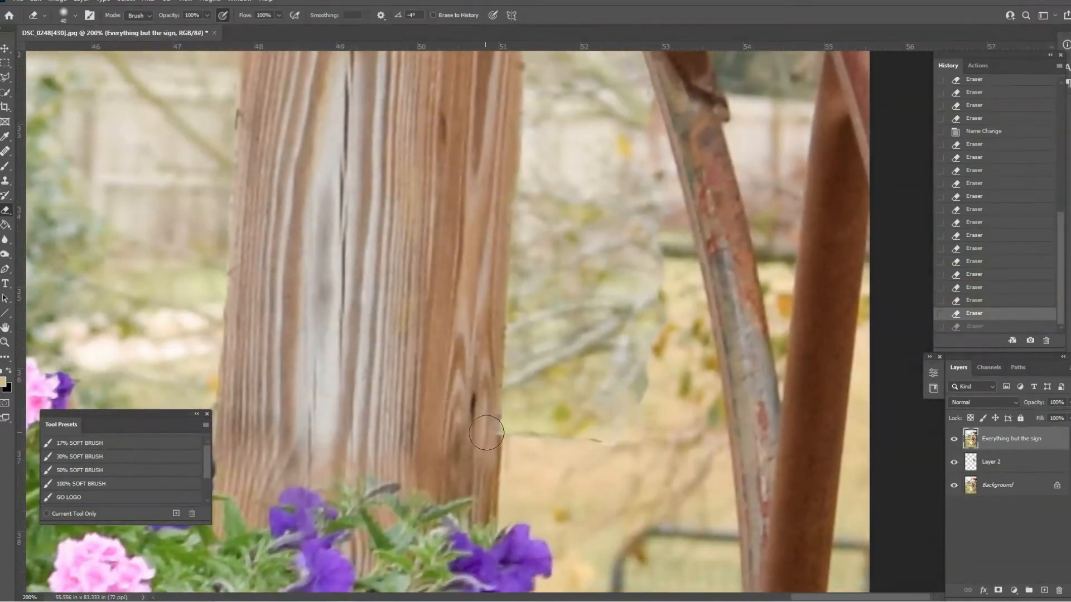
key(bracketleft)
key(bracketleft)
key(bracketleft)
key(bracketleft)
key(bracketleft)
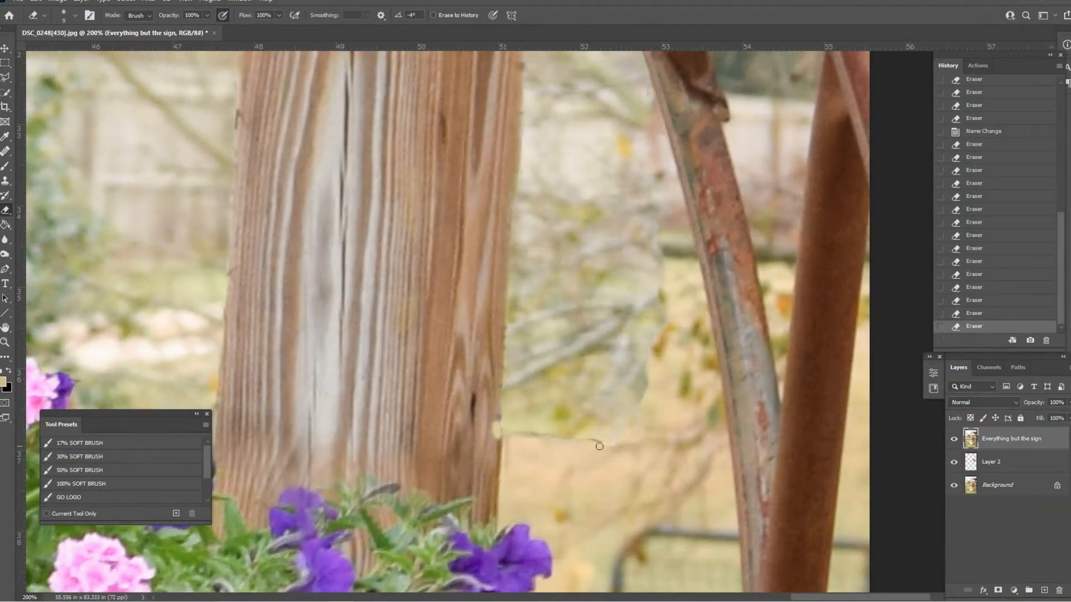
Step: Erase the dark line along the right cutout's lower edge on the "Everything but the sign" layer with the Eraser at size 30
key(alt+bracketleft)
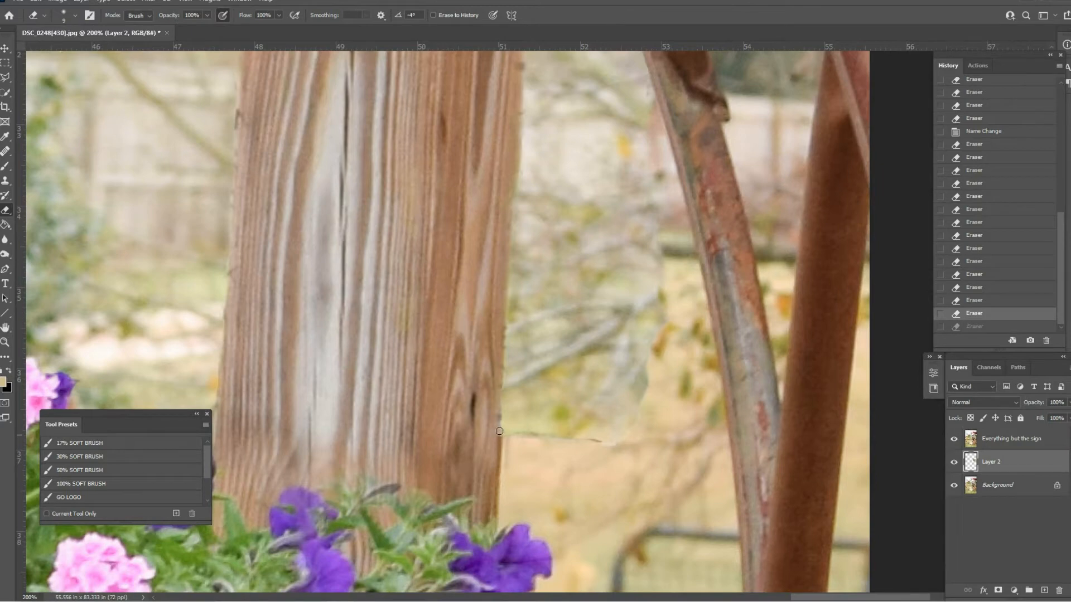
click(1007, 440)
click(1006, 464)
click(1046, 434)
key(bracketright)
key(bracketright)
key(bracketright)
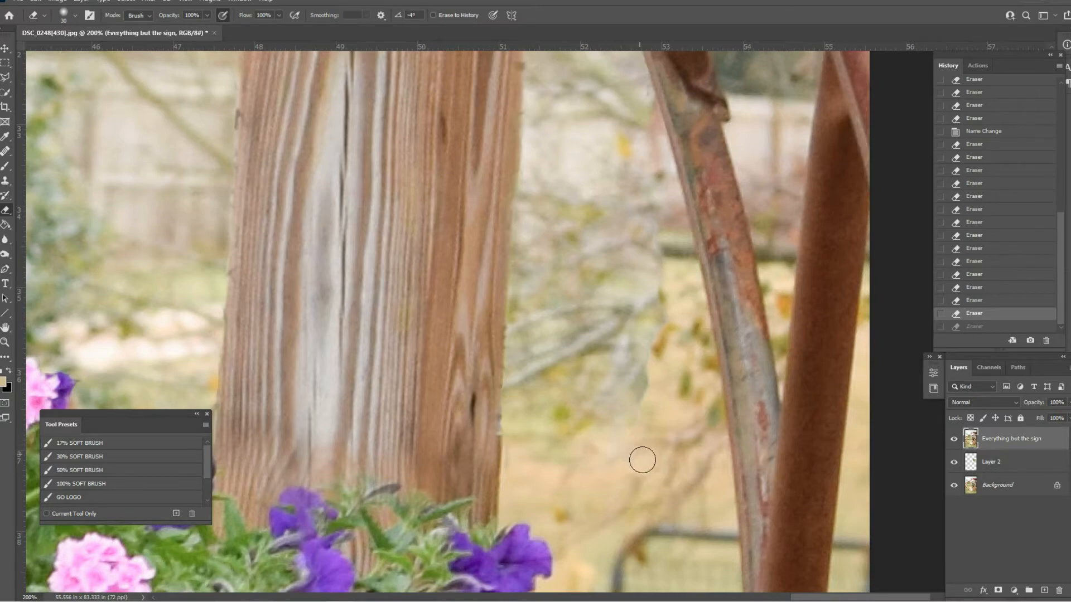
Step: Restore the undone eraser stroke at the right cutout's lower edge and undo the extra stroke made at size 80
key(ctrl+shift+z)
key(ctrl+minus)
key(ctrl+minus)
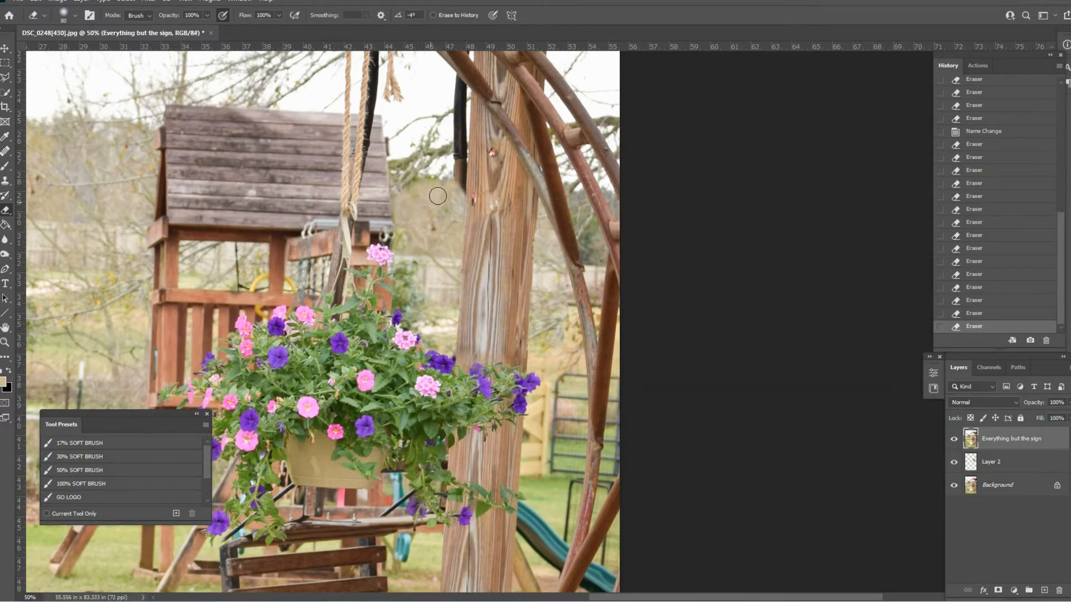
key(ctrl+minus)
key(ctrl+z)
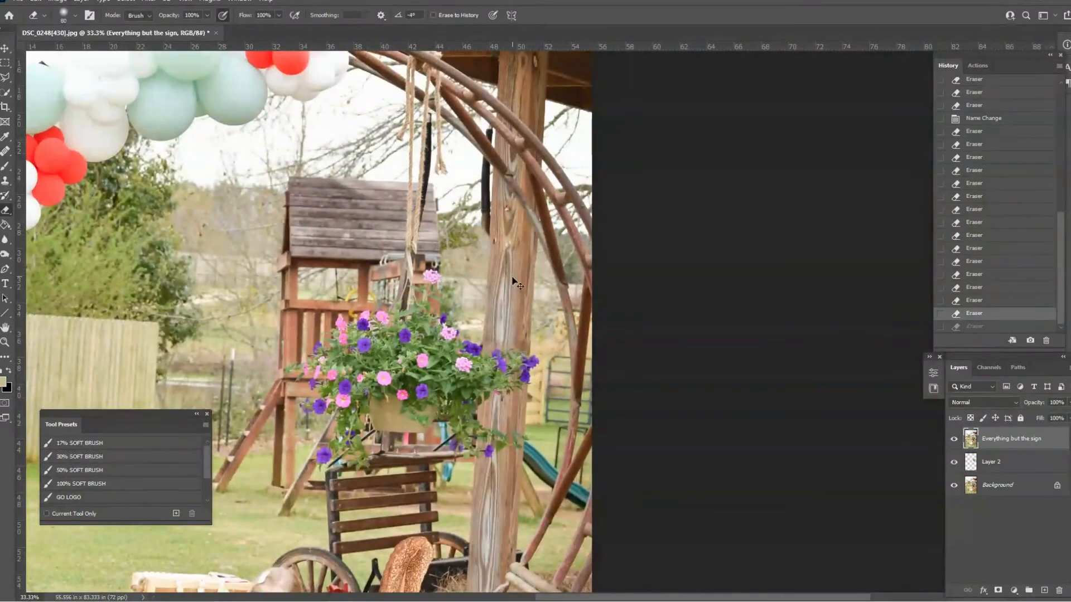
Step: Erase the leftover edge just below the black strap's end beside the post with the Eraser at size 30
key(ctrl+plus)
key(ctrl+plus)
drag(408, 203, 480, 270)
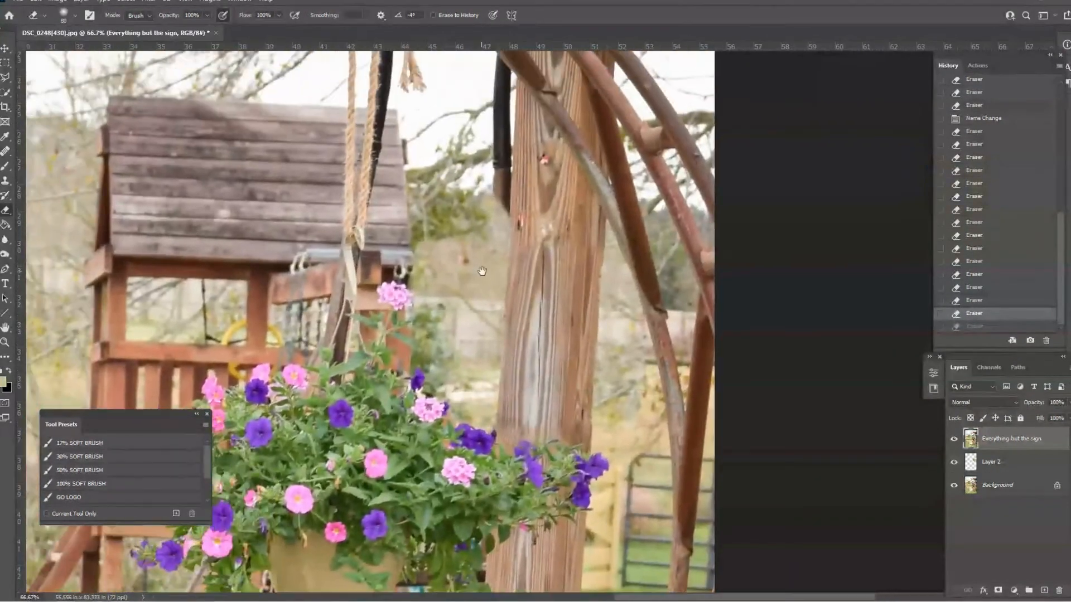
key(ctrl+plus)
drag(483, 173, 540, 265)
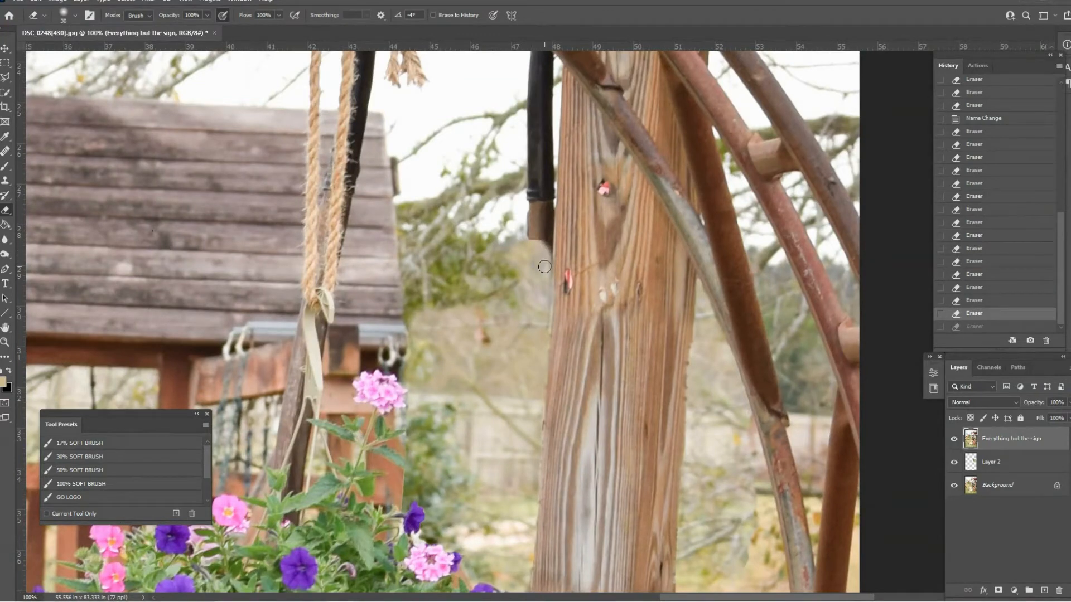
drag(544, 267, 545, 267)
Step: Try to clone over the black strap's lower end on the Background layer with the Clone Stamp at 54% opacity
click(1021, 486)
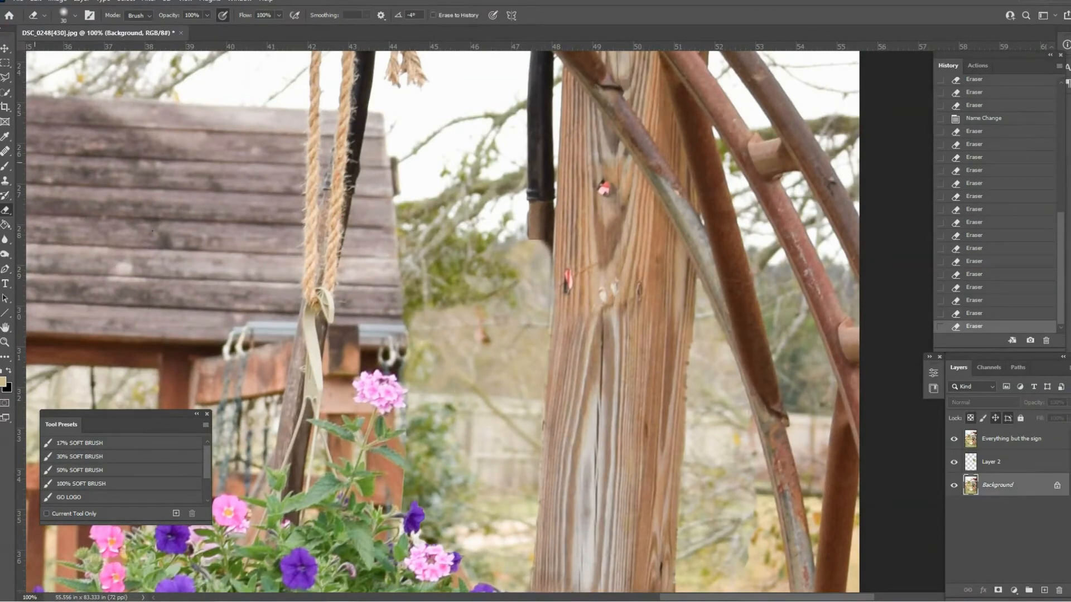
click(5, 182)
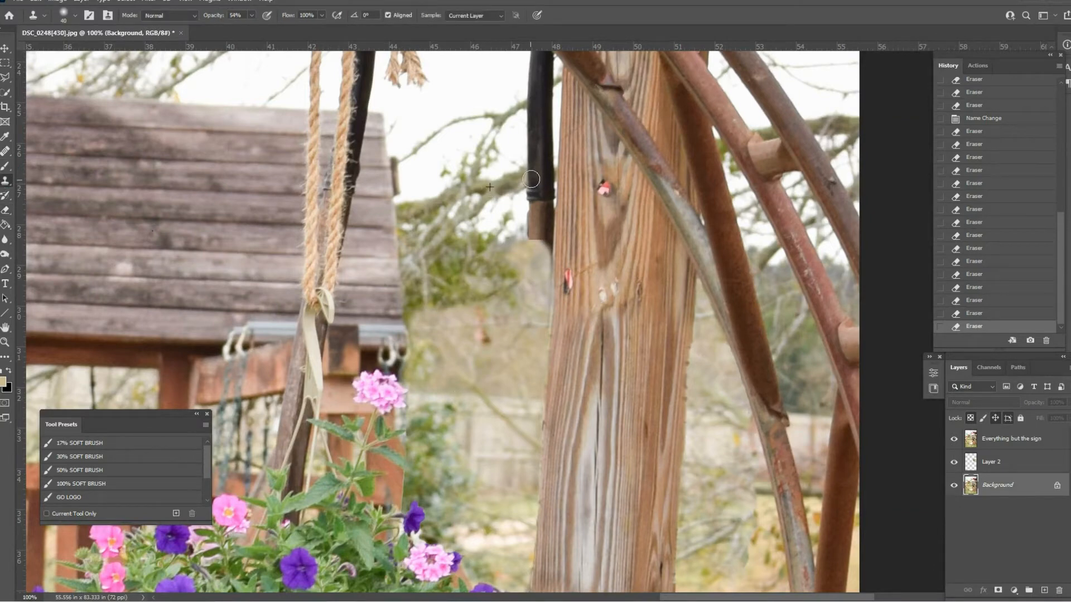
drag(532, 217, 532, 218)
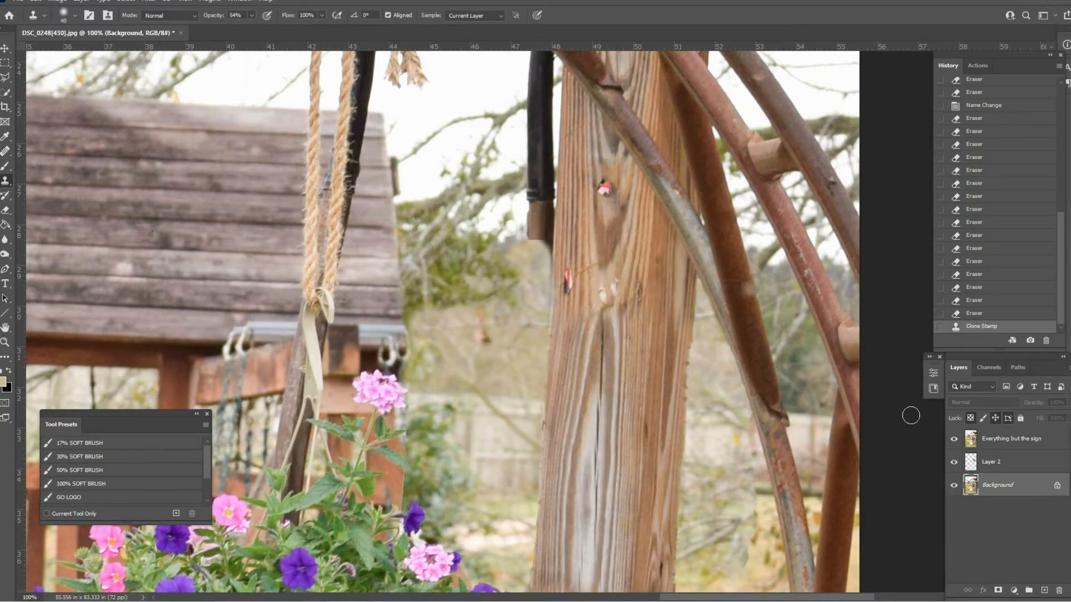
Step: Clone nearby branches over the black strap's lower end on the "Everything but the sign" layer with the Clone Stamp at size 40 and 54% opacity
click(1037, 443)
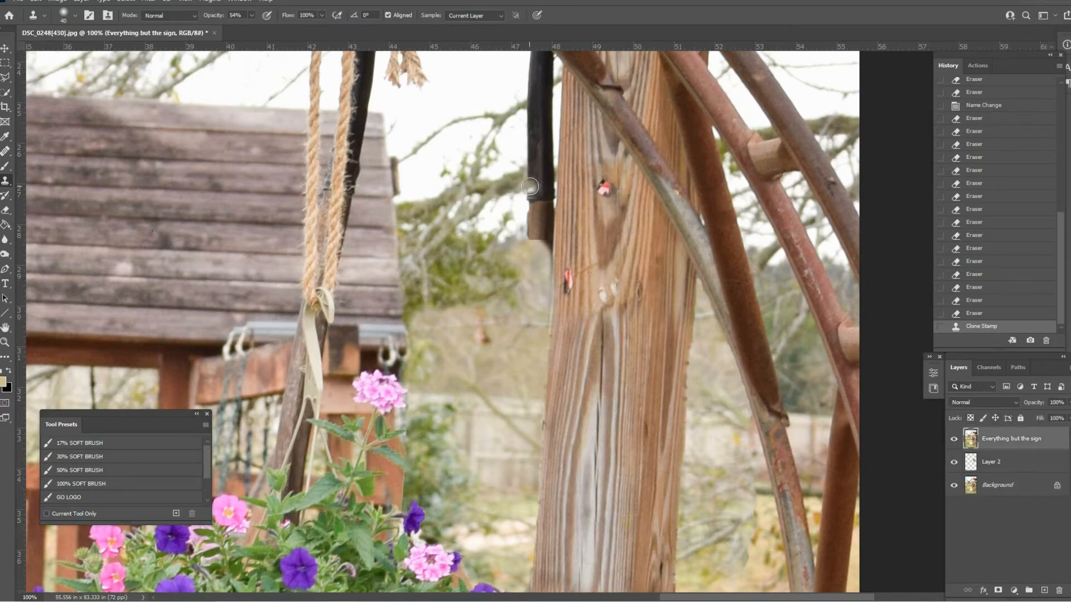
mouse_move(530, 187)
mouse_down()
mouse_move(536, 231)
mouse_move(544, 192)
mouse_move(530, 179)
mouse_up()
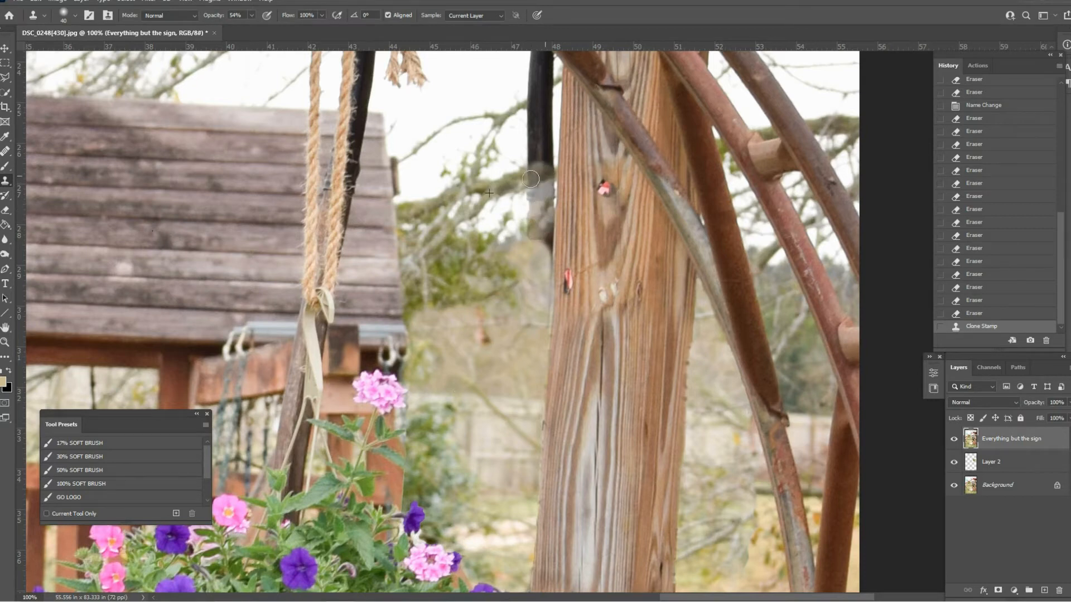
mouse_move(545, 230)
mouse_down()
mouse_move(533, 203)
mouse_move(540, 229)
mouse_move(540, 192)
mouse_move(529, 190)
mouse_move(541, 173)
mouse_move(534, 232)
mouse_up()
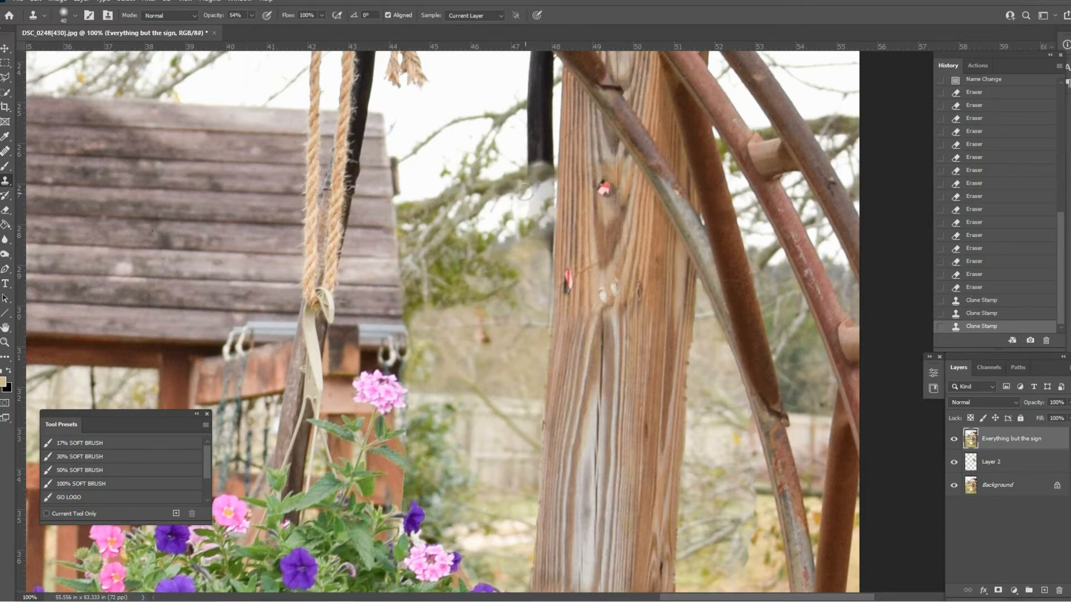
alt+click(498, 189)
drag(525, 176, 546, 173)
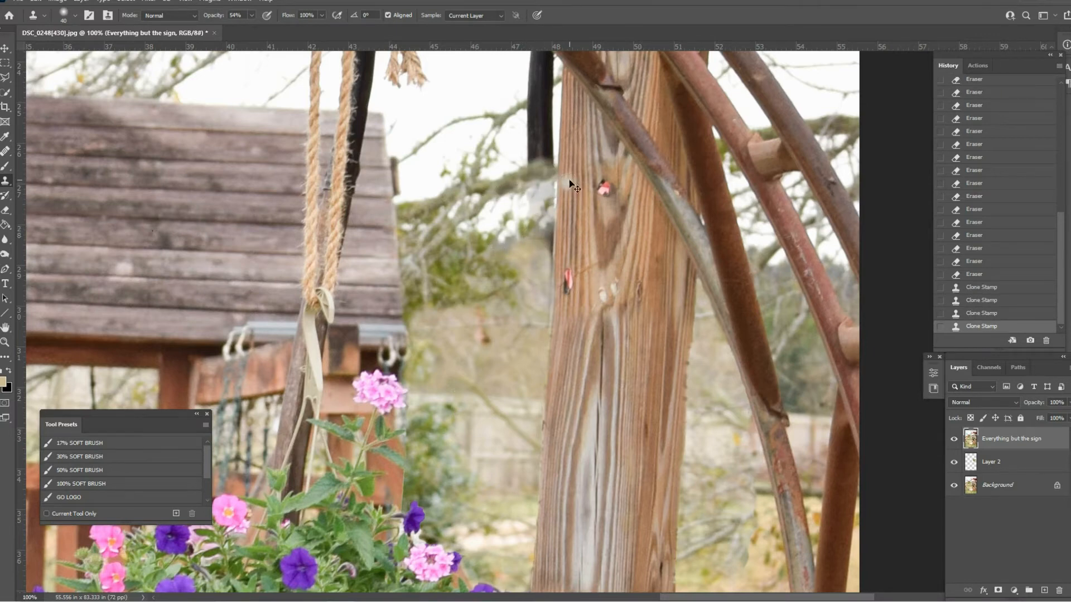
Step: Clone over the patch below the shortened black strap and over the strap's lower part, keeping the Clone Stamp at 54% opacity
scroll(601, 199, down, 3)
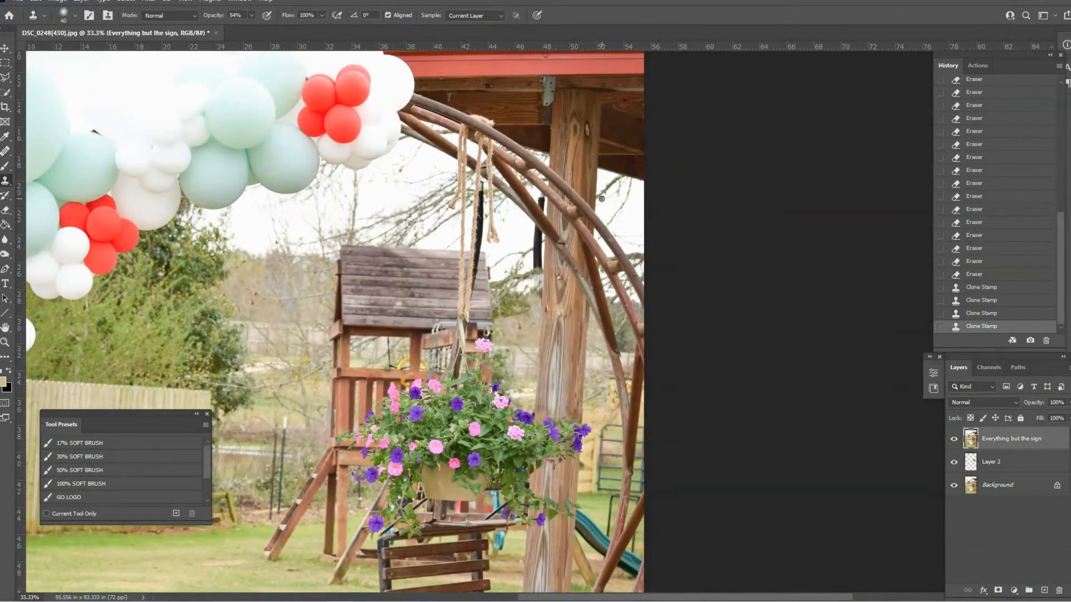
scroll(582, 211, up, 2)
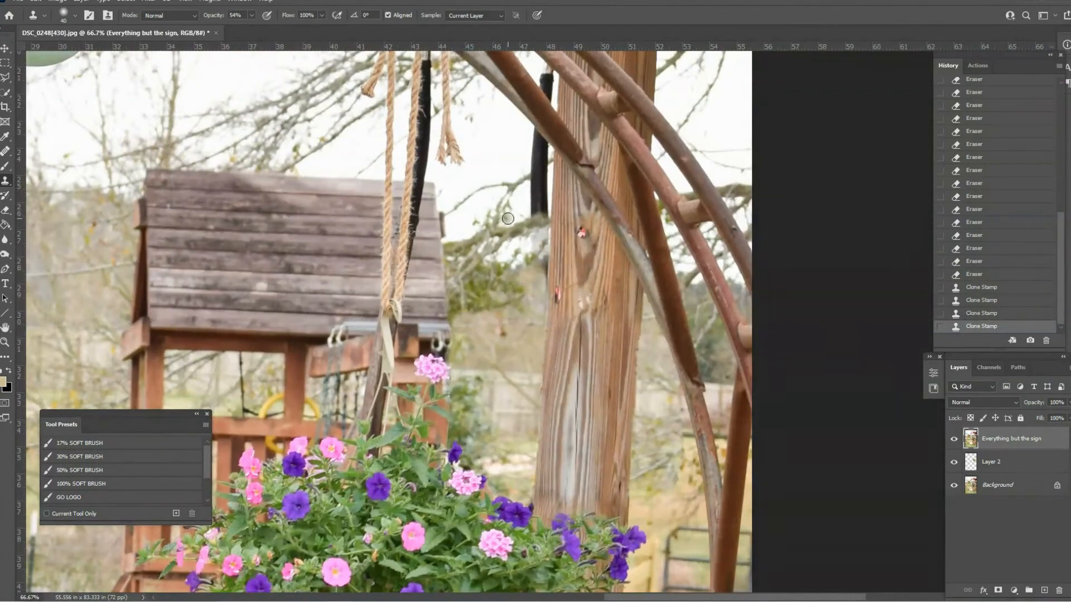
scroll(591, 262, down, 1)
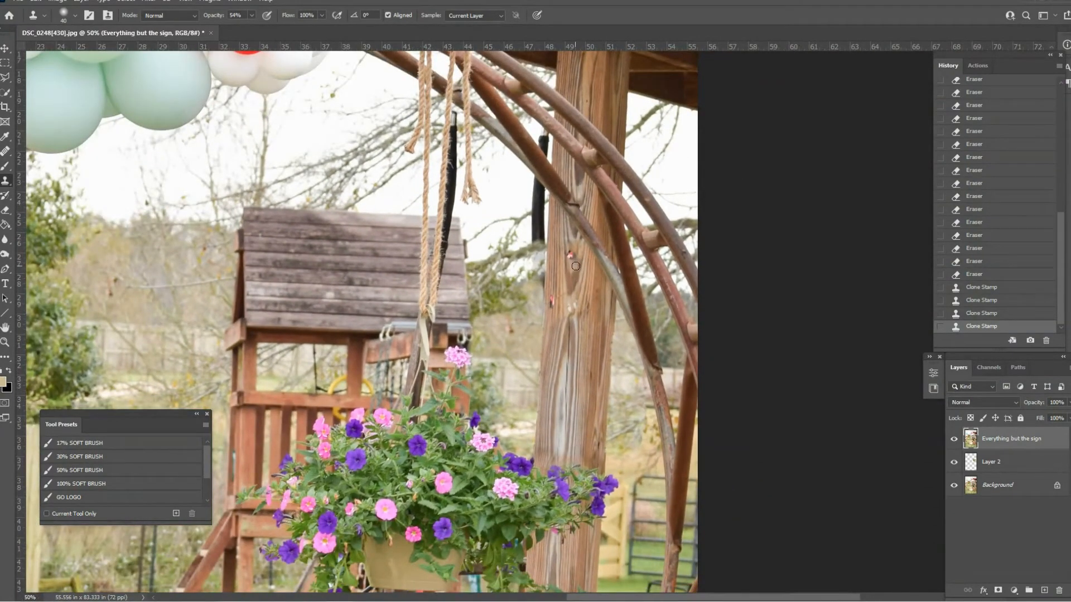
scroll(534, 322, up, 2)
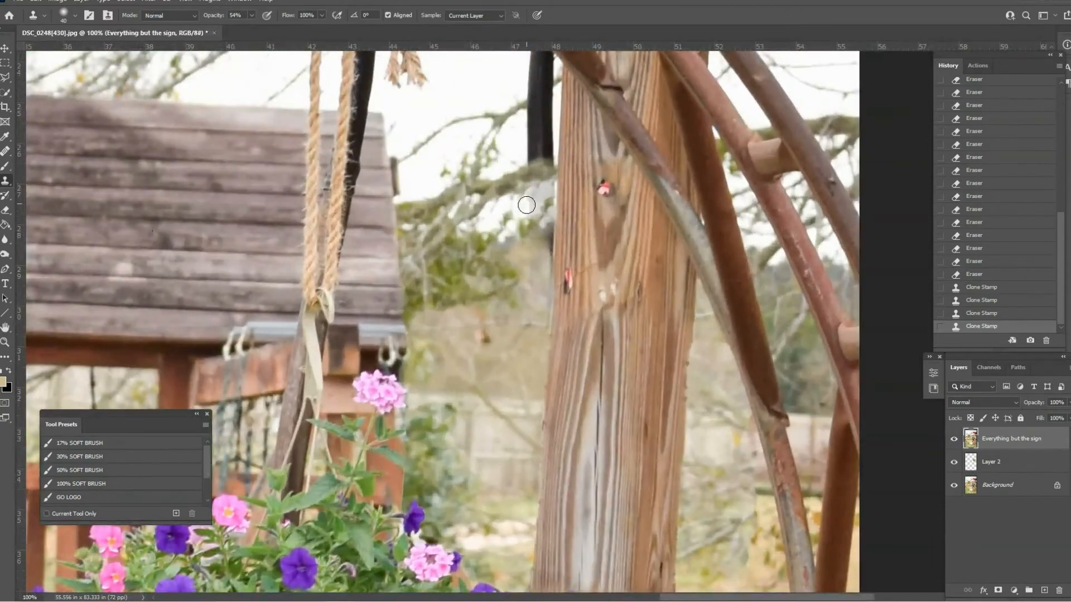
click(531, 205)
scroll(532, 201, down, 1)
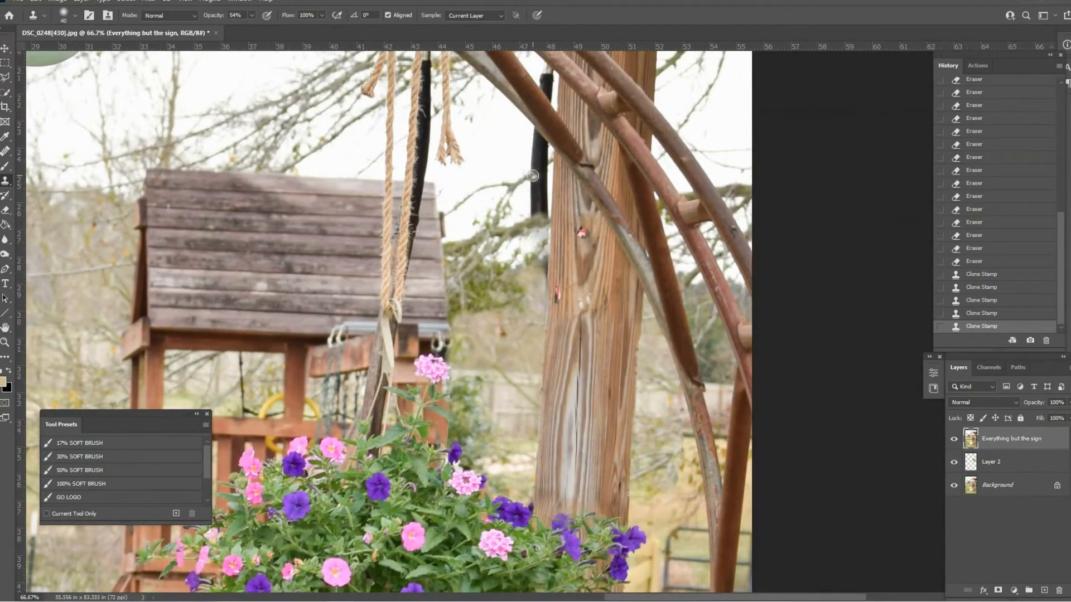
click(542, 165)
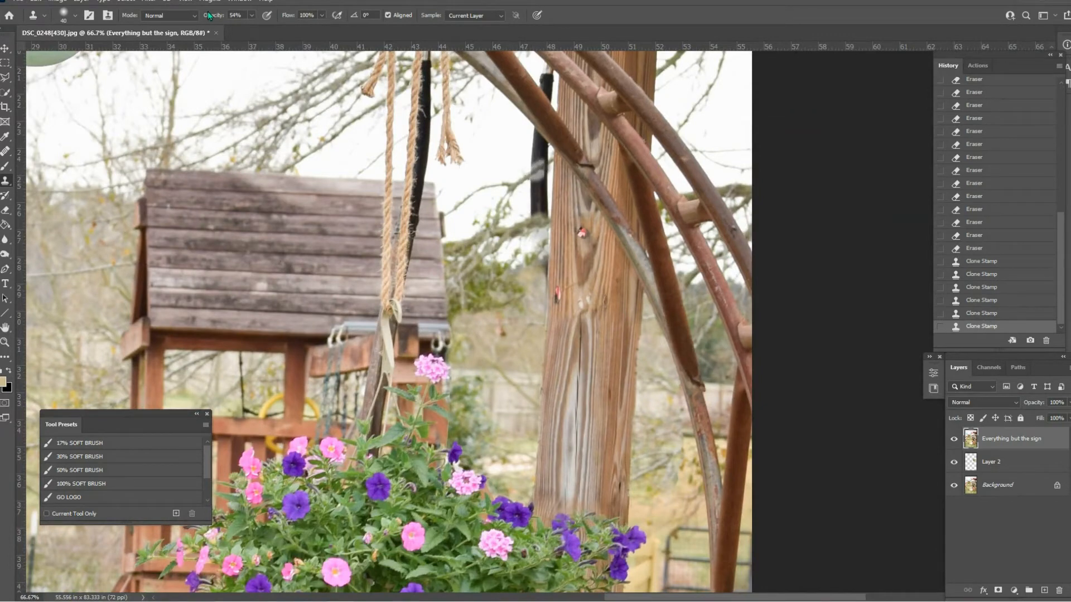
Step: Cover the black strap beside the post with cloned sky at 100% opacity, reducing the Clone Stamp to size 30 near the post
drag(210, 16, 240, 15)
mouse_move(534, 173)
mouse_down()
mouse_move(539, 148)
mouse_move(527, 134)
mouse_up()
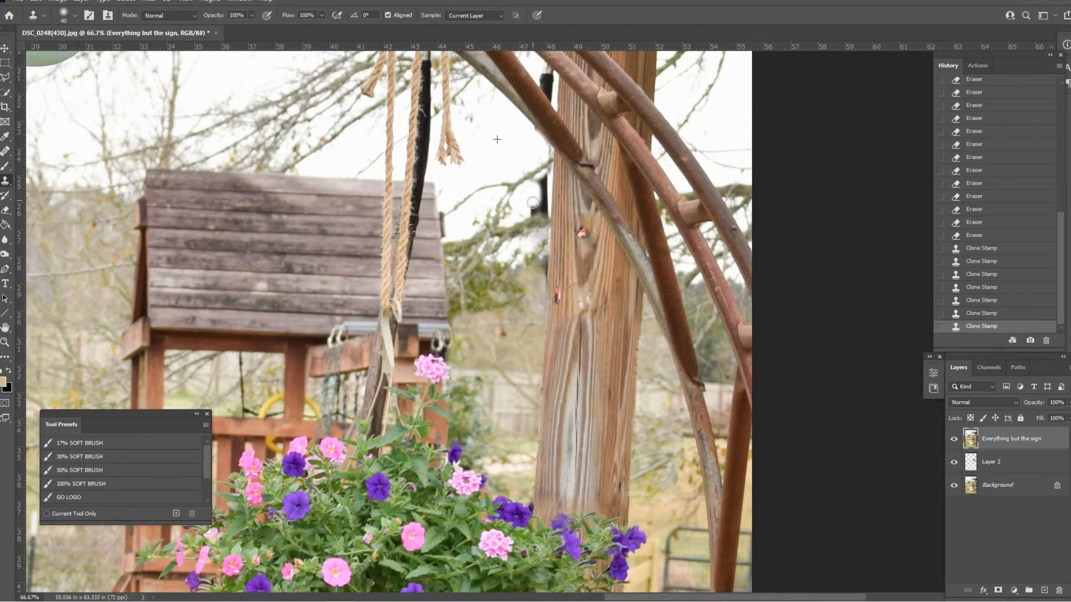
mouse_move(532, 195)
mouse_down()
mouse_move(533, 207)
mouse_move(535, 184)
mouse_up()
key(bracketleft)
click(544, 212)
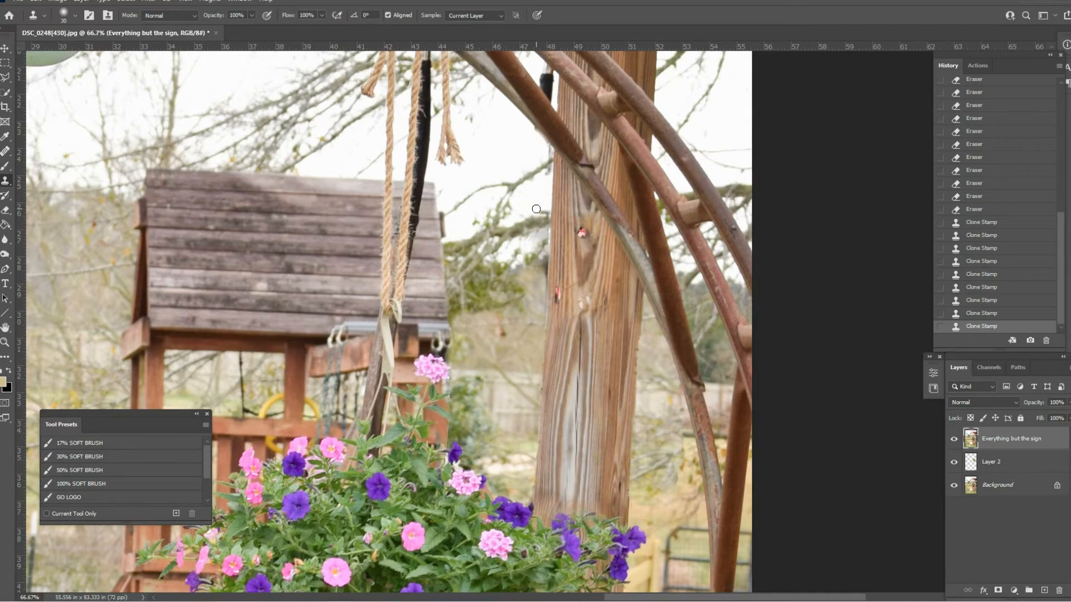
click(544, 211)
drag(530, 136, 528, 133)
Step: Sample the green foliage beside the post and clone it over the blurry dark patch below the branches at size 35
key(ctrl+plus)
key(ctrl+plus)
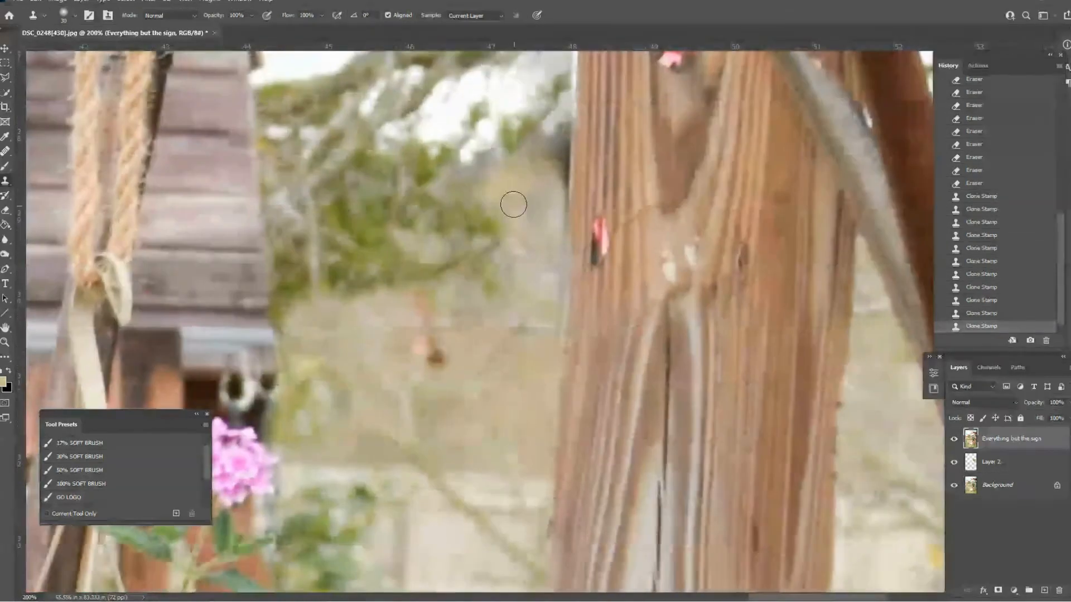
key(bracketright)
key(ctrl+minus)
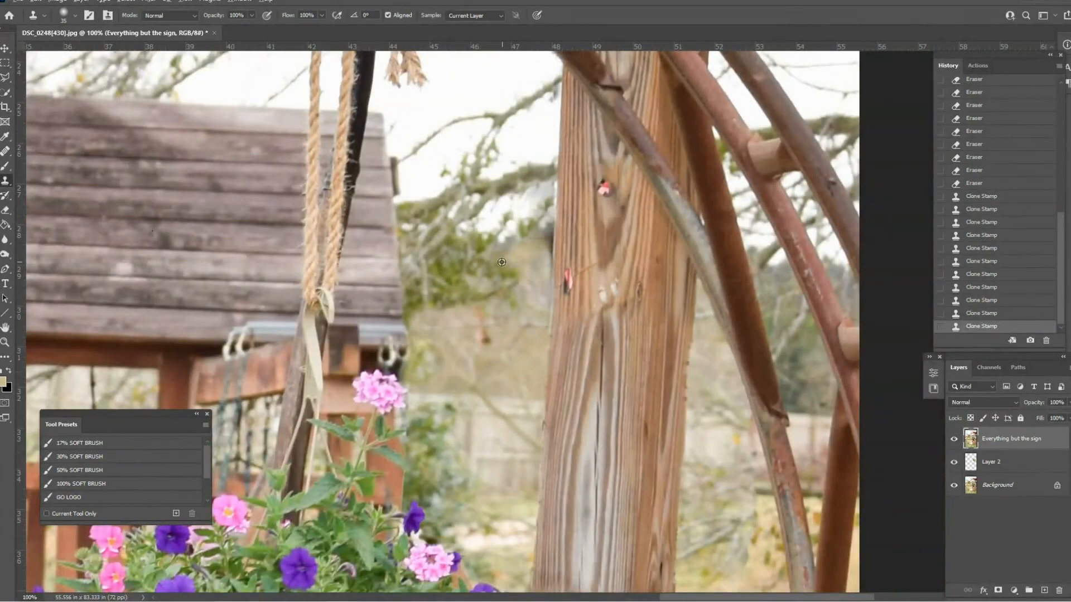
alt+click(495, 265)
mouse_move(537, 237)
mouse_down()
mouse_move(547, 183)
mouse_move(516, 218)
mouse_up()
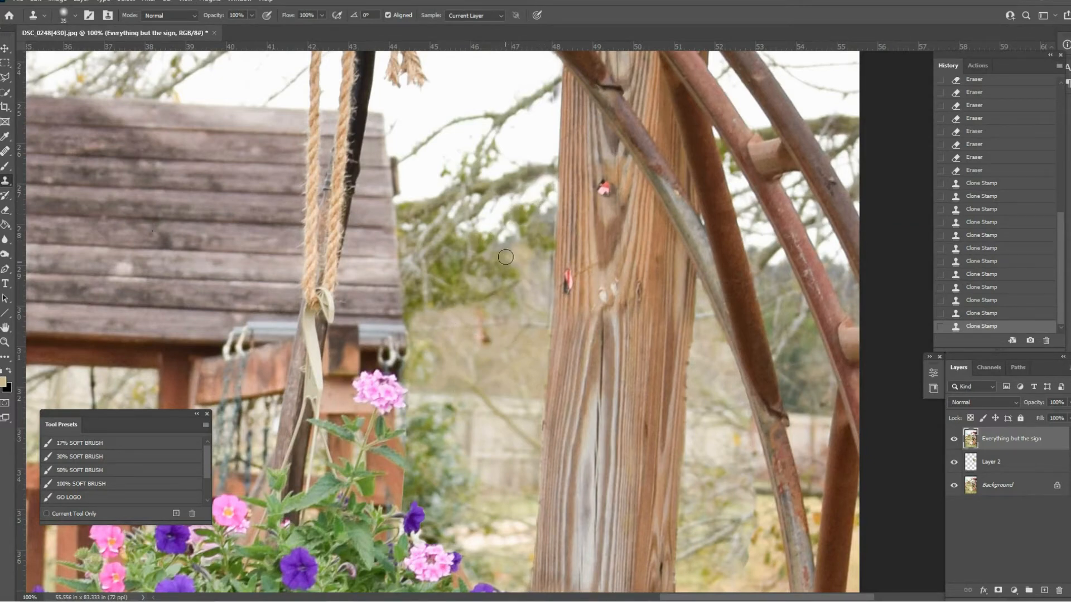
Step: Examine the retouched background around the post, hanging flowers and pipes at several magnifications
key(ctrl+minus)
key(ctrl+minus)
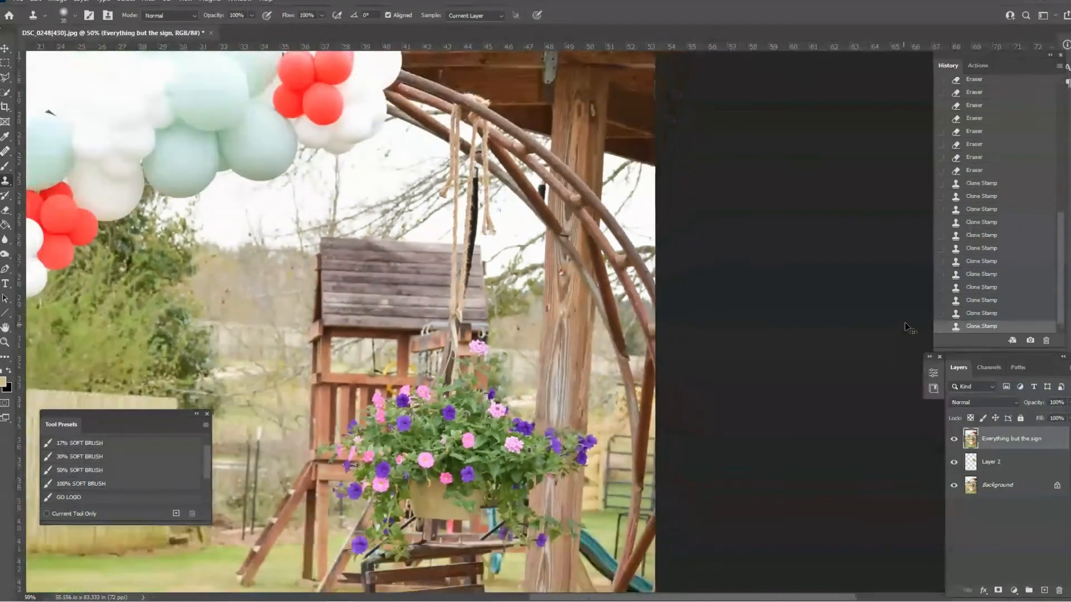
key(ctrl+minus)
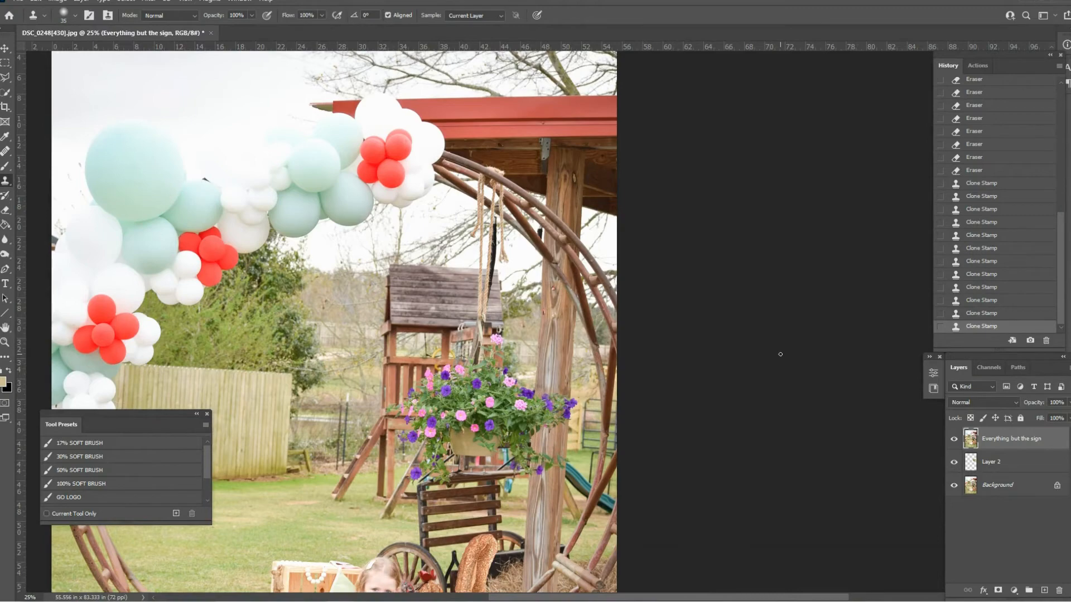
key(ctrl+plus)
drag(578, 428, 561, 342)
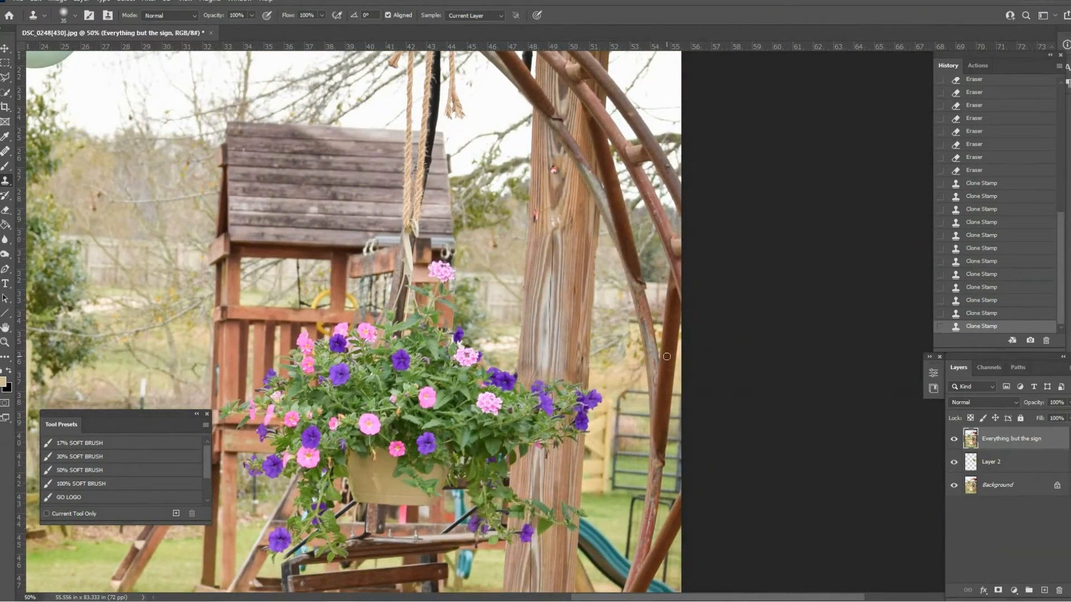
key(ctrl+plus)
key(ctrl+plus)
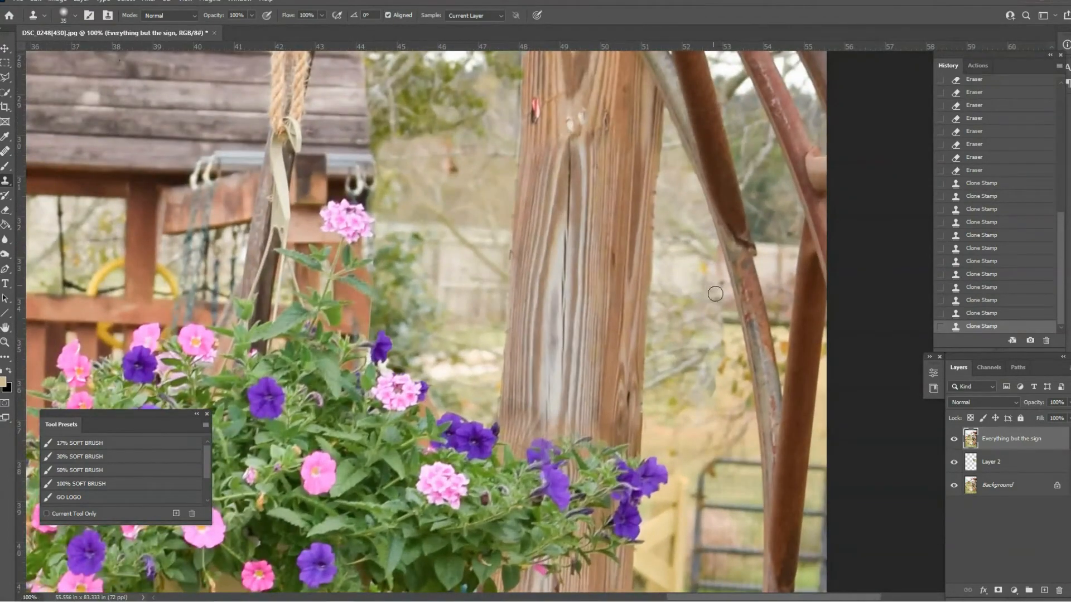
key(ctrl+minus)
key(ctrl+minus)
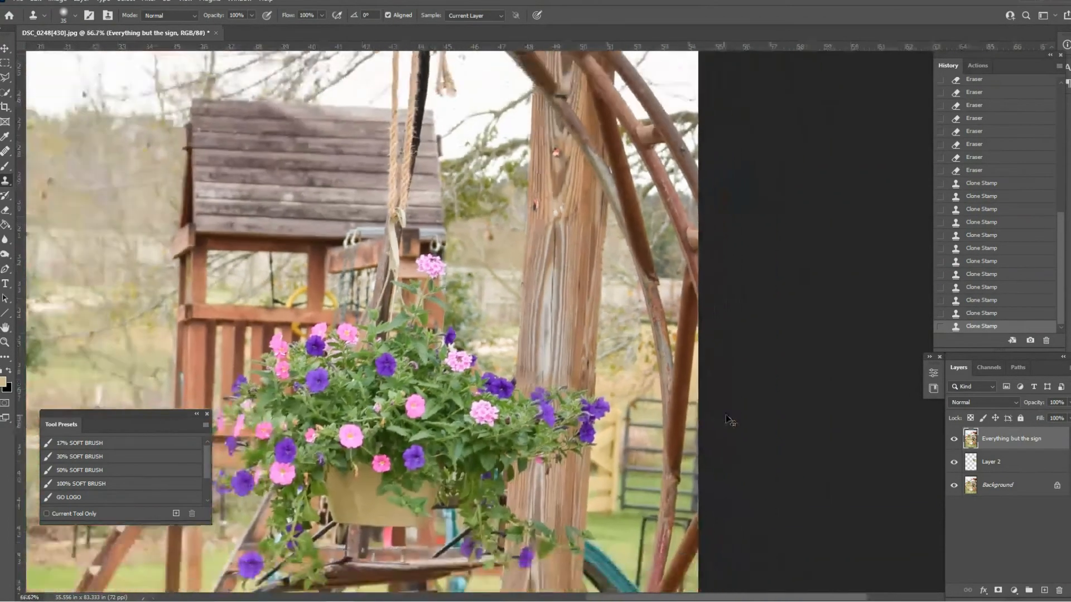
Step: Compare the image with and without the top layer and Layer 2, leave both visible, and flatten the image
click(953, 440)
click(953, 439)
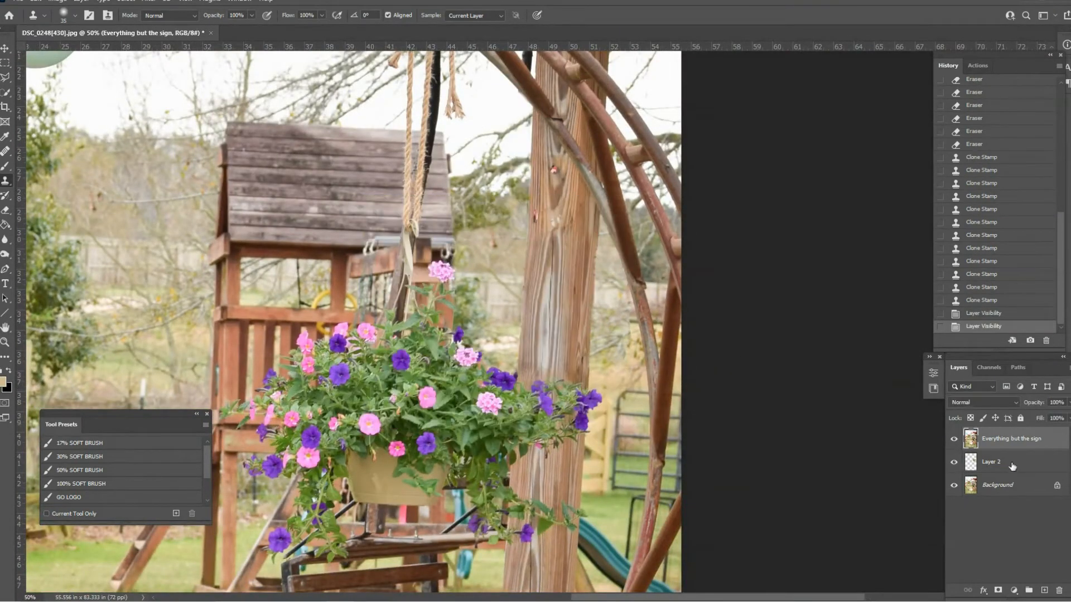
click(954, 462)
click(954, 462)
click(955, 462)
click(954, 462)
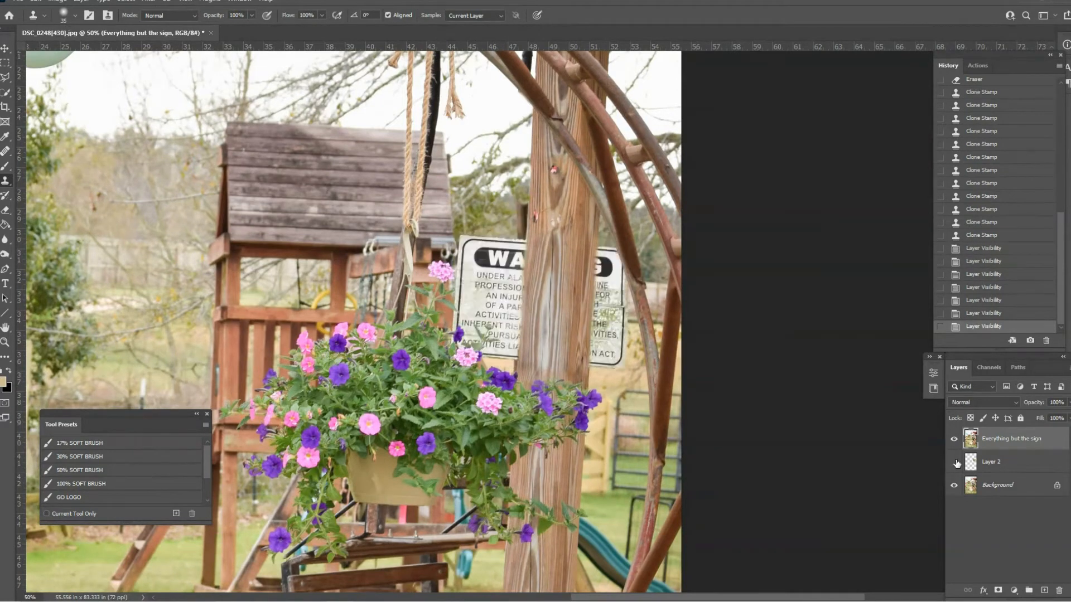
click(954, 462)
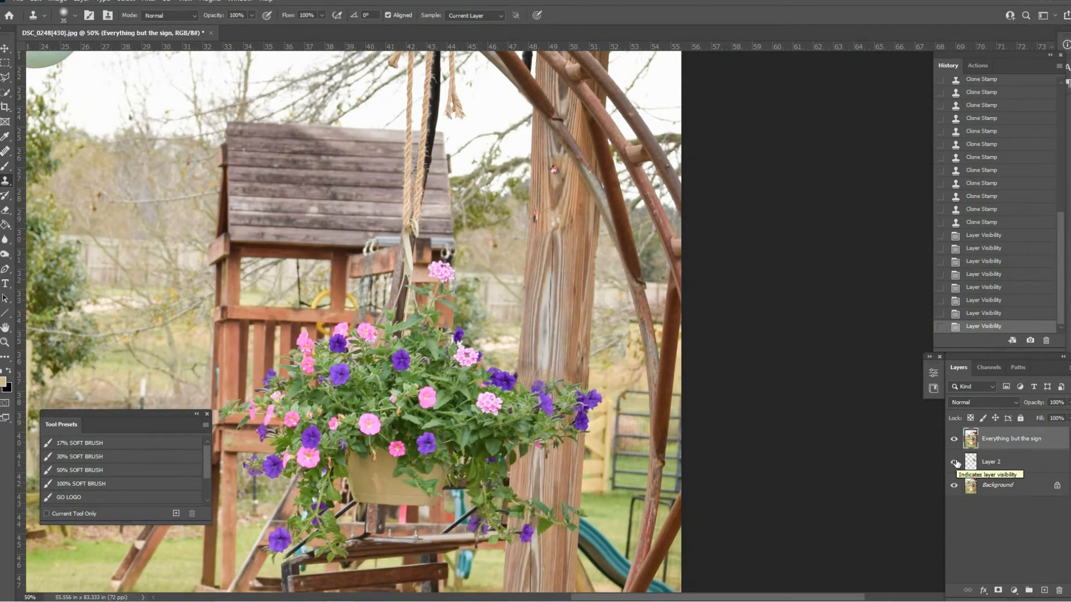
key(ctrl+shift+e)
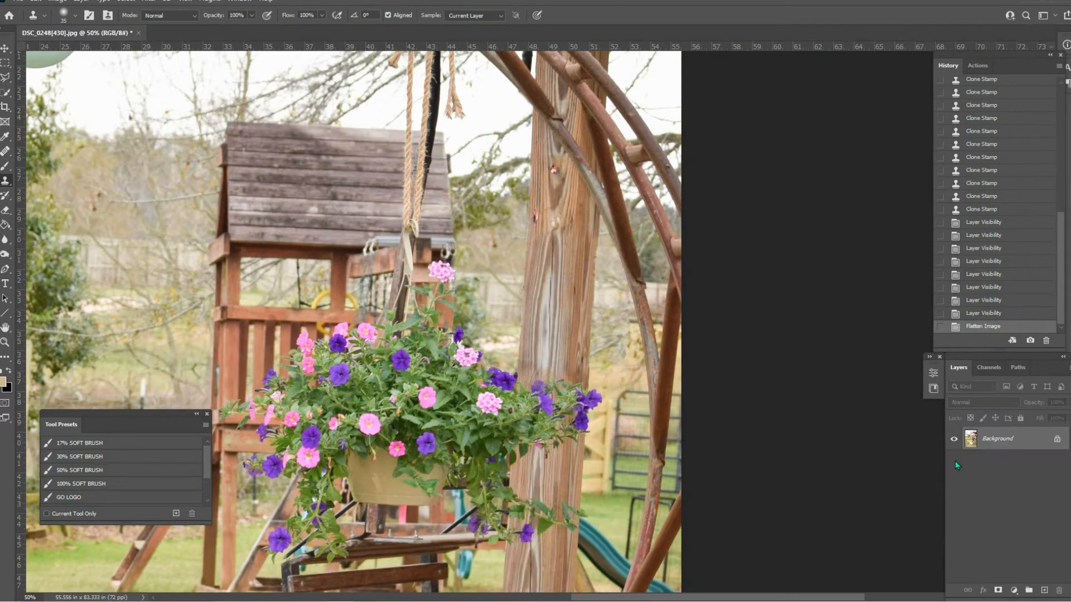
Step: Try to clone wood over the pale line along the playset board's edge beside the purple flower with the Clone Stamp at size 20
key(ctrl+plus)
key(ctrl+plus)
scroll(422, 319, up, 5)
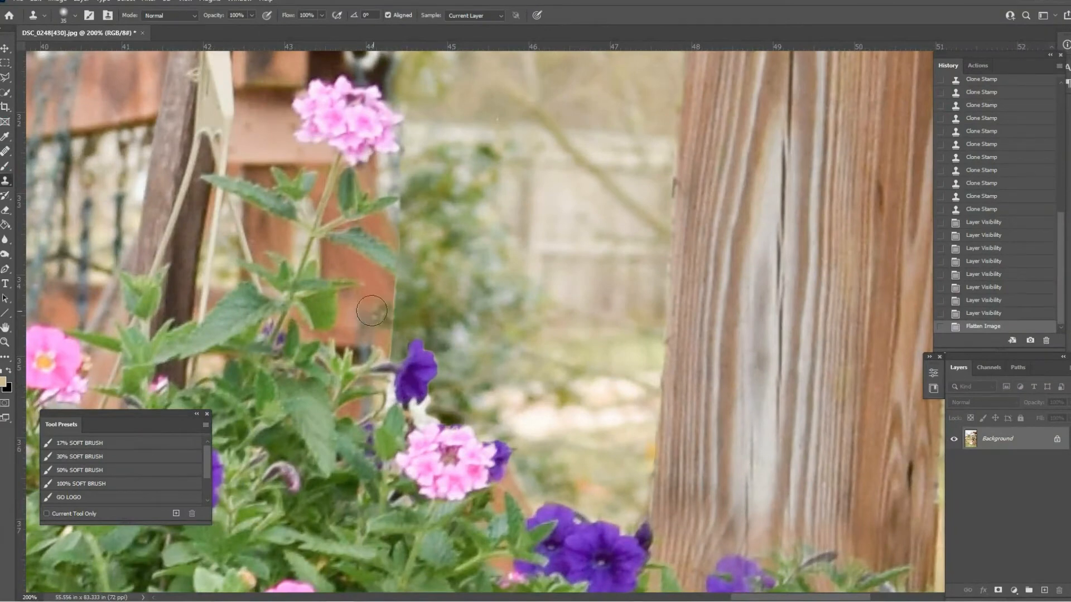
key(bracketleft)
key(bracketleft)
key(bracketleft)
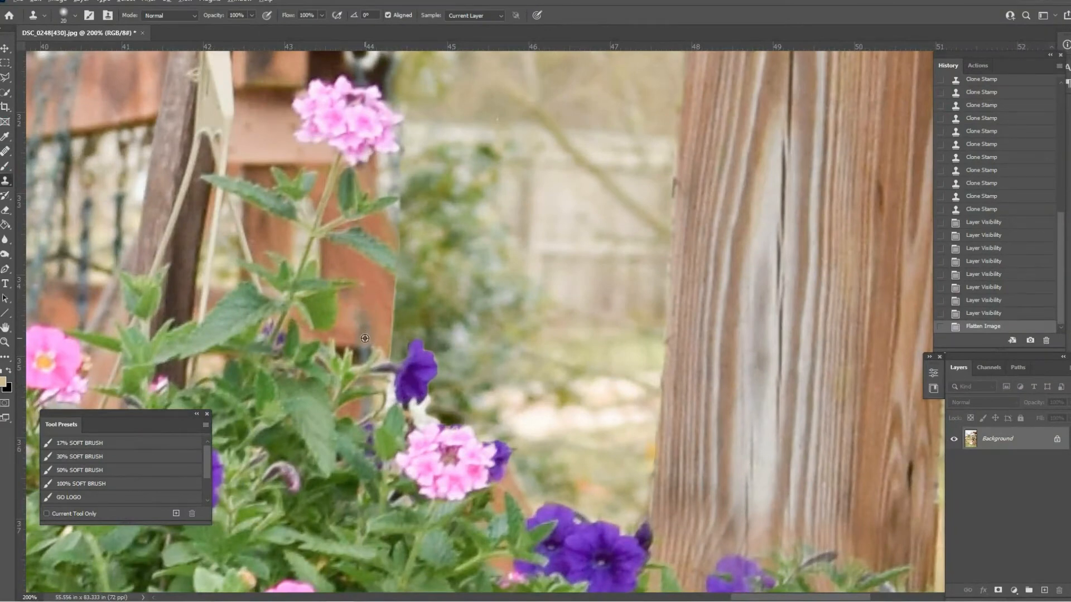
alt+click(364, 338)
drag(391, 347, 390, 301)
key(ctrl+z)
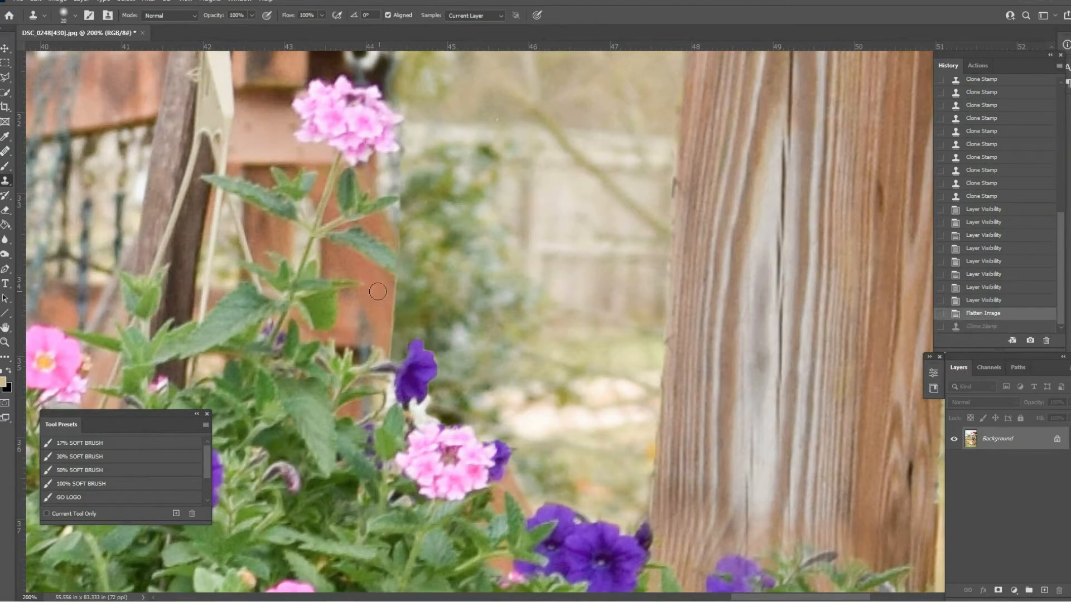
Step: Lower the Clone Stamp's opacity to 59% and clone wood over the pale line along the playset board's edge above the purple flower
click(251, 16)
alt+click(367, 277)
mouse_move(391, 299)
mouse_down()
mouse_move(379, 329)
mouse_move(390, 351)
mouse_move(397, 265)
mouse_up()
click(388, 348)
alt+click(383, 304)
alt+click(373, 252)
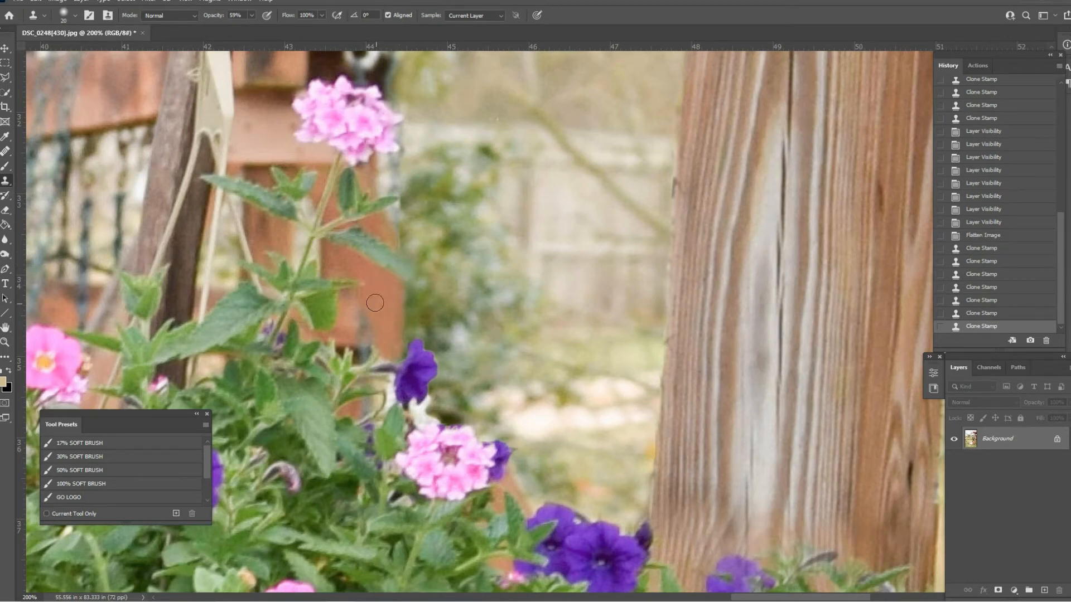
Step: Clone clean wood over the remaining pale marks on the playset board above the purple flower with the Clone Stamp at size 20
click(366, 322)
click(370, 332)
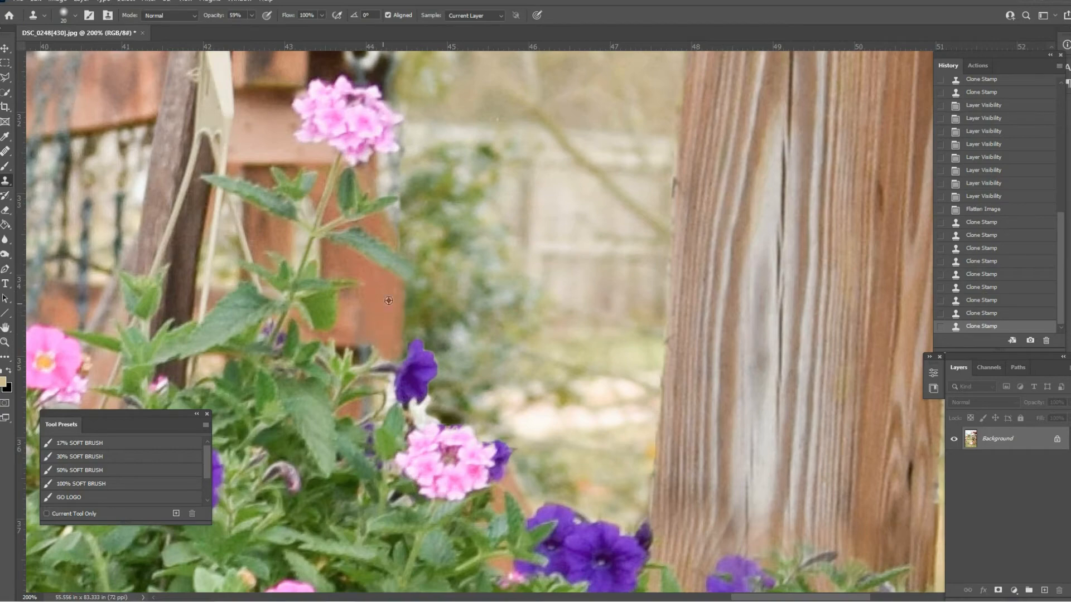
click(394, 293)
alt+click(380, 318)
drag(372, 335, 365, 323)
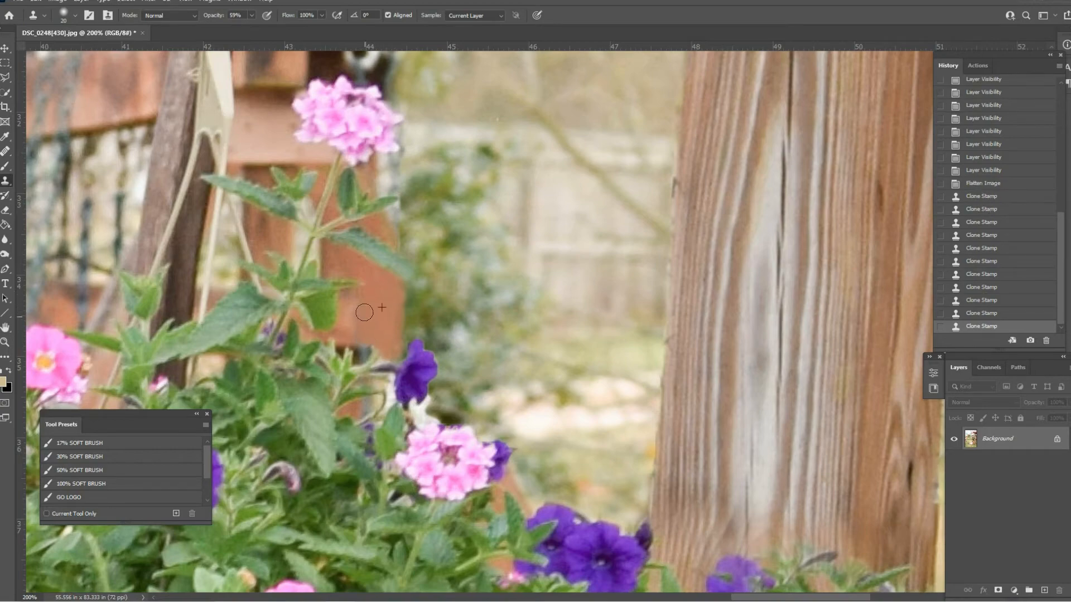
click(364, 312)
key(ctrl+minus)
key(ctrl+minus)
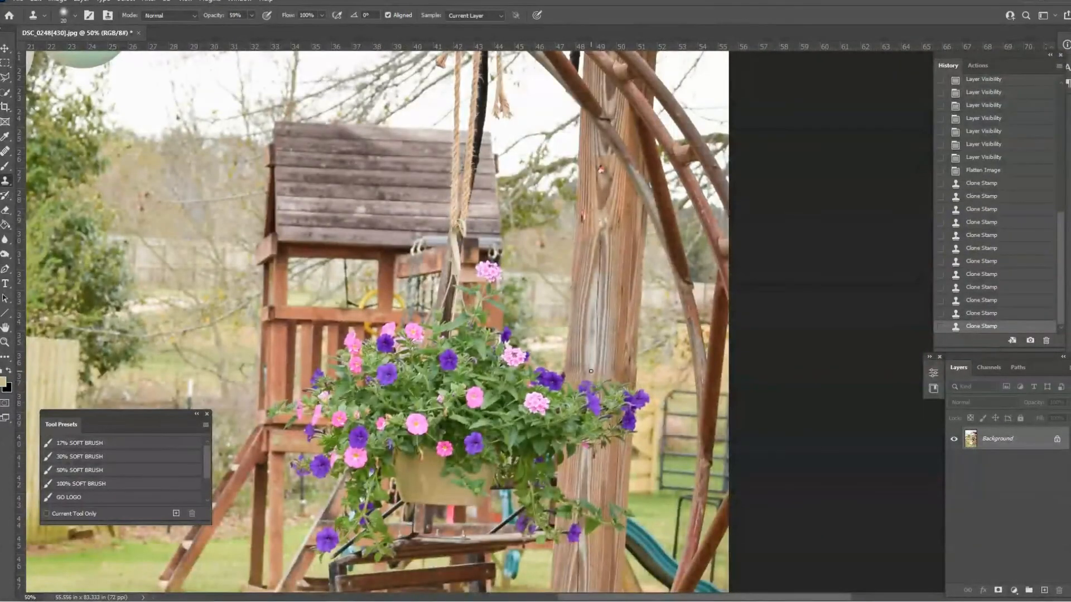
Step: Clone the green foliage along the playset board's outer edge with the Clone Stamp at size 25, and undo the last stroke
key(ctrl+plus)
key(ctrl+plus)
key(bracketright)
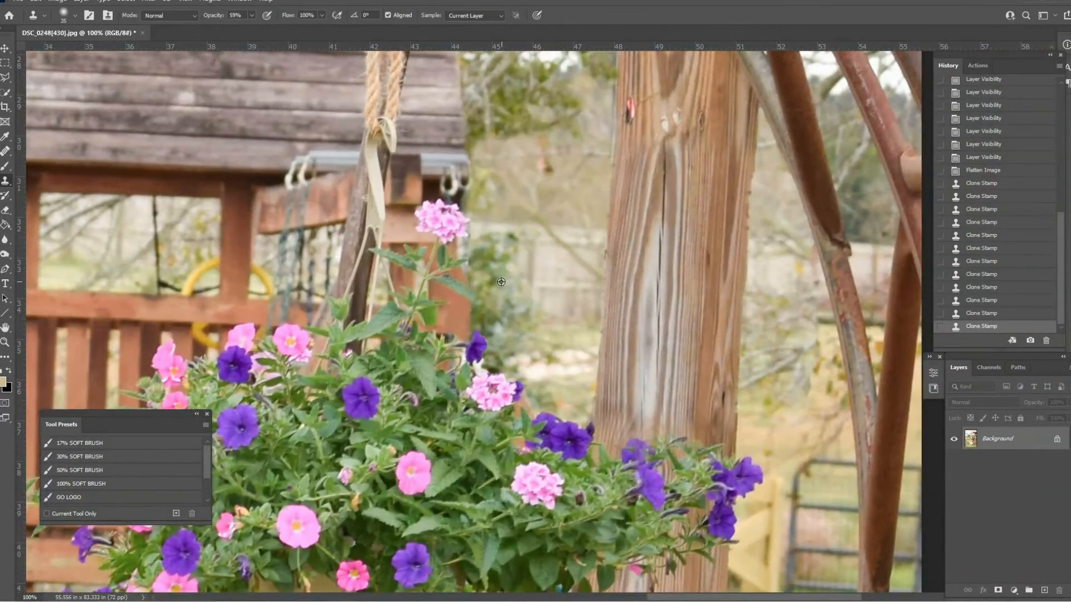
click(466, 279)
alt+click(494, 320)
click(469, 318)
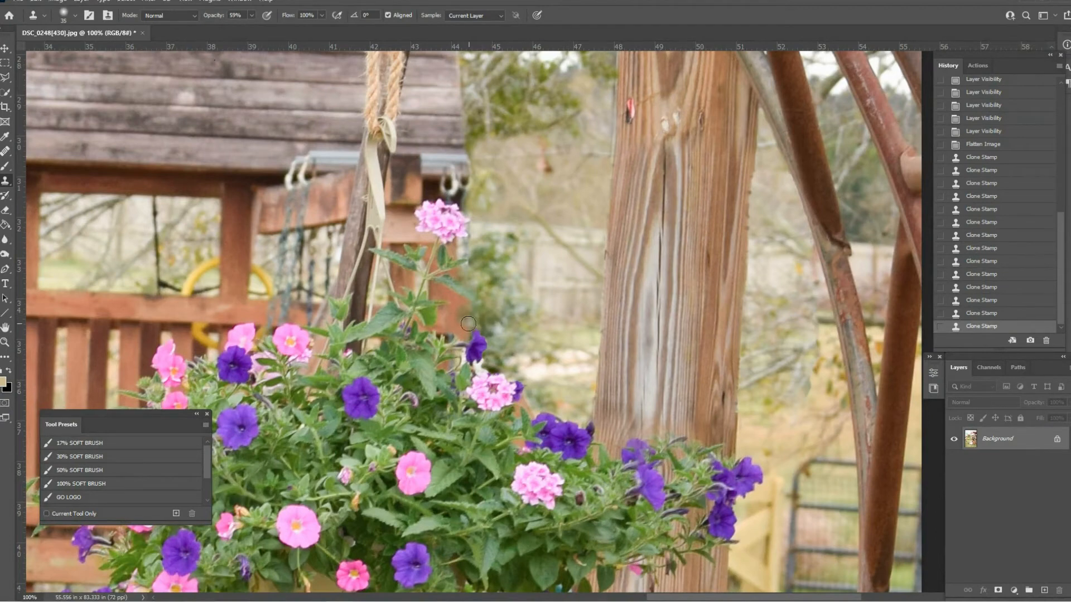
click(493, 324)
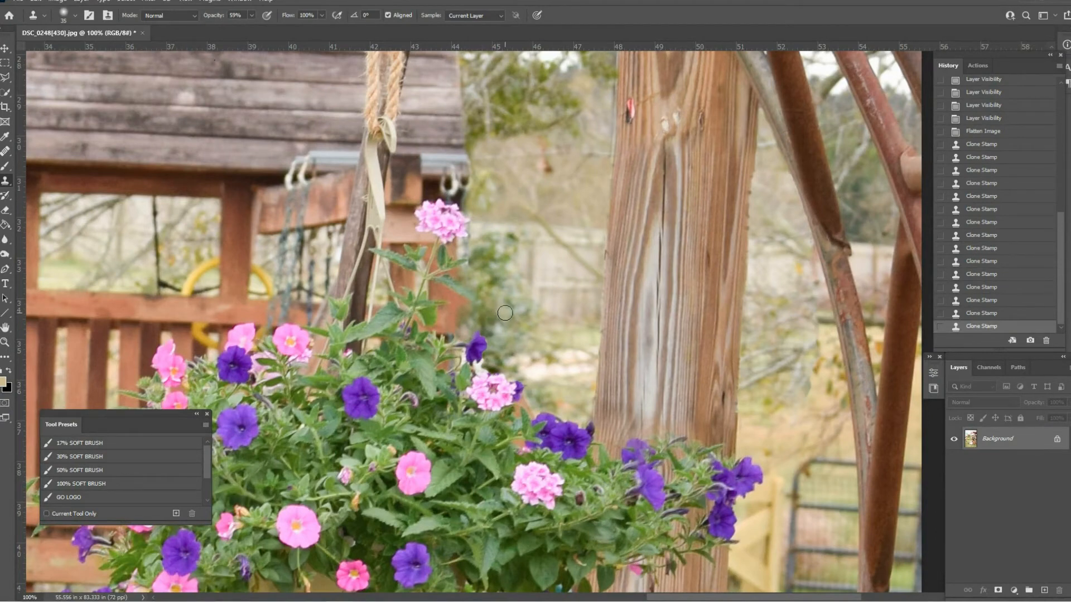
click(467, 308)
key(ctrl+z)
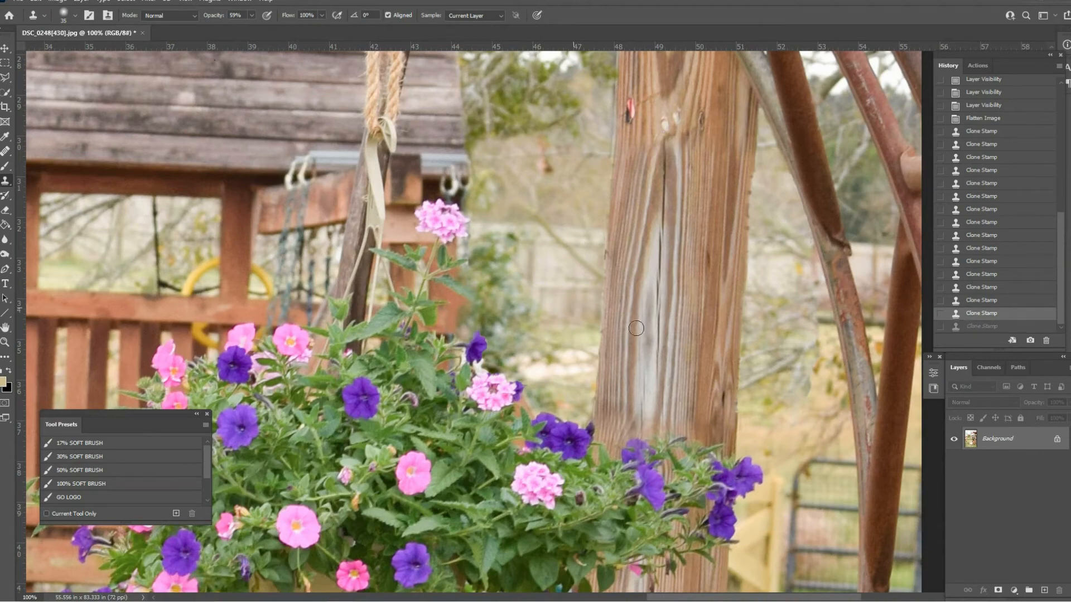
Step: Clone the dark branch across the gap from the curved pipe toward the wooden post with the Clone Stamp at size 25
scroll(635, 328, right, 5)
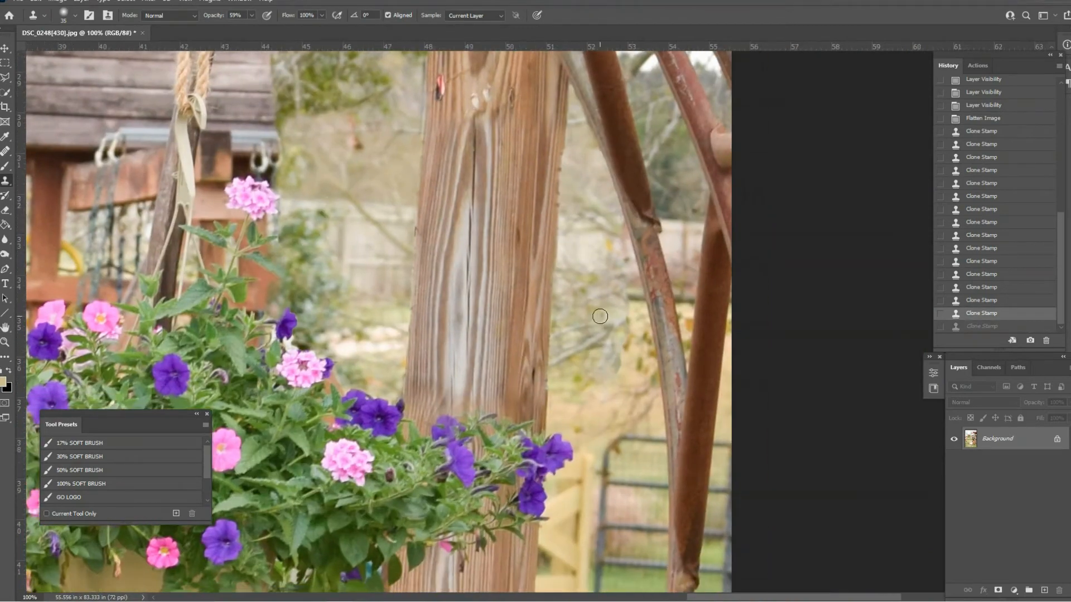
key(bracketleft)
click(626, 297)
click(628, 298)
click(637, 302)
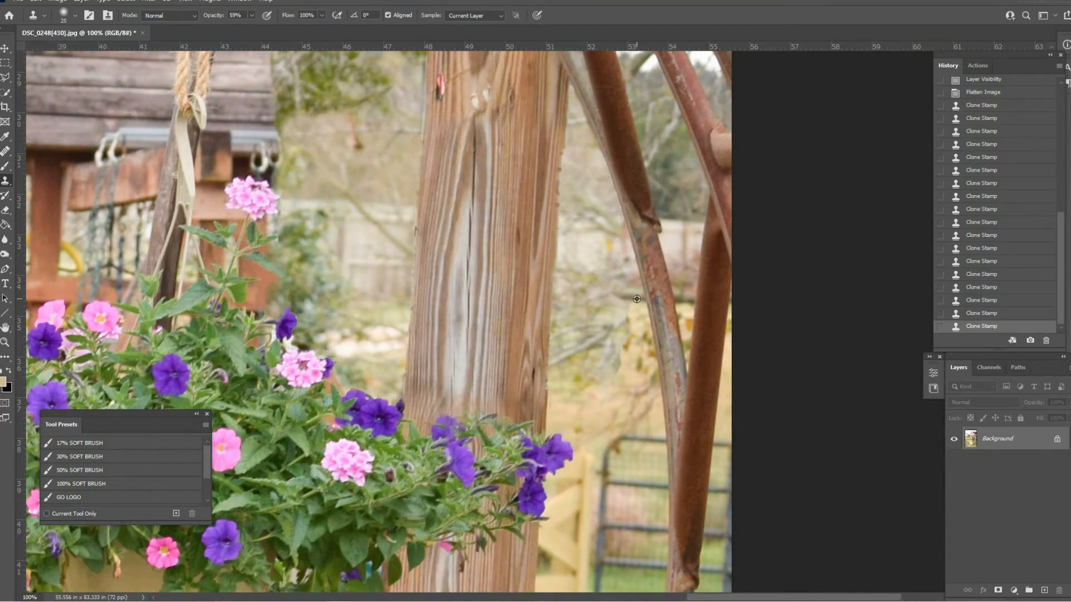
click(619, 298)
click(612, 298)
Step: Clone tan field texture over the pale twigs between post and curved pipe at size 35, and touch up the background at the metal gate
key(bracketright)
key(bracketright)
mouse_move(564, 362)
mouse_down()
mouse_move(607, 331)
mouse_move(584, 326)
mouse_move(563, 340)
mouse_move(601, 336)
mouse_up()
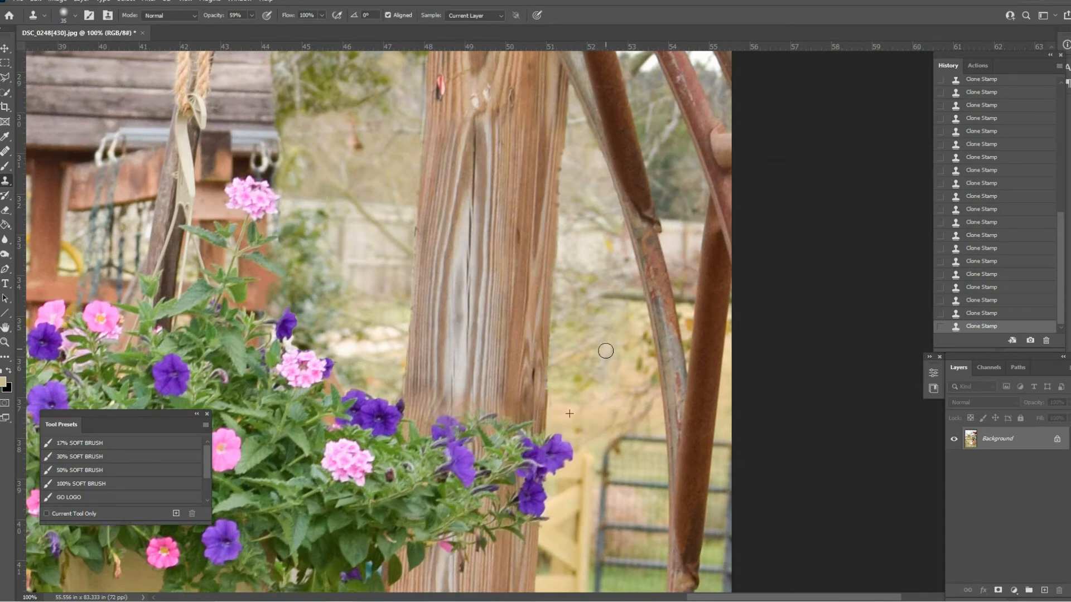
drag(605, 350, 626, 348)
alt+click(643, 405)
drag(624, 469, 617, 481)
scroll(700, 325, down, 3)
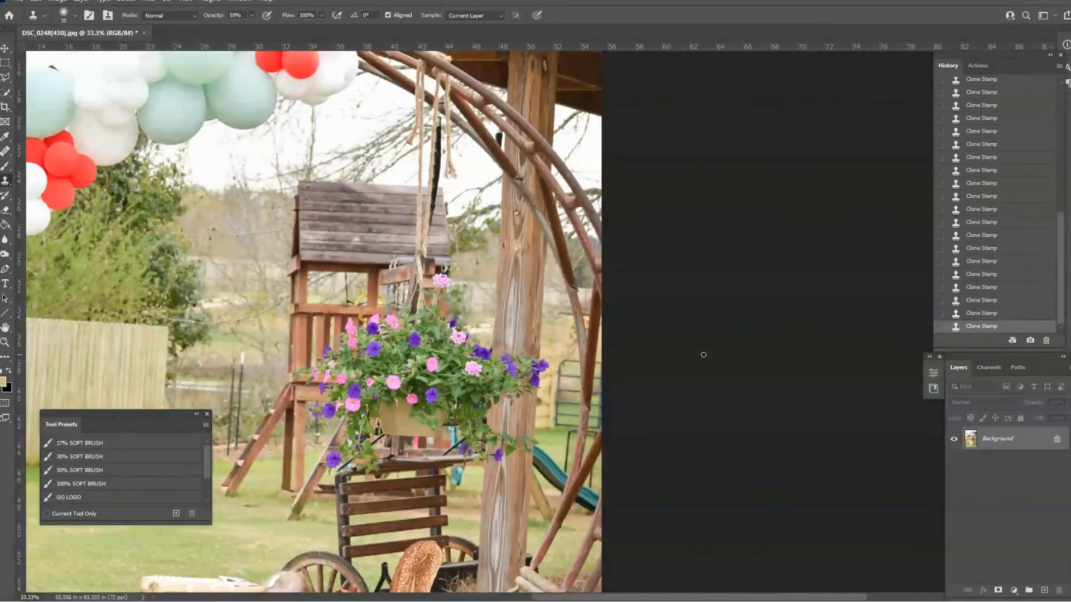
scroll(704, 355, up, 5)
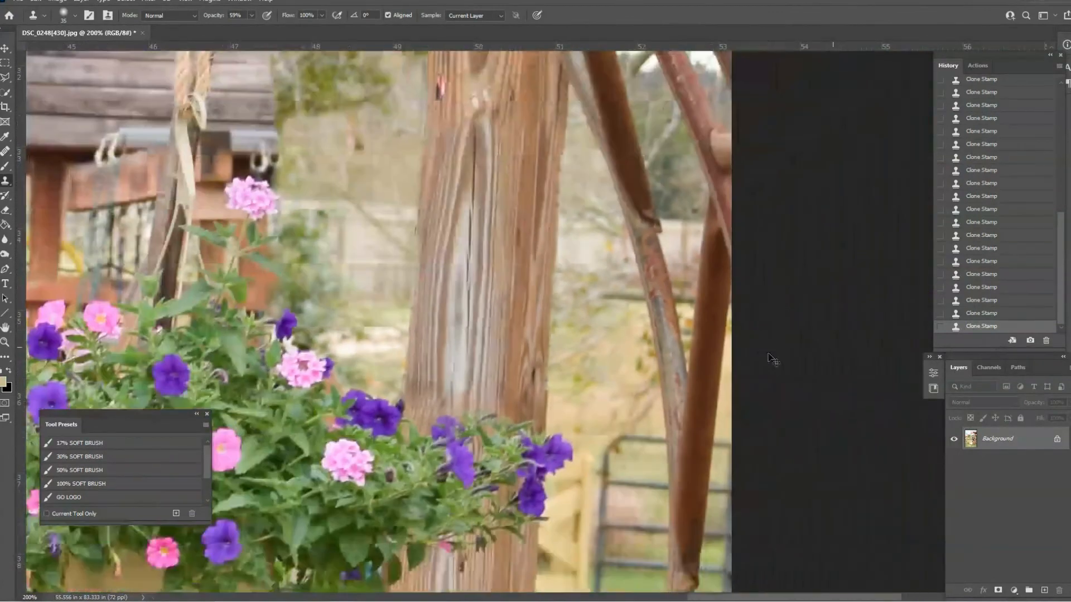
Step: Sample the tan field colour beside the curved pipe and recolour the background next to the post with the Color Replacement Tool
key(i)
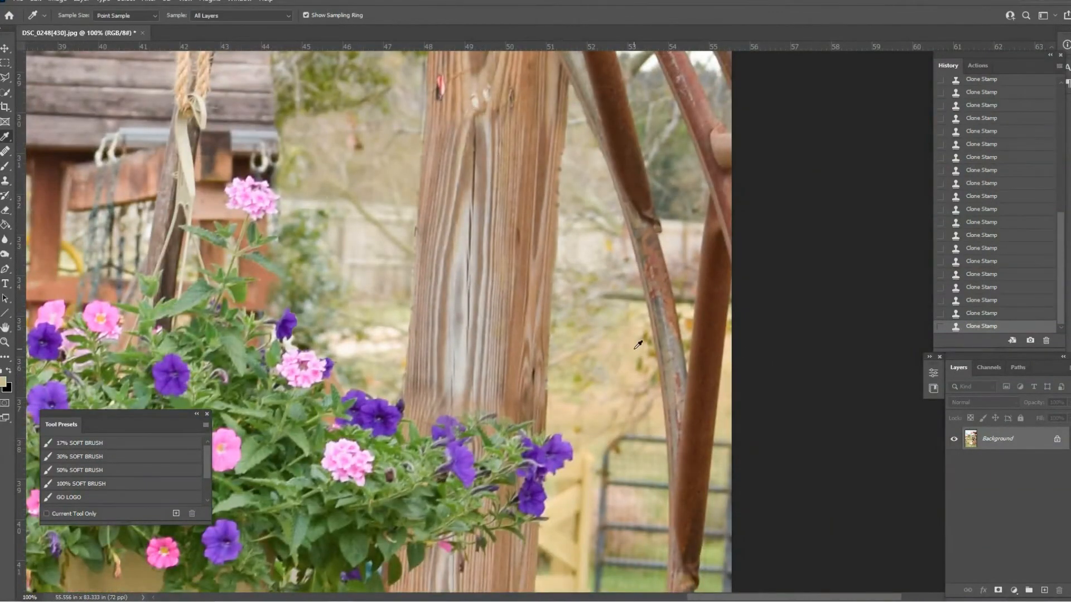
click(637, 345)
click(624, 344)
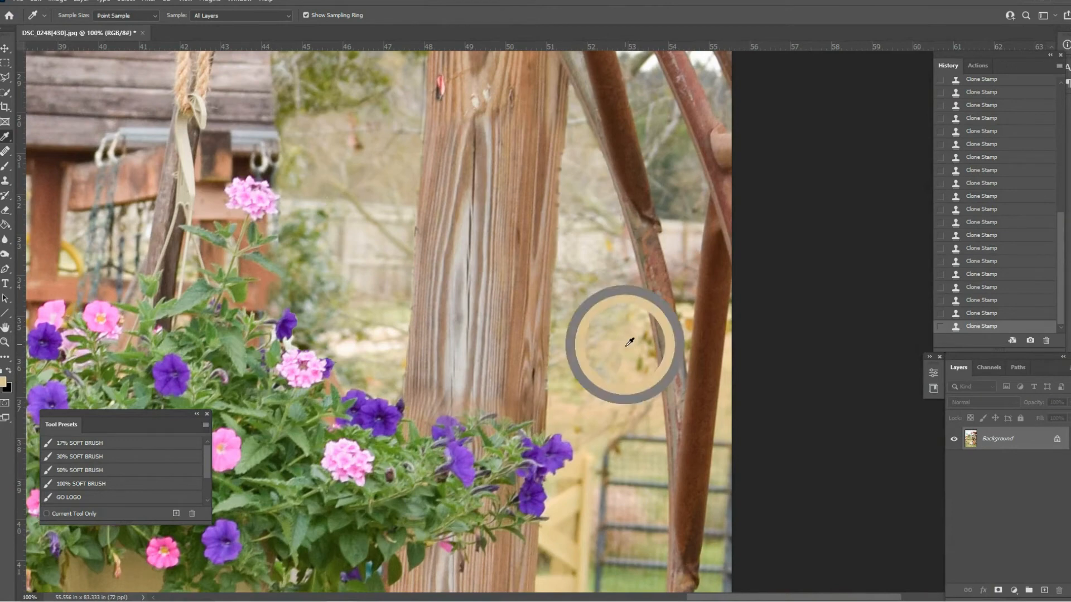
click(7, 197)
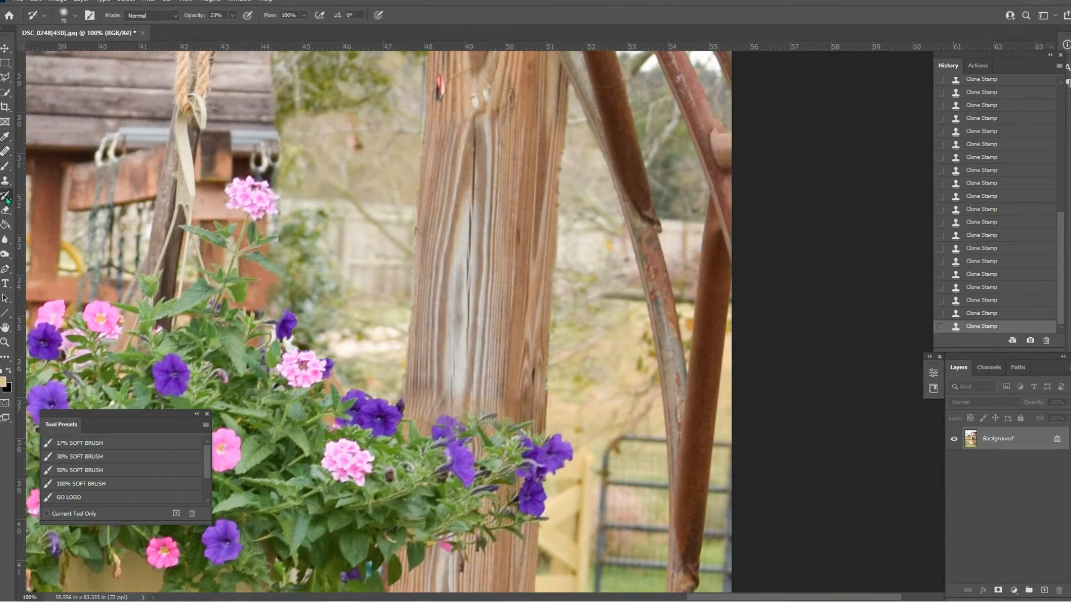
click(5, 166)
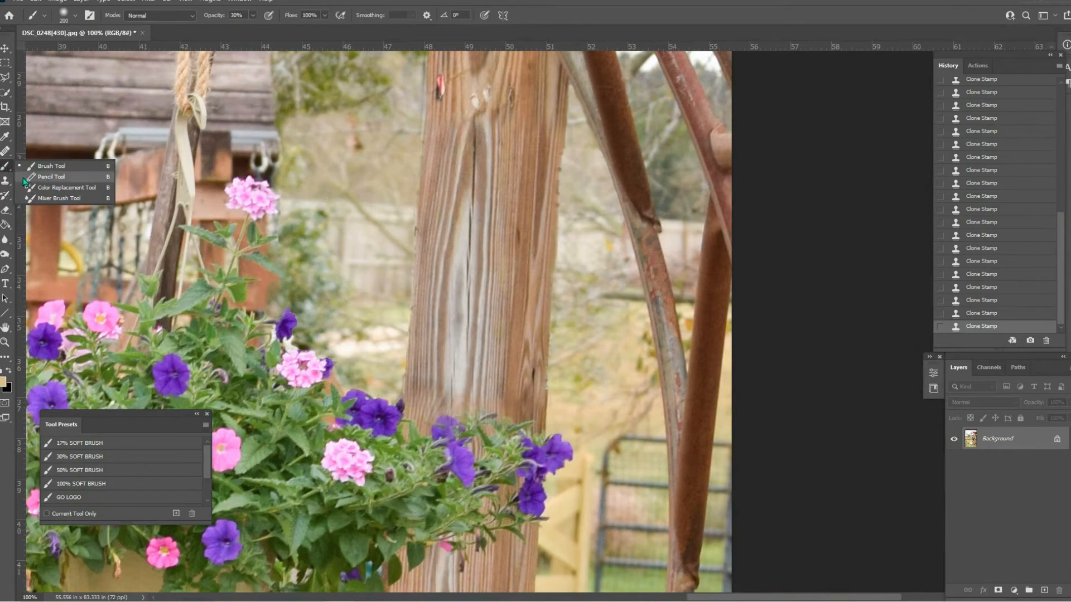
click(70, 187)
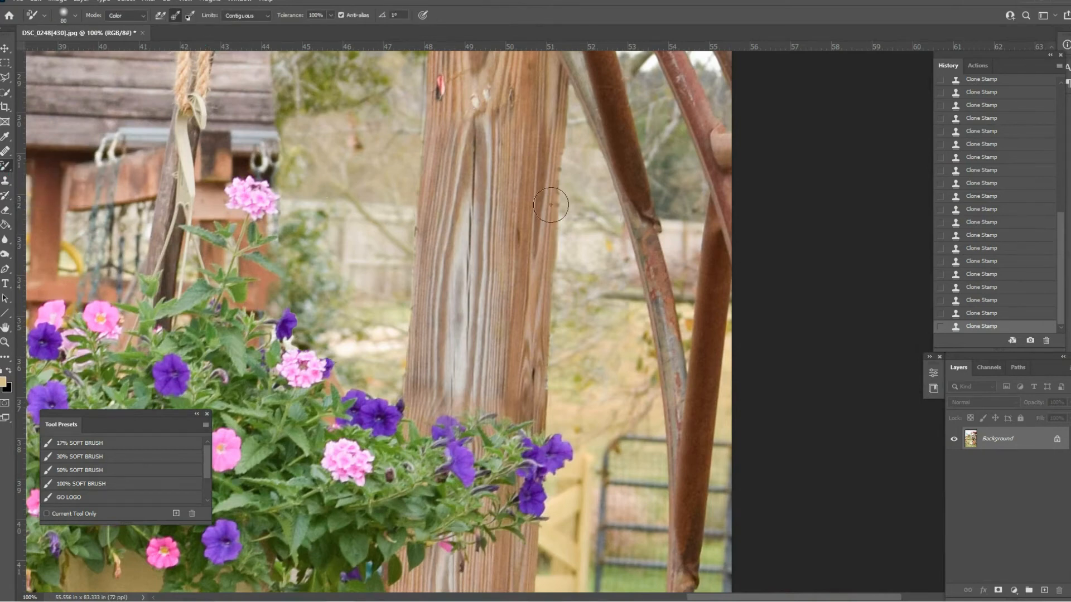
mouse_move(570, 354)
mouse_down()
mouse_move(602, 332)
mouse_move(569, 352)
mouse_up()
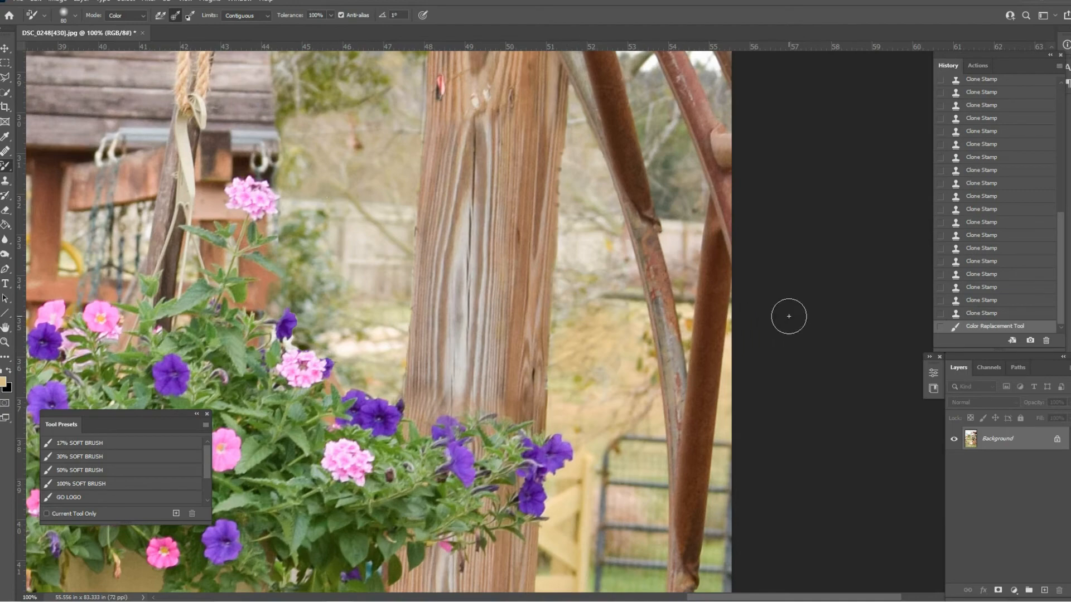
key(ctrl+minus)
key(ctrl+minus)
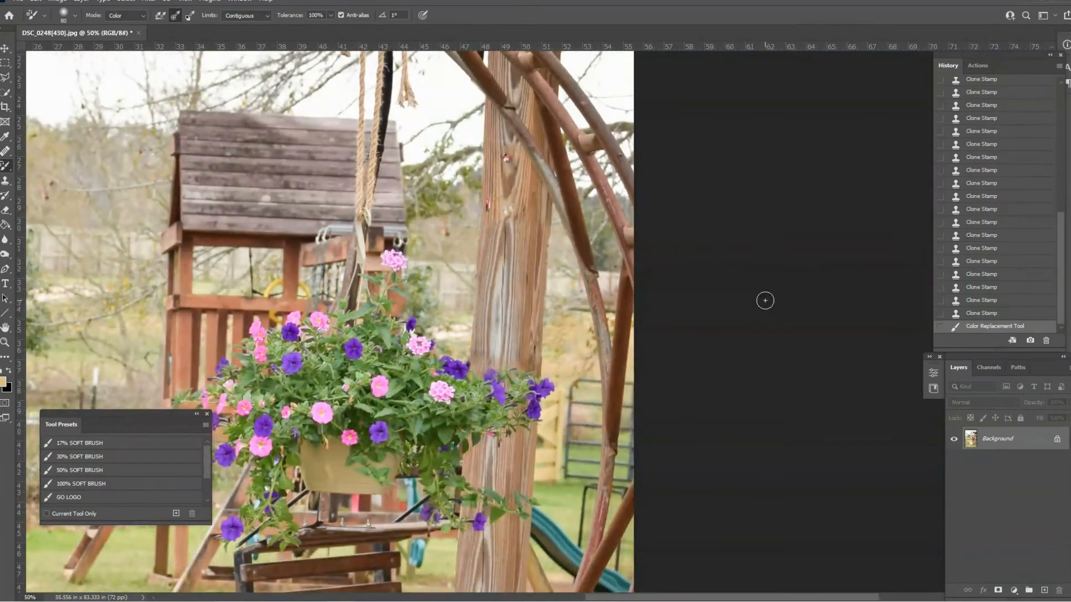
key(ctrl+plus)
key(ctrl+plus)
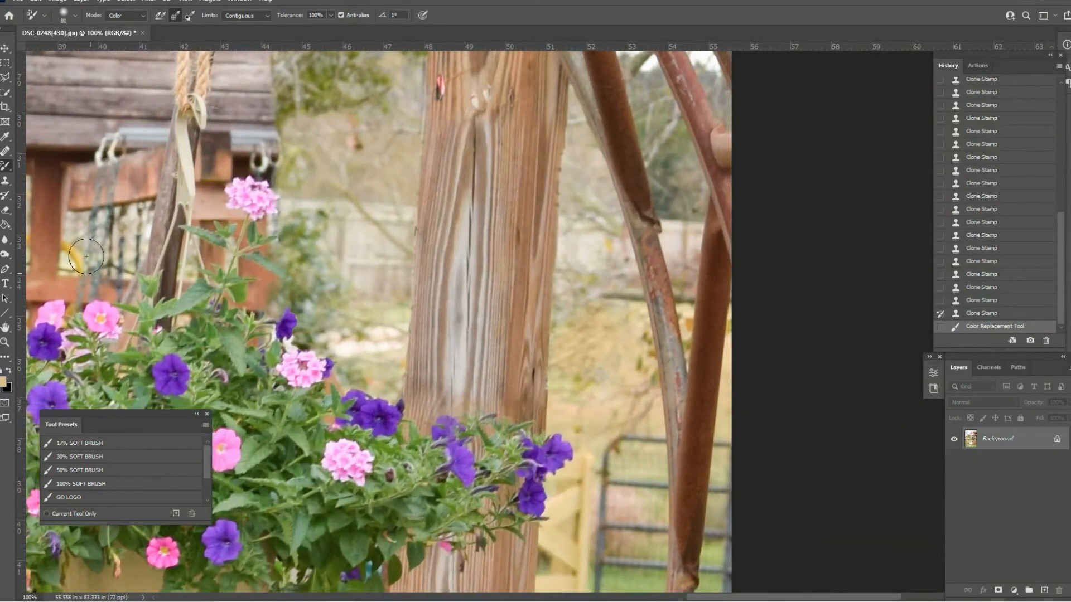
Step: Partially restore the background between post and curved pipe from the preceding history state with the History Brush at size 125 and 23% opacity
click(6, 195)
key(bracketright)
key(bracketright)
key(bracketright)
key(bracketright)
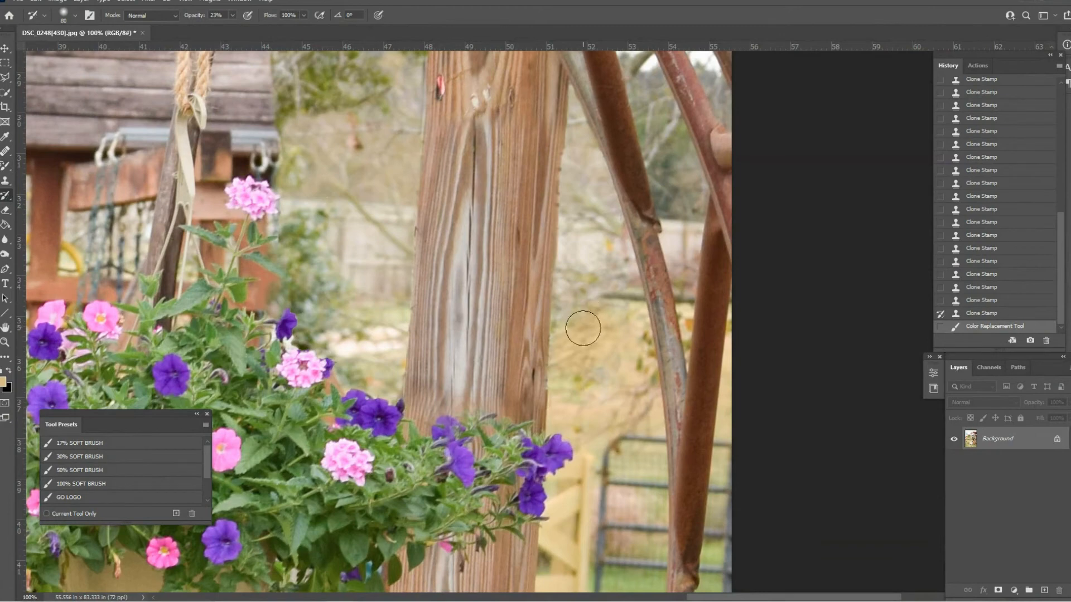
click(607, 347)
mouse_move(571, 369)
mouse_down()
mouse_move(584, 357)
mouse_move(584, 442)
mouse_move(612, 476)
mouse_up()
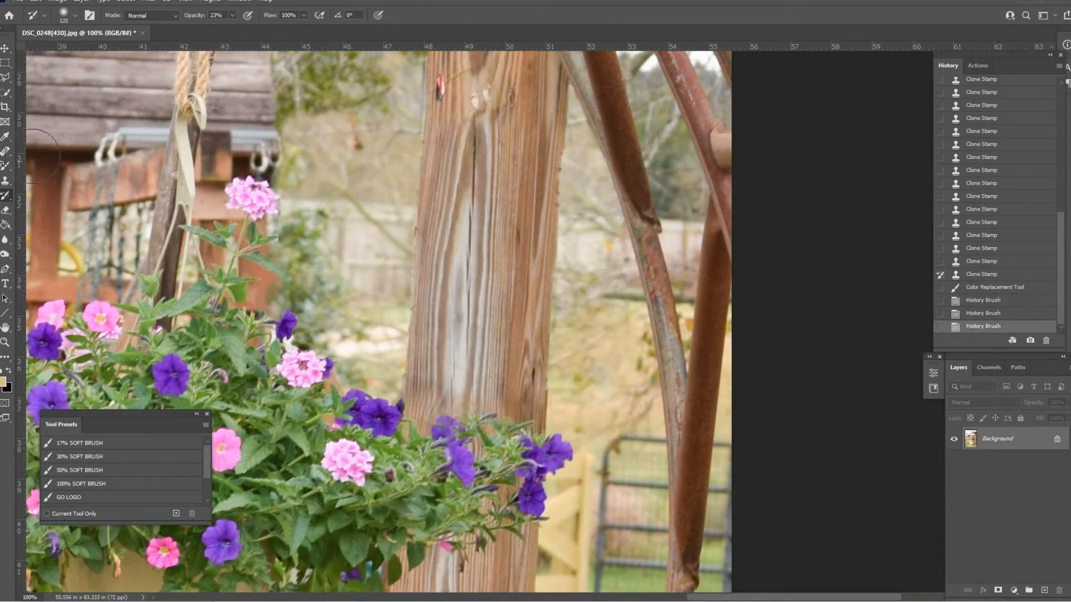
Step: Try to heal the spot in the tan field beside the curved pipe with the Healing Brush at size 20
click(5, 150)
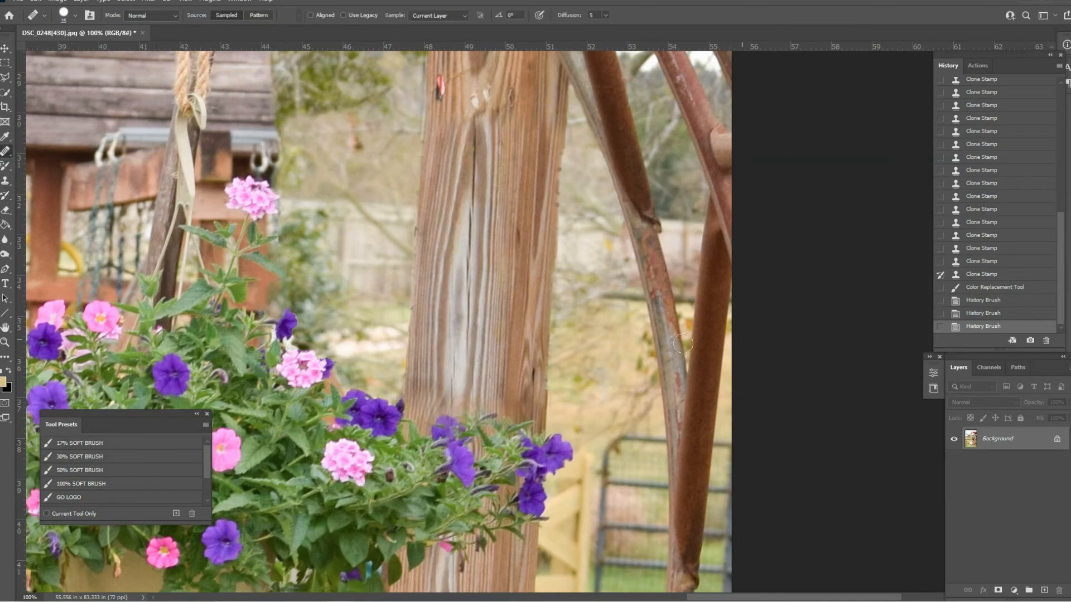
key(ctrl+plus)
key([)
key([)
key([)
drag(708, 417, 708, 395)
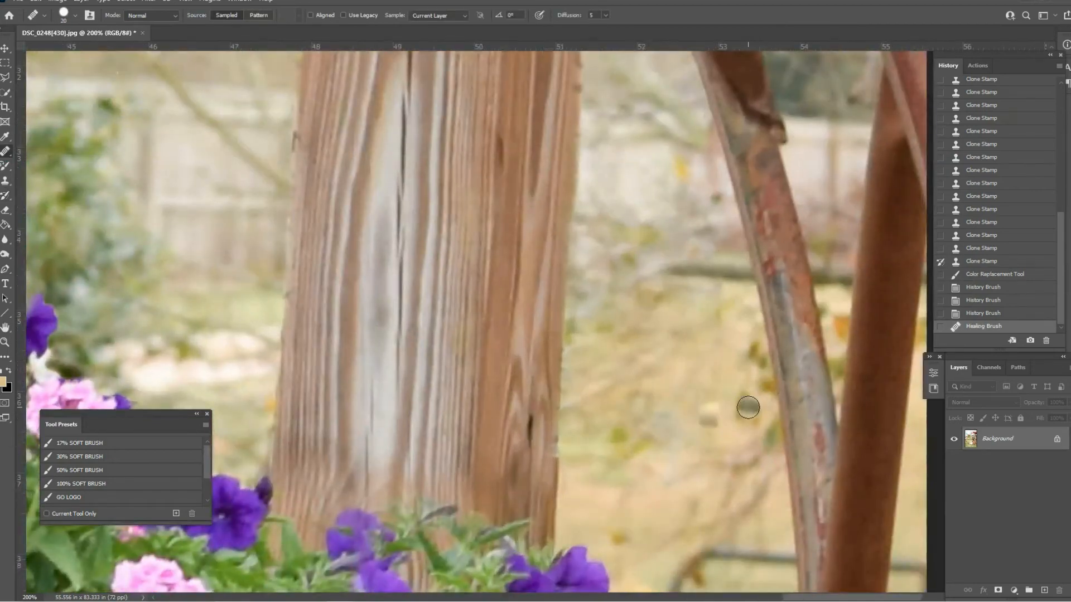
key(ctrl+z)
Step: Heal the blotches in the tan field between post and curved pipe with the Spot Healing Brush at size 20, using Proximity Match
right_click(5, 151)
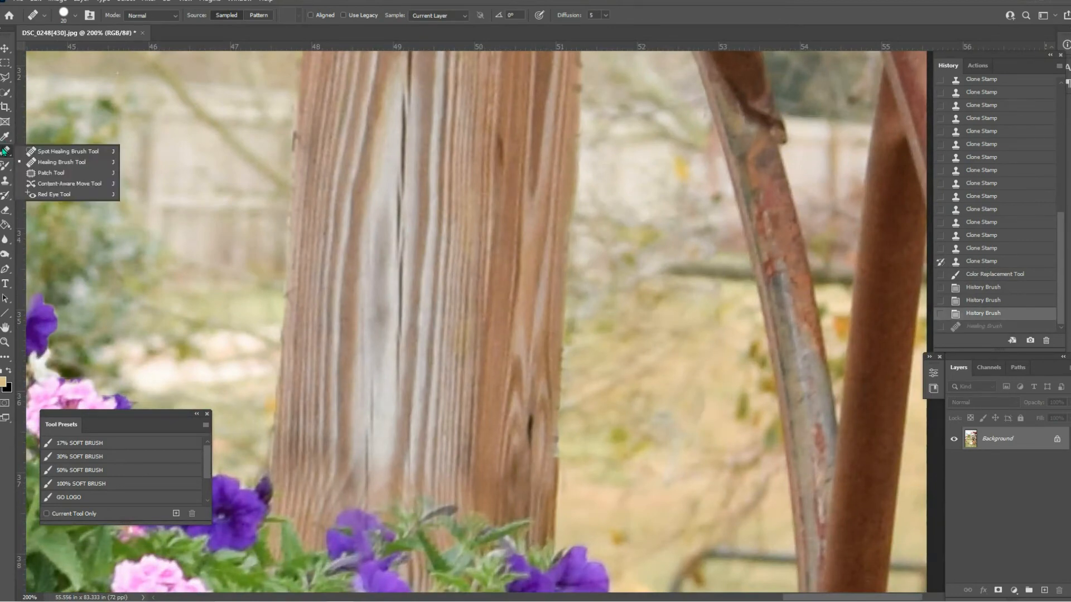
click(49, 153)
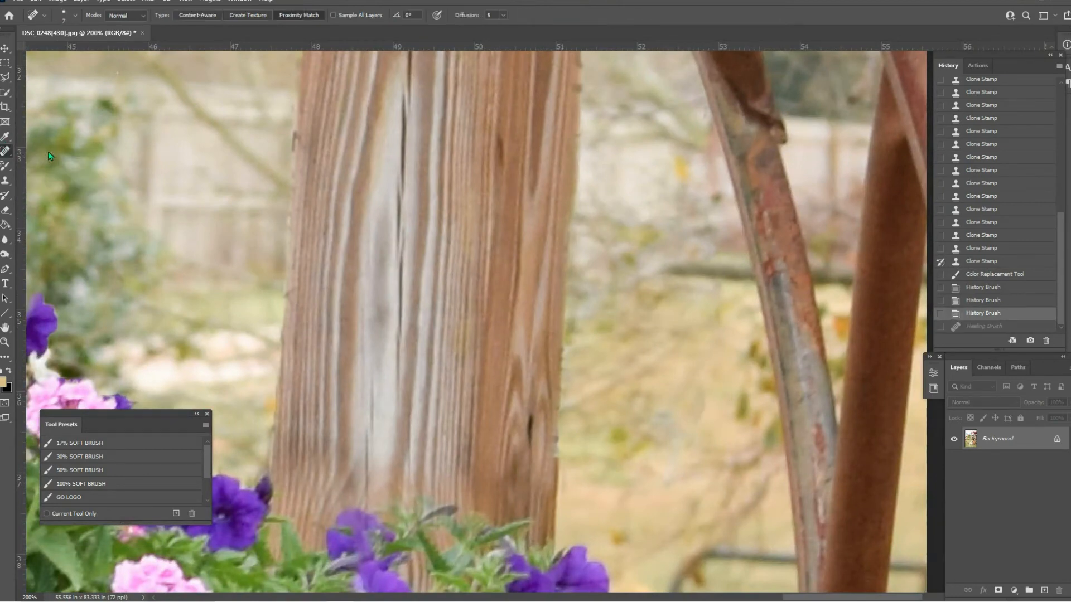
mouse_move(704, 392)
mouse_down()
mouse_move(692, 422)
mouse_move(678, 413)
mouse_up()
click(584, 398)
drag(637, 378, 671, 359)
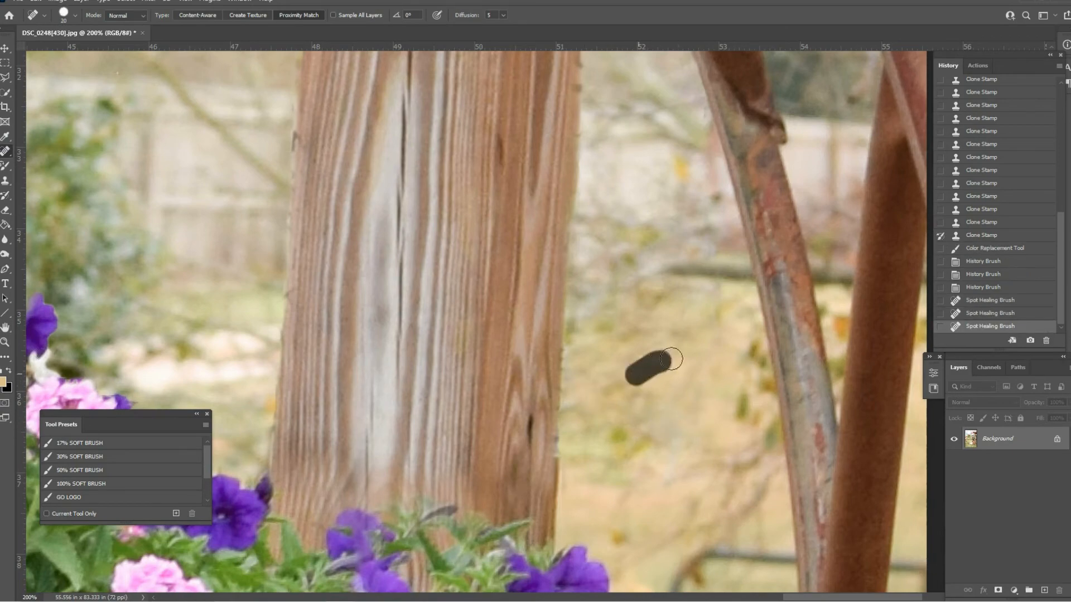
click(685, 348)
Step: Examine the retouched background around the post, flowers and pipes at several magnifications
key(ctrl+minus)
key(ctrl+minus)
key(ctrl+minus)
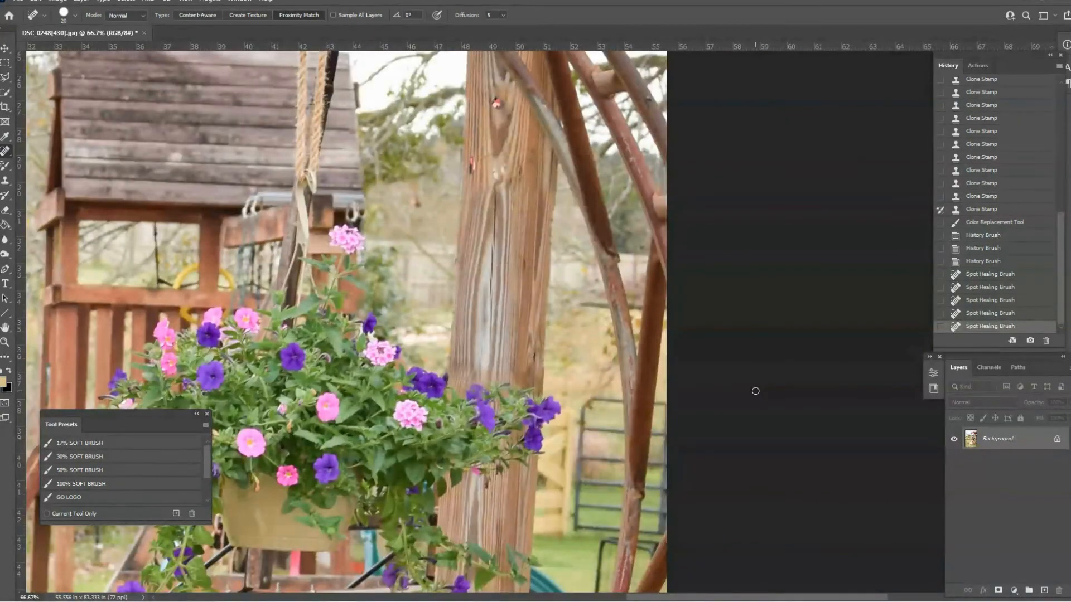
key(ctrl+minus)
key(ctrl+minus)
key(ctrl+minus)
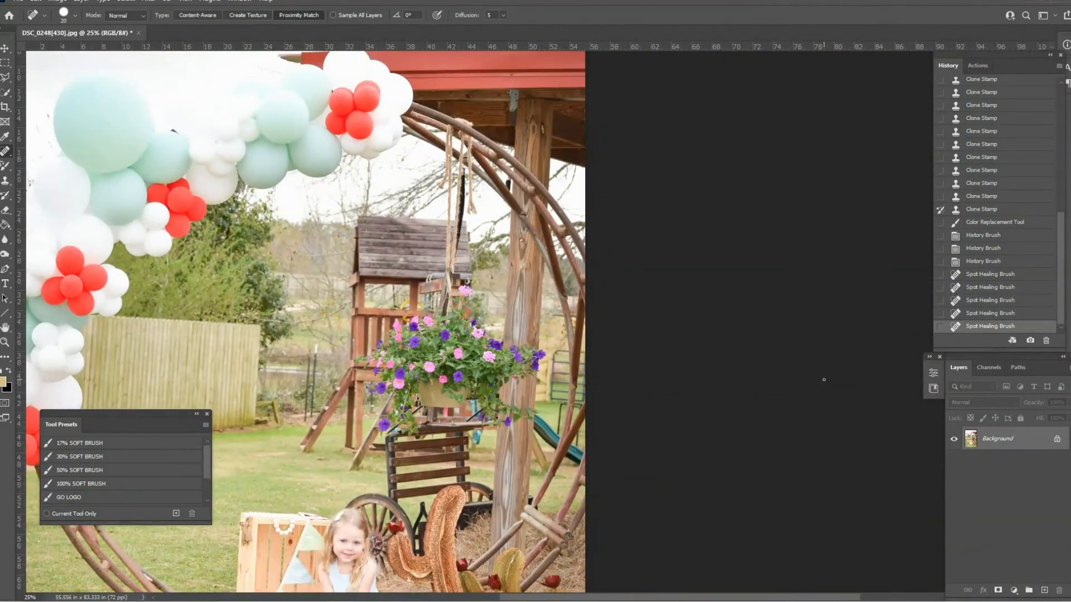
key(ctrl+plus)
key(ctrl+plus)
key(ctrl+plus)
key(ctrl+plus)
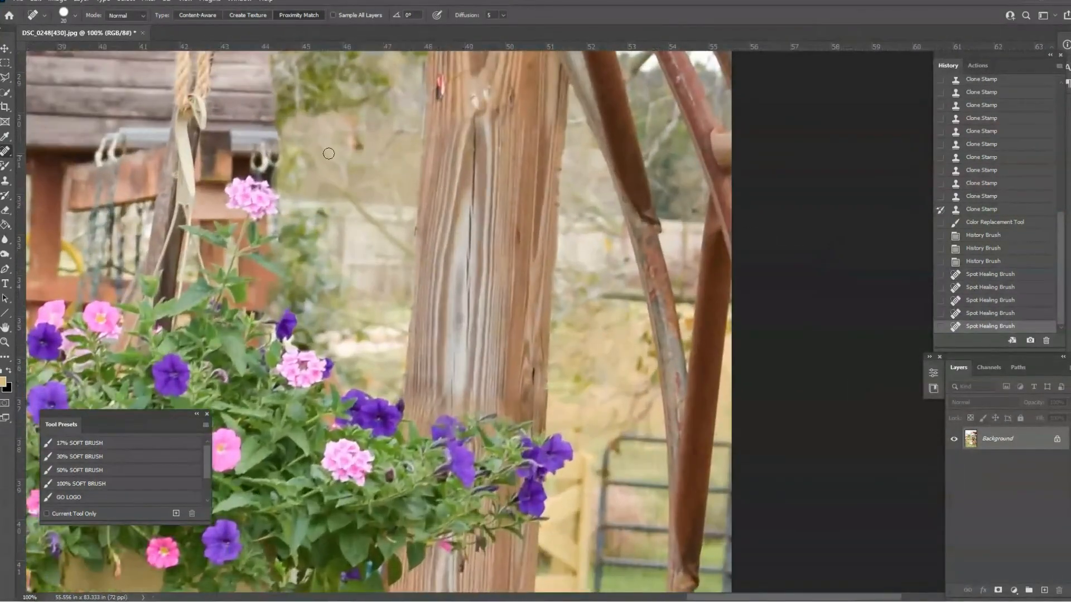
Step: Even out the tan field between the post and curved pipe with the Clone Stamp at size 30 and 59% opacity
key(s)
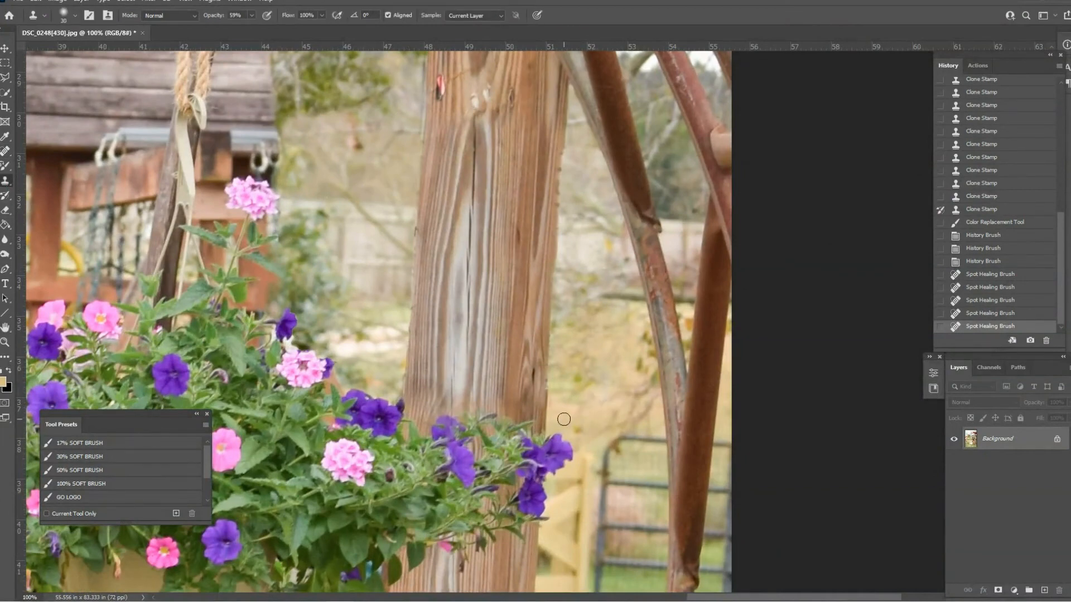
drag(578, 409, 615, 410)
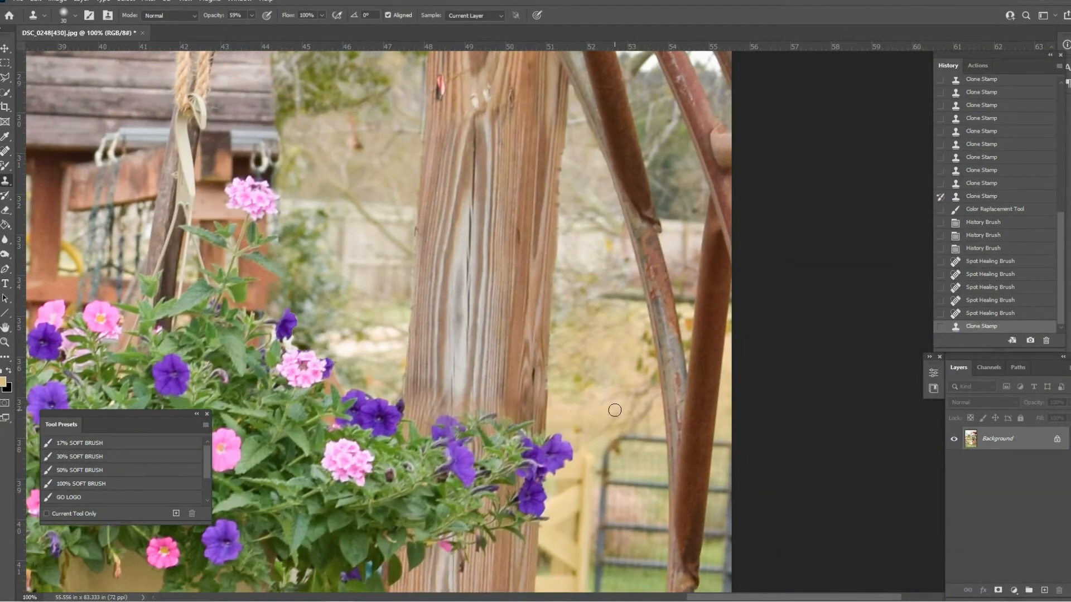
click(581, 360)
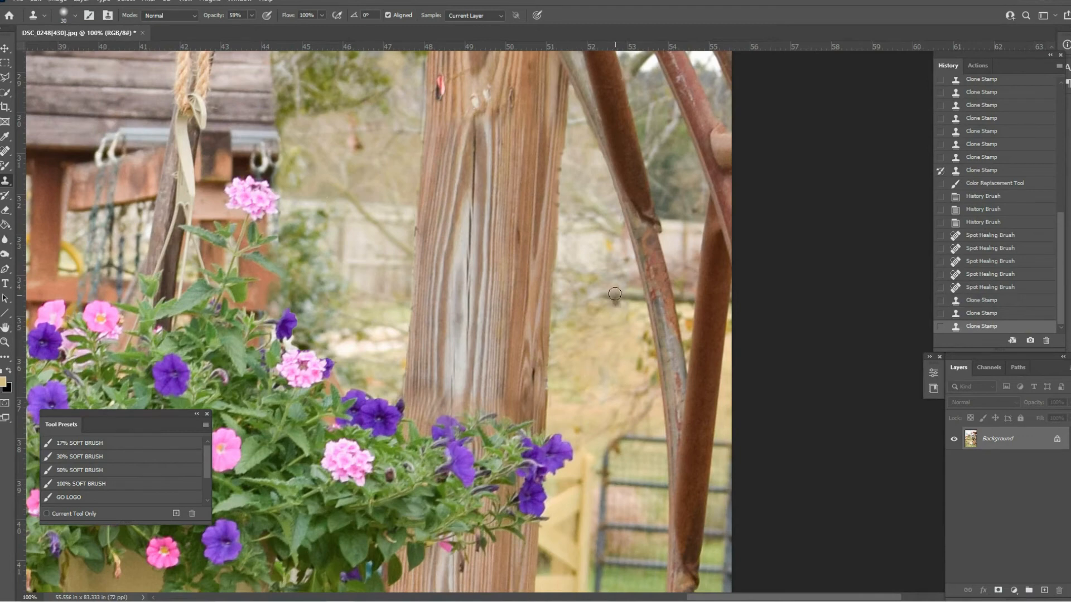
click(592, 372)
Step: Clone over the free end of the dark branch between the curved pipe and the post, extending it toward the post
click(600, 295)
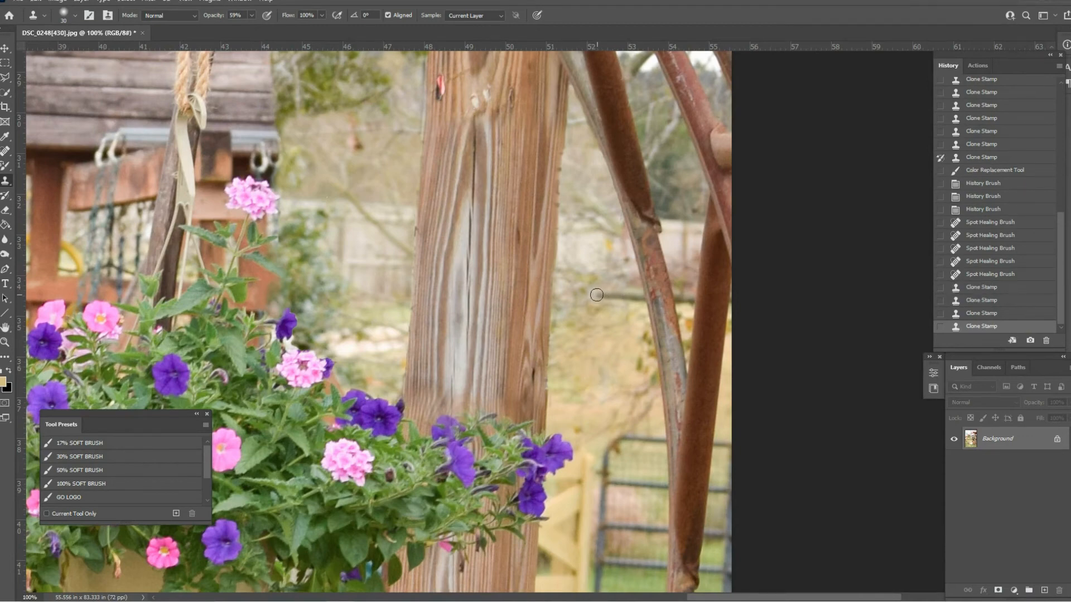
click(593, 294)
click(586, 294)
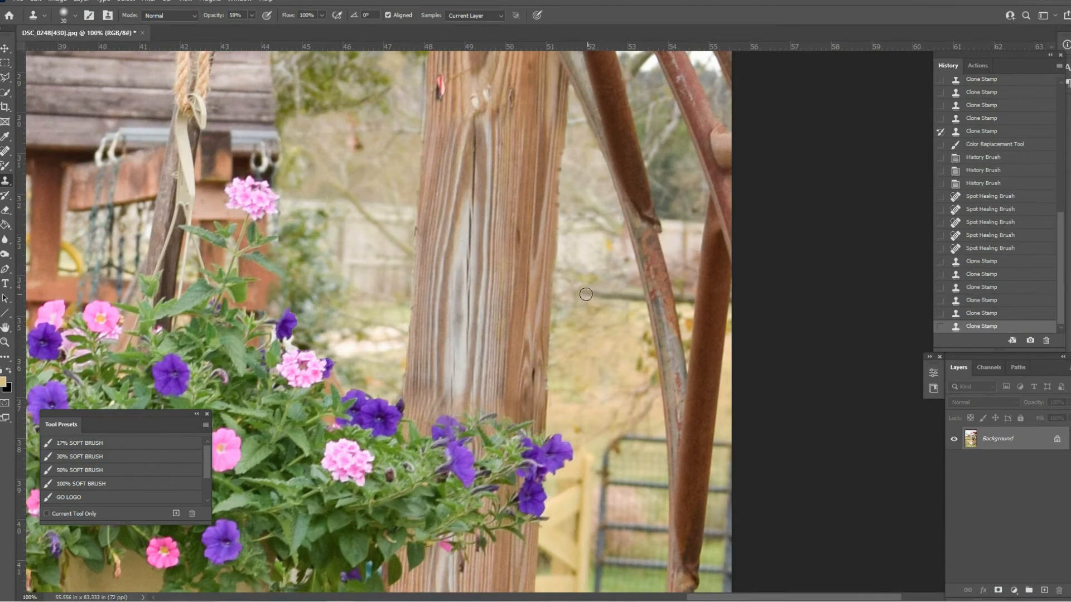
Step: Extend the dark branch to the post's edge with Clone Stamp dabs between the curved pipe and the post
click(576, 292)
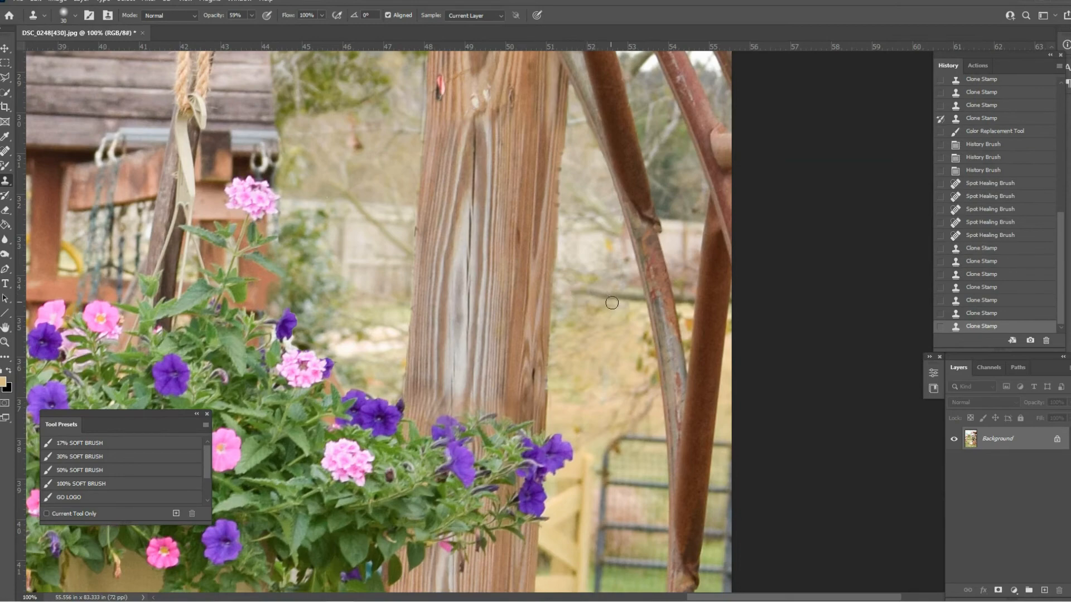
click(572, 292)
click(566, 293)
click(560, 293)
key(ctrl+minus)
key(ctrl+minus)
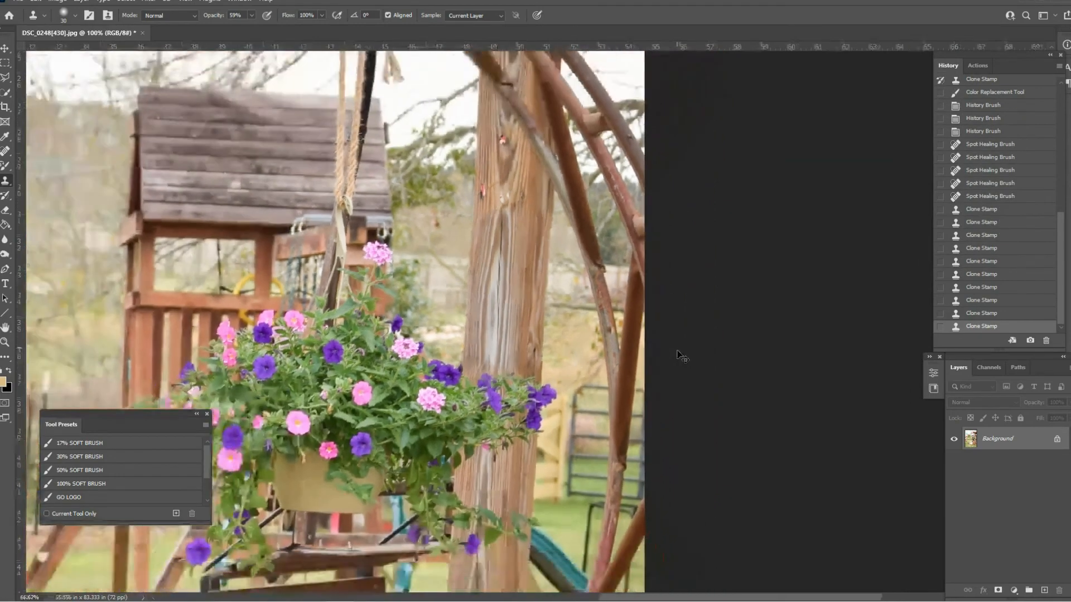
key(ctrl+minus)
key(ctrl+minus)
key(ctrl+plus)
key(ctrl+plus)
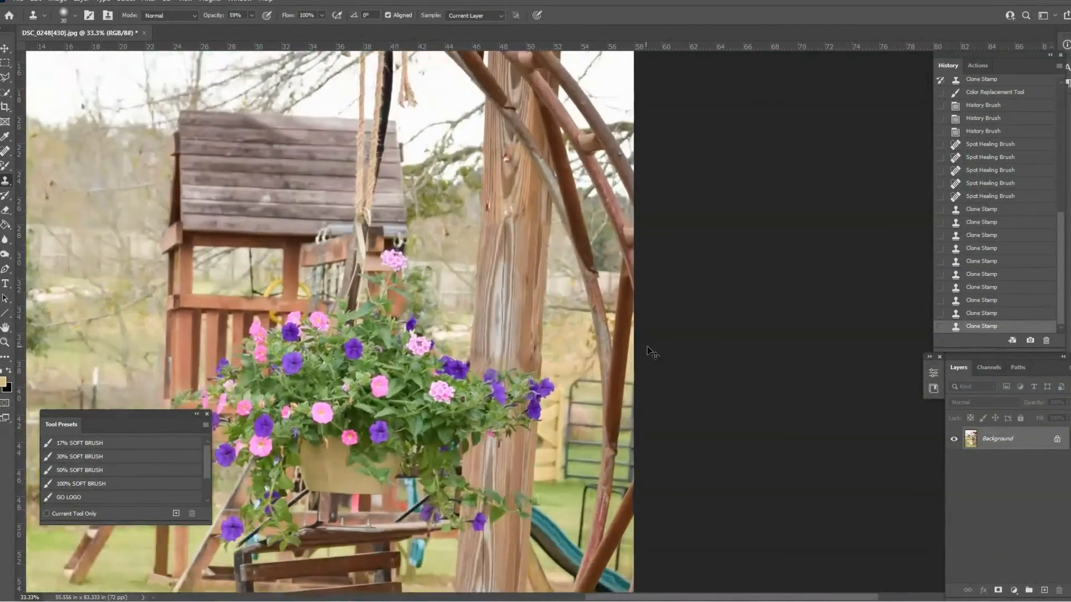
click(549, 301)
key(ctrl+minus)
key(ctrl+minus)
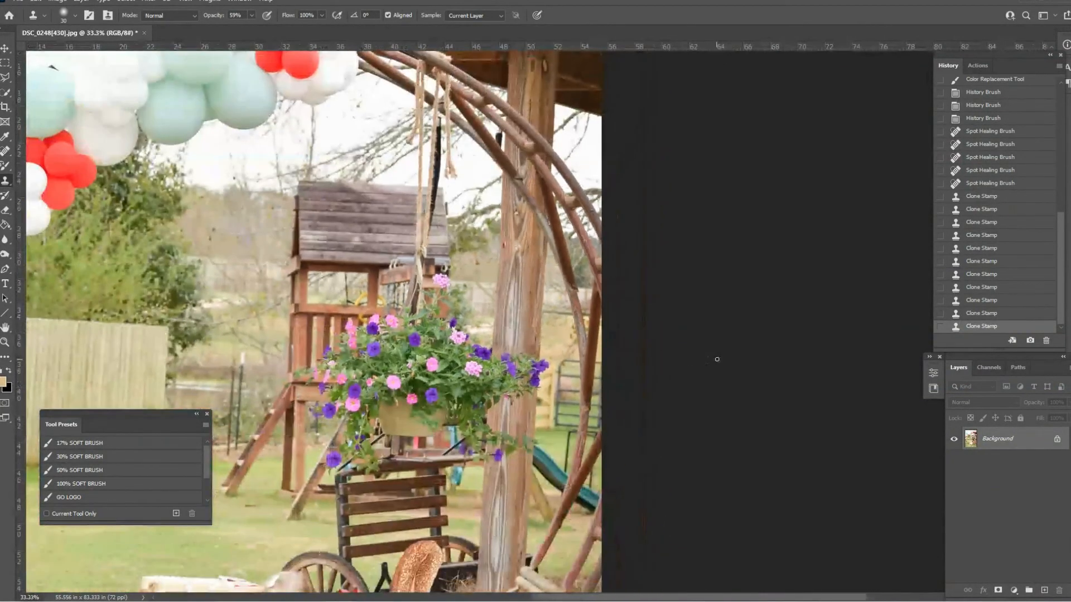
Step: Step back through the history to the third Clone Stamp state after the spot healing, undoing the branch extension
click(1026, 261)
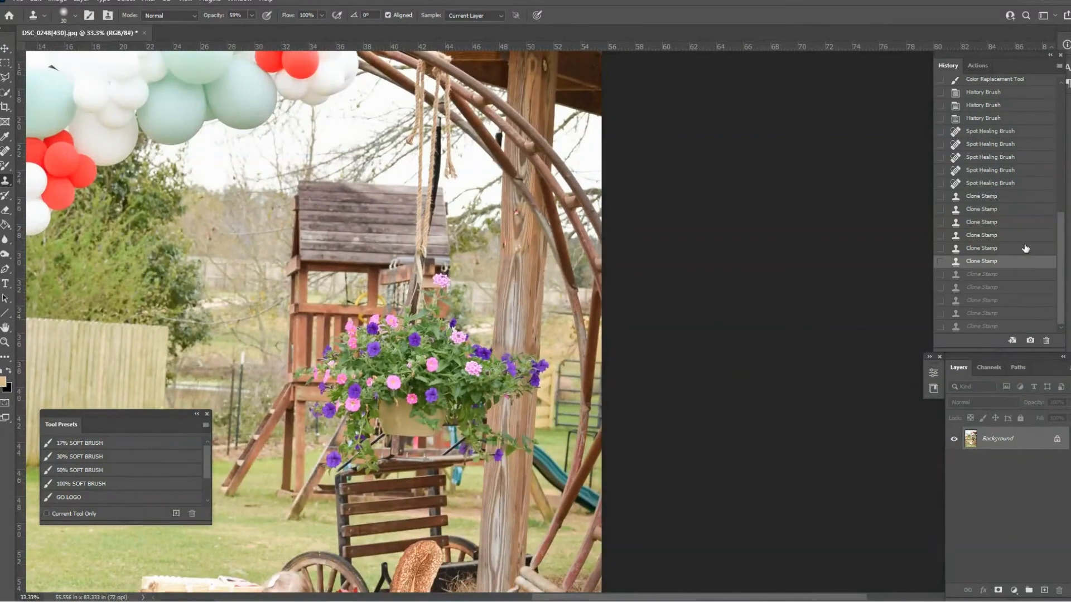
click(1025, 248)
click(1028, 224)
click(1030, 197)
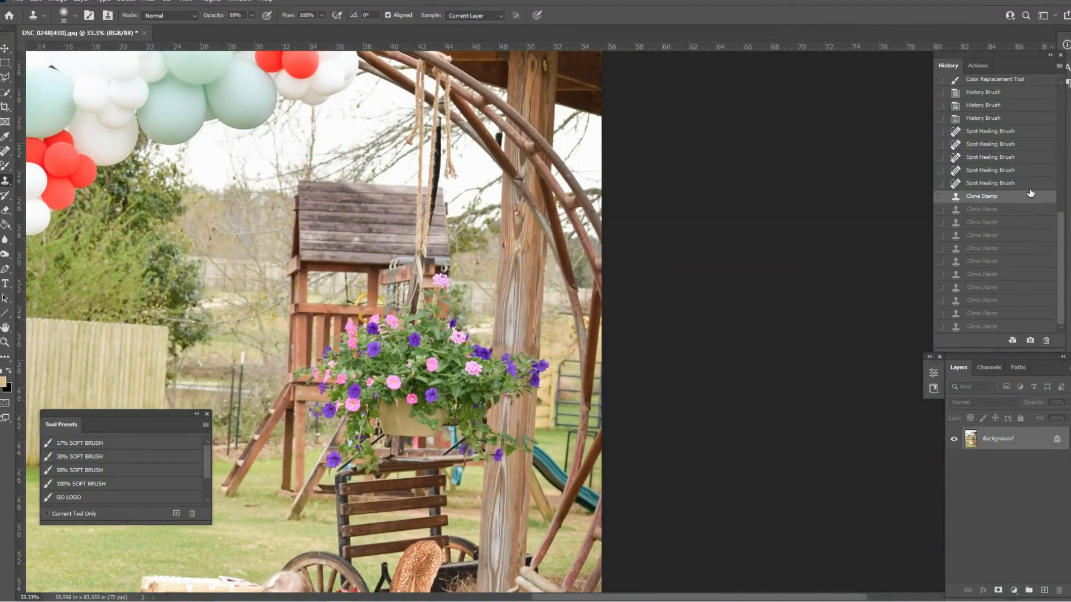
click(1030, 188)
click(1033, 210)
click(1037, 224)
Step: Clone clean texture over the tan field between the post and curved pipe, from just below the branch down to the gate
key(ctrl+plus)
key(ctrl+plus)
key(ctrl+plus)
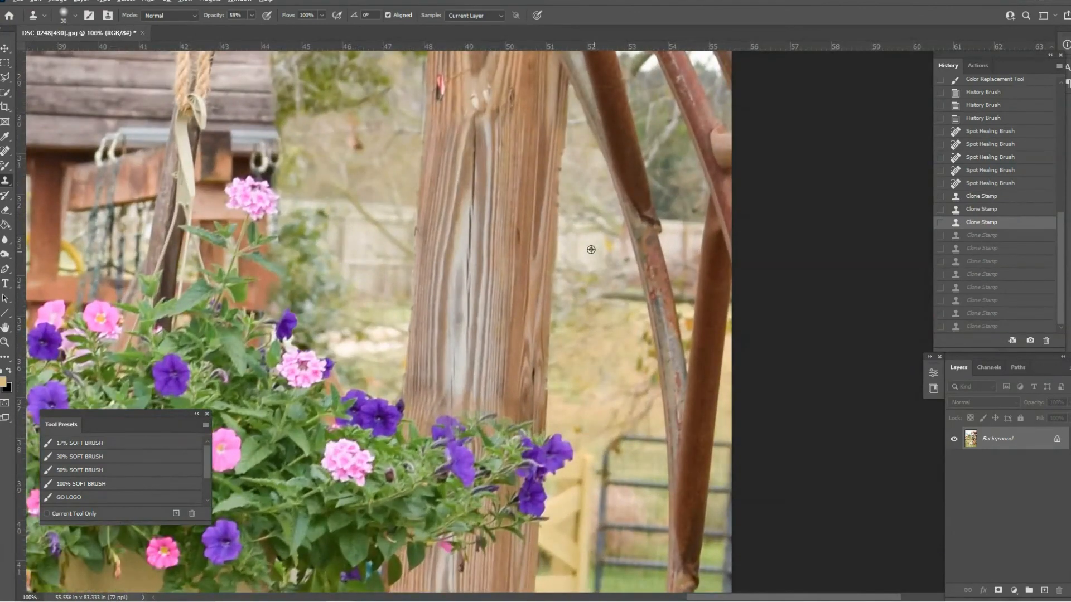
mouse_move(638, 335)
mouse_down()
mouse_move(652, 379)
mouse_move(640, 324)
mouse_up()
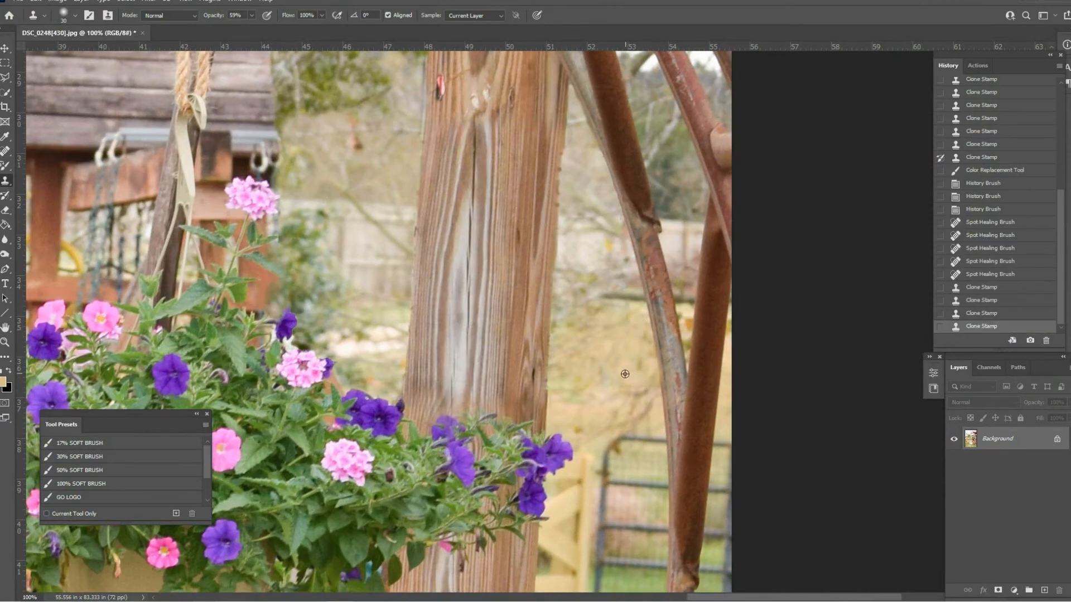
click(603, 370)
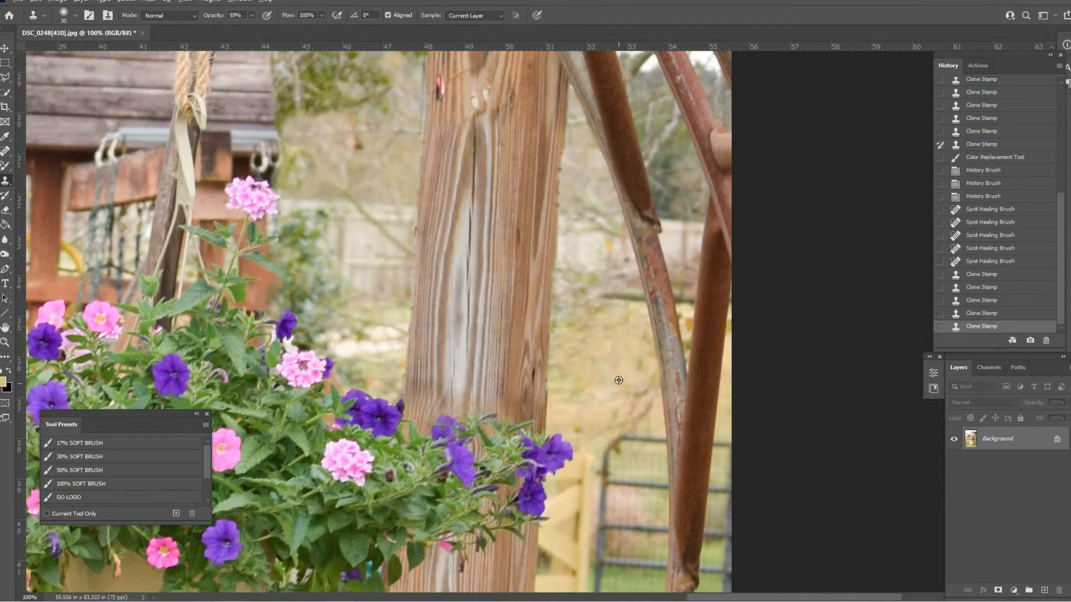
drag(629, 376, 637, 409)
click(579, 428)
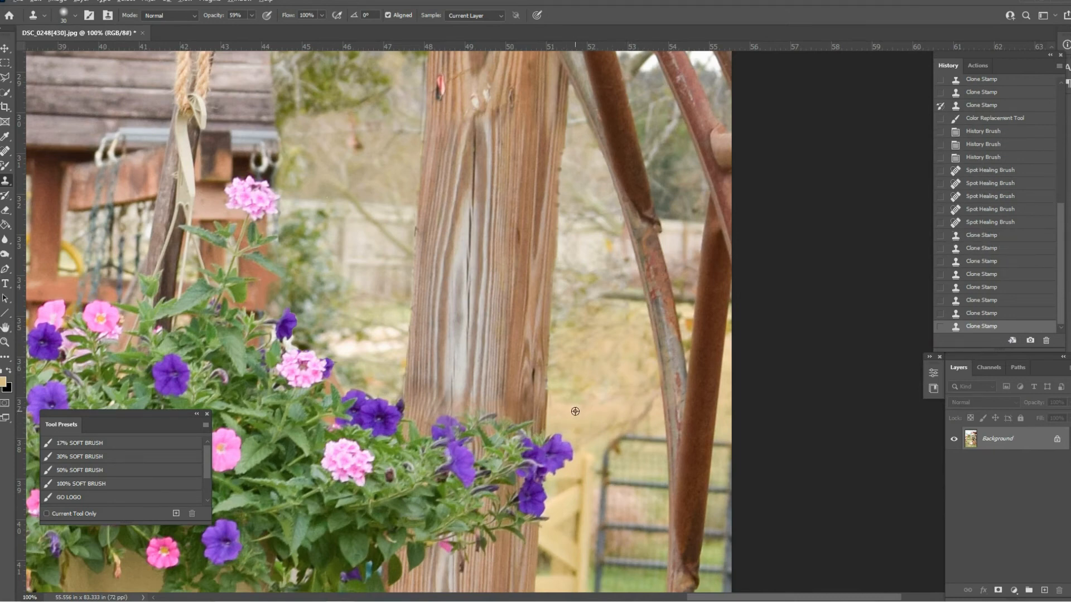
drag(649, 413, 647, 413)
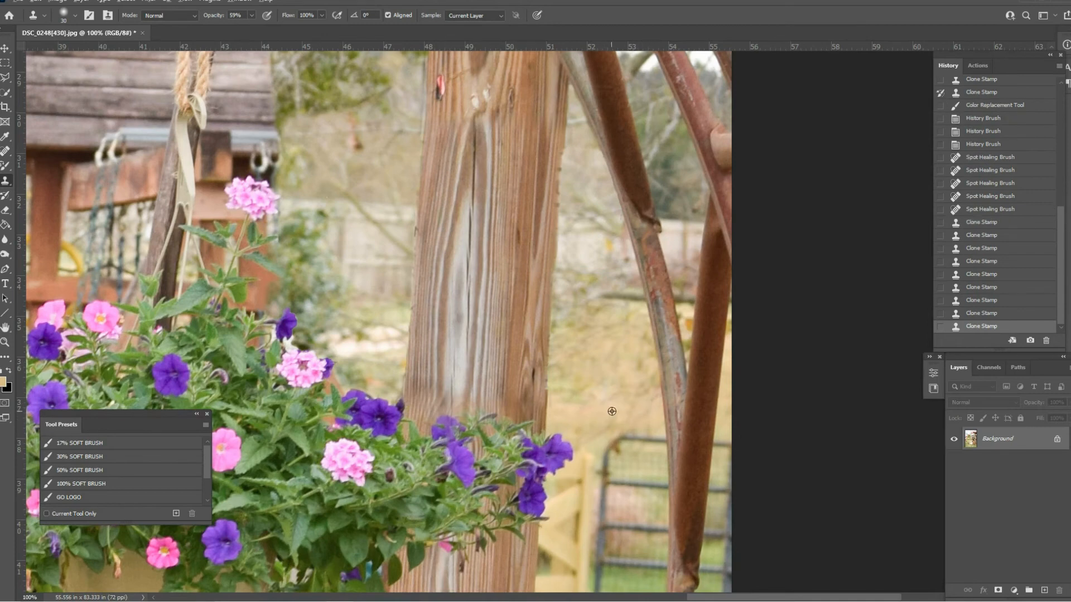
drag(574, 401, 650, 399)
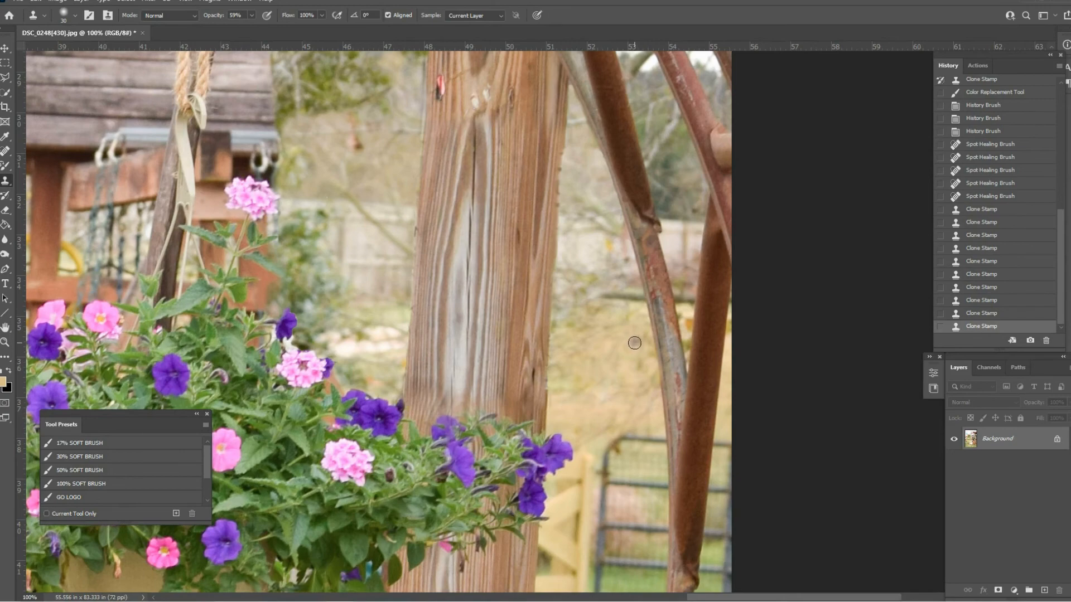
Step: Resample the tan field and clone it over the patchy areas beside the post's edge and in mid-field
key(bracketleft)
key(ctrl+plus)
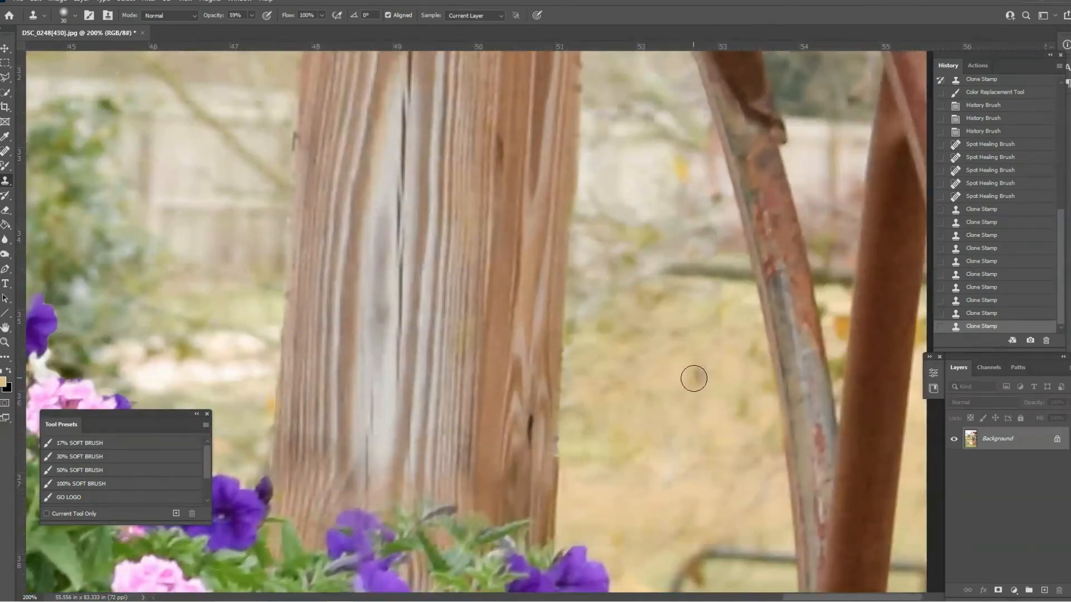
key(bracketright)
key(bracketright)
key(bracketright)
alt+click(693, 383)
drag(633, 335, 604, 340)
key(bracketleft)
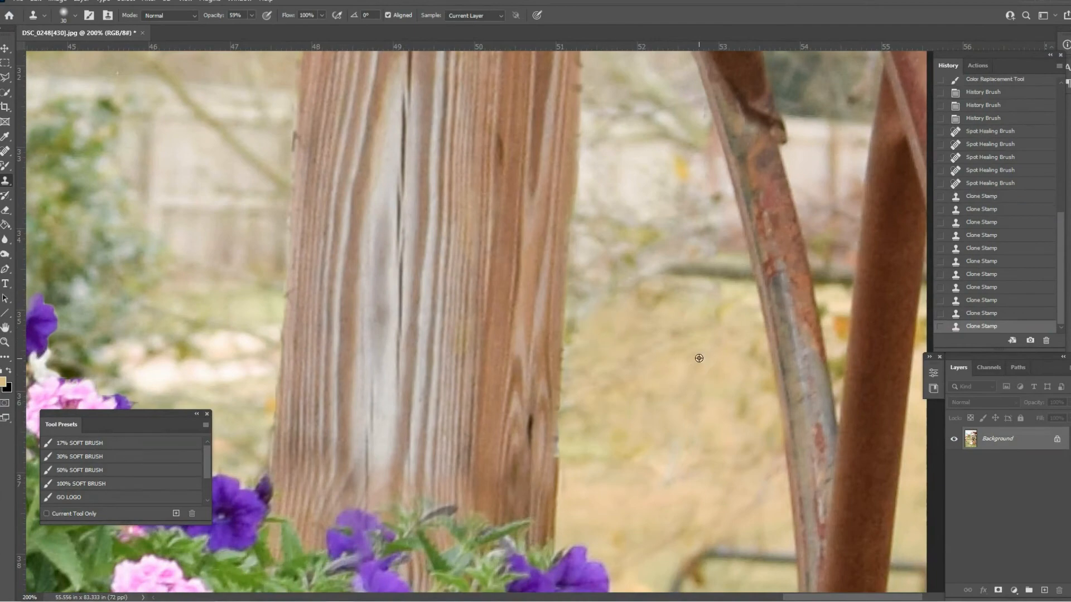
drag(661, 379, 688, 399)
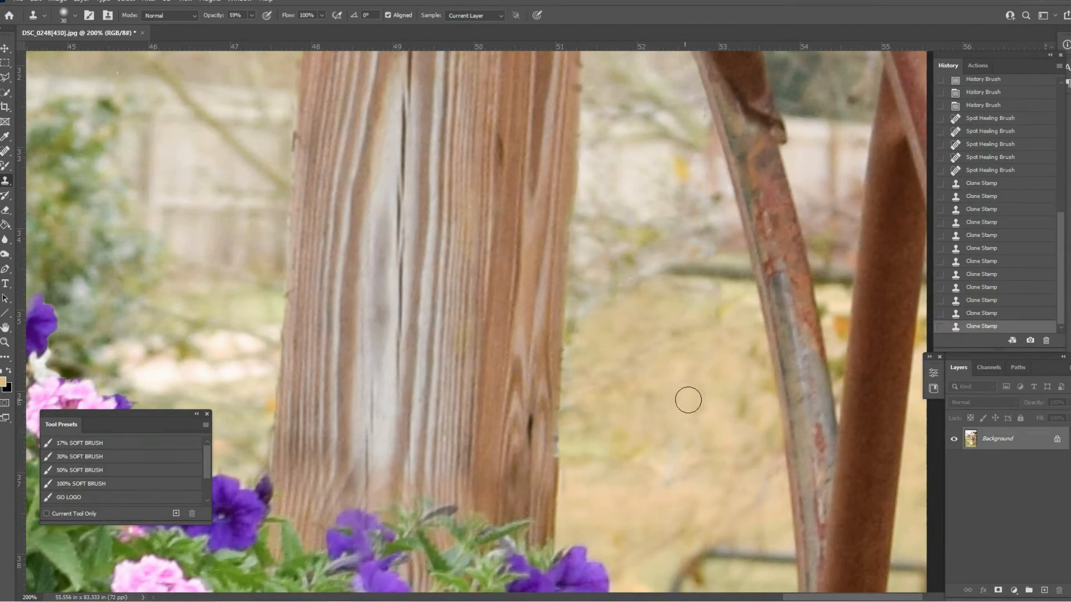
key(ctrl+minus)
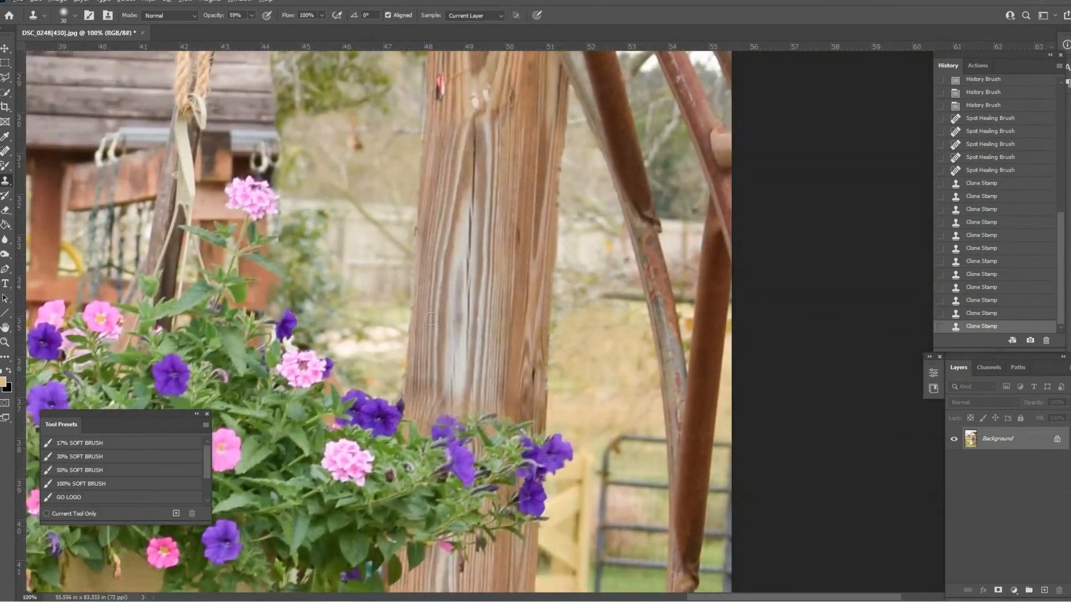
Step: Soften the cloned field between the post and curved pipe with the Blur tool at size 100 and 100% strength
click(5, 239)
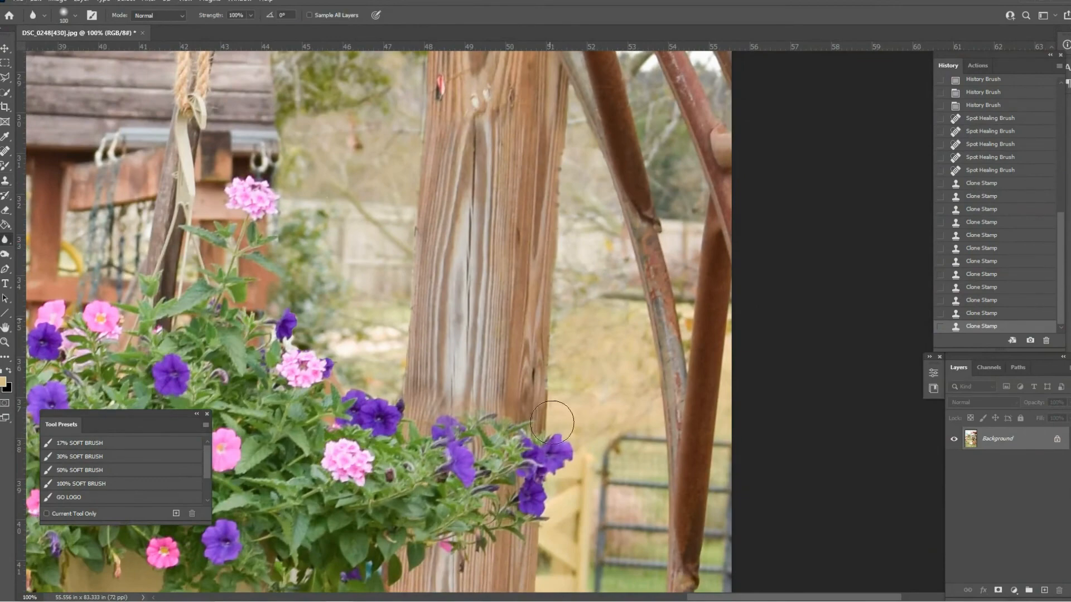
mouse_move(552, 422)
mouse_down()
mouse_move(568, 363)
mouse_move(595, 376)
mouse_up()
mouse_move(577, 335)
mouse_down()
mouse_move(560, 409)
mouse_move(602, 402)
mouse_up()
key(ctrl+minus)
key(ctrl+minus)
key(ctrl+minus)
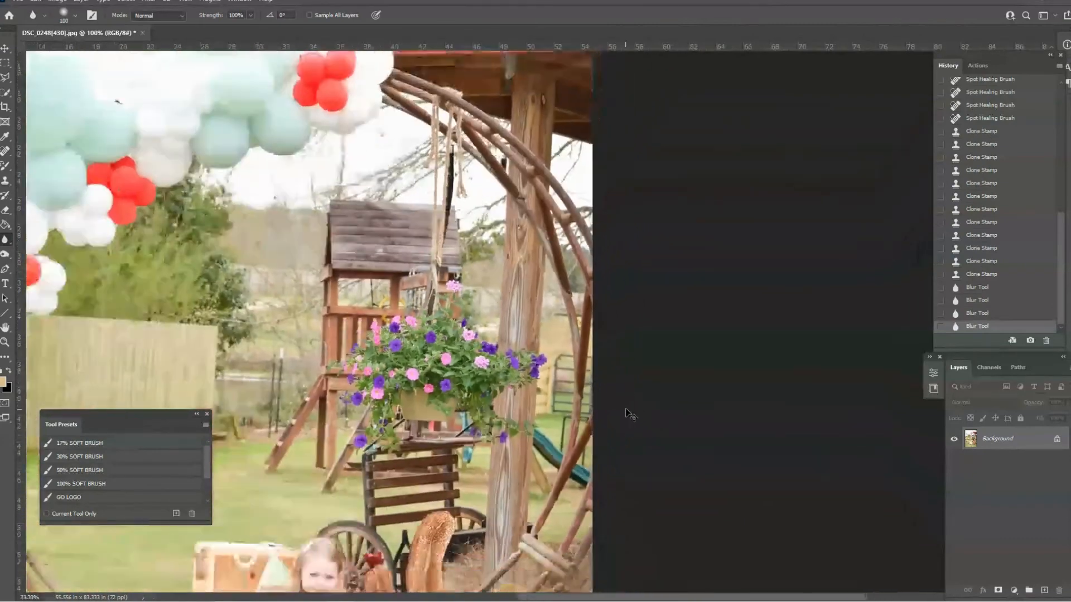
key(ctrl+minus)
key(ctrl+minus)
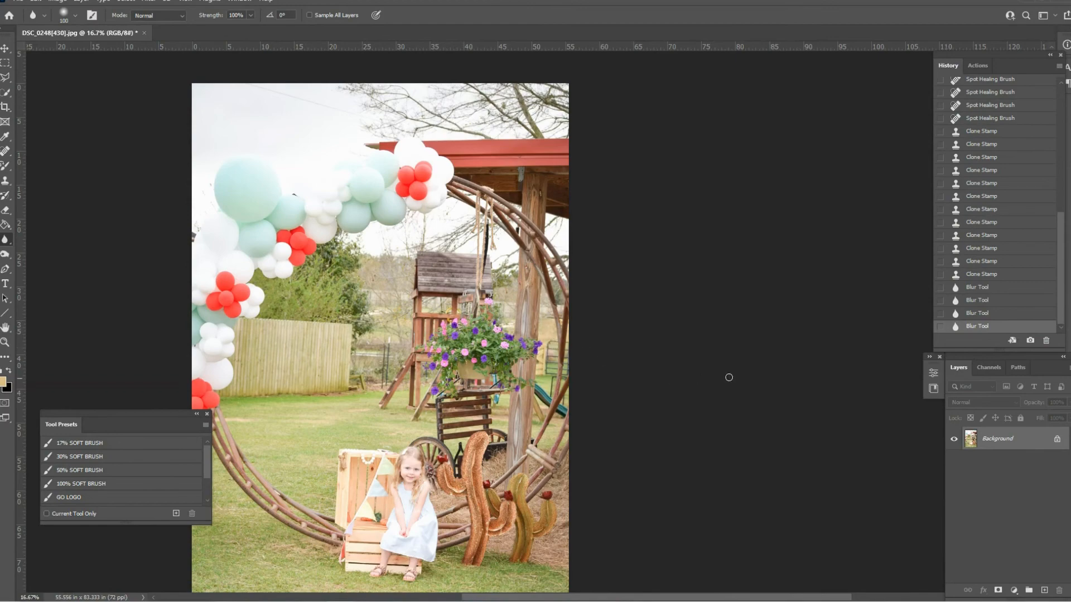
Step: Heal the red marks and small blemishes on the upper wooden post with the Spot Healing Brush at size 25, using Proximity Match
key(ctrl+plus)
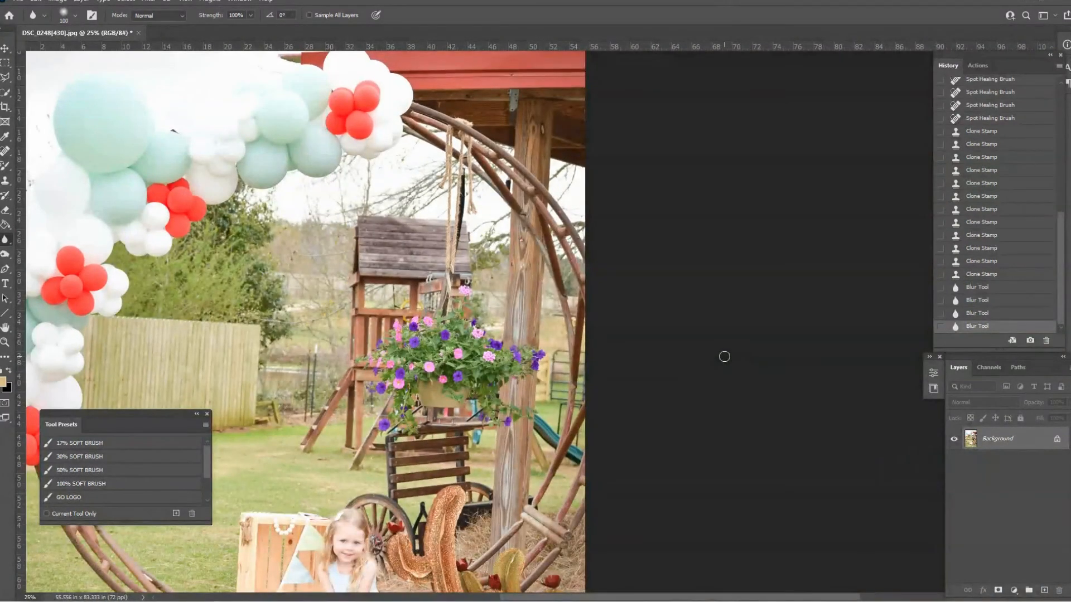
key(ctrl+plus)
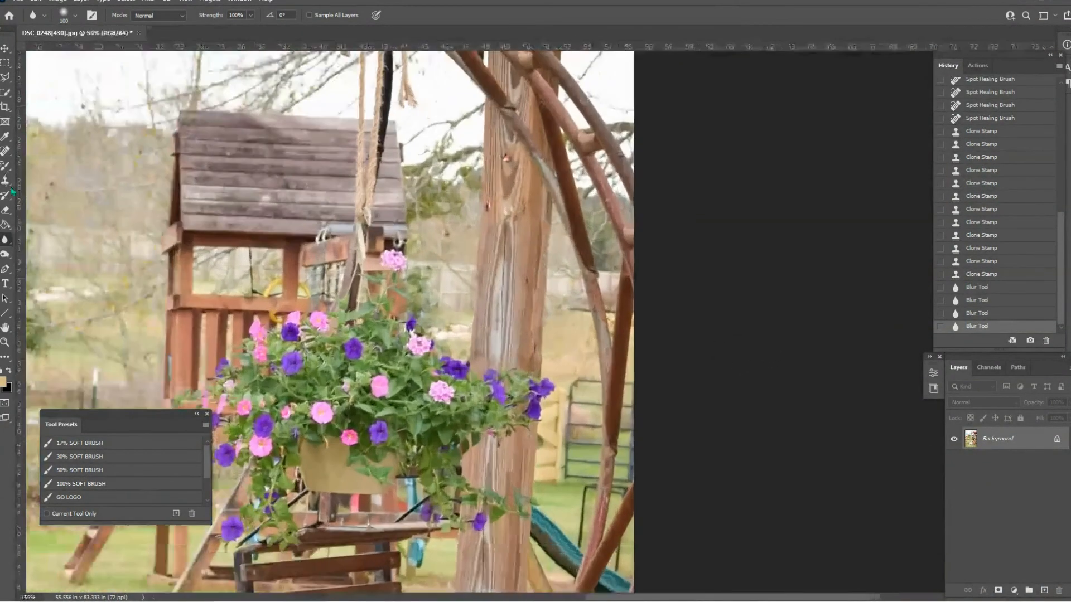
click(5, 150)
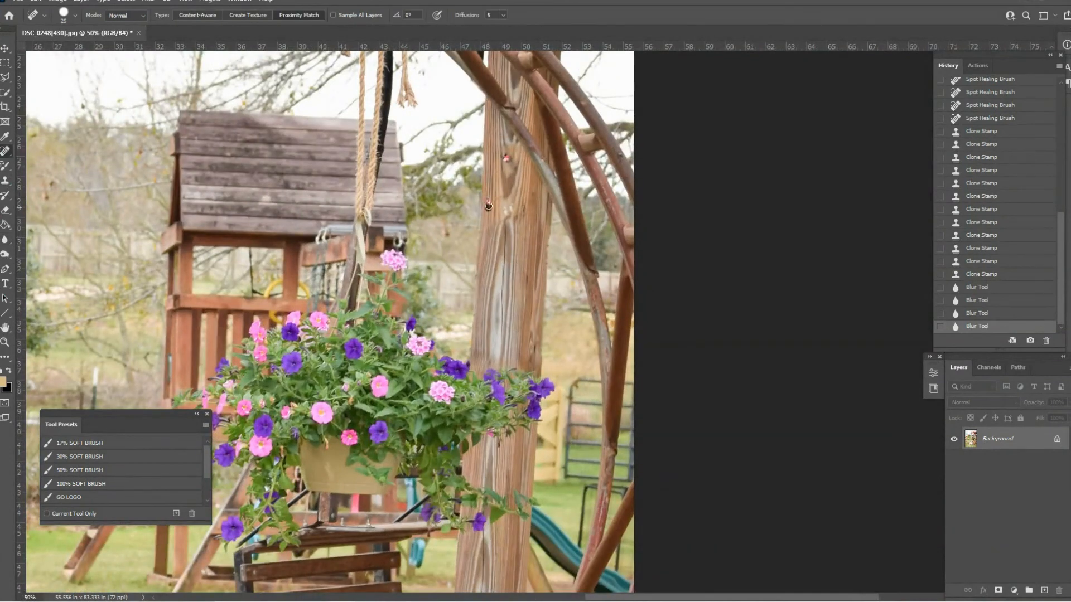
click(488, 206)
click(507, 159)
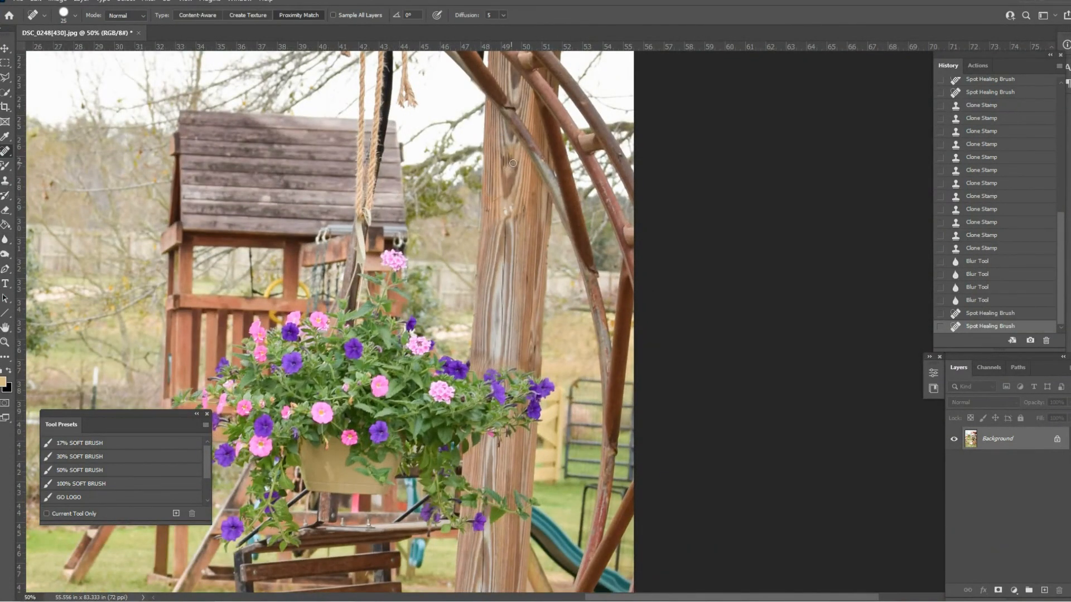
key(ctrl+z)
click(505, 158)
click(507, 209)
click(525, 208)
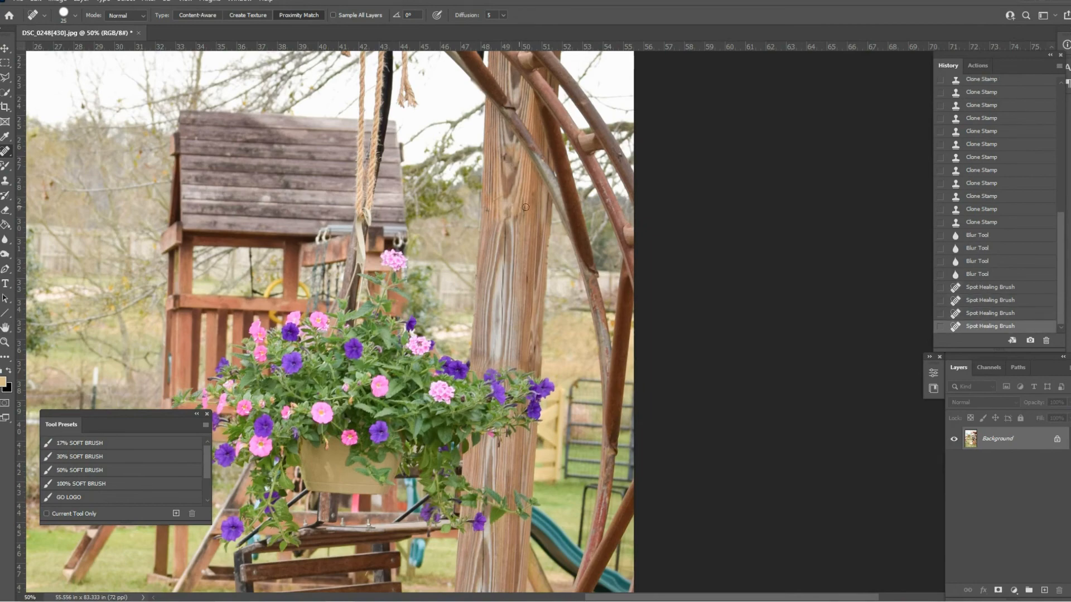
Step: Clean up the nicks along the post's playhouse-side edge above the flowers with the Clone Stamp at size 30 and 59% opacity
scroll(546, 373, up, 3)
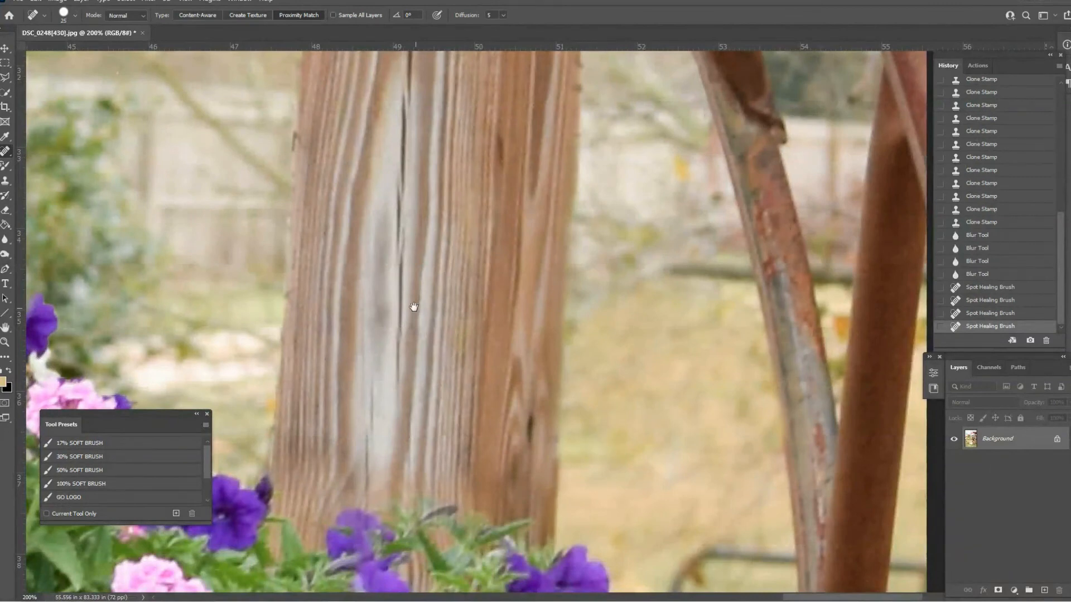
drag(414, 307, 507, 374)
key(s)
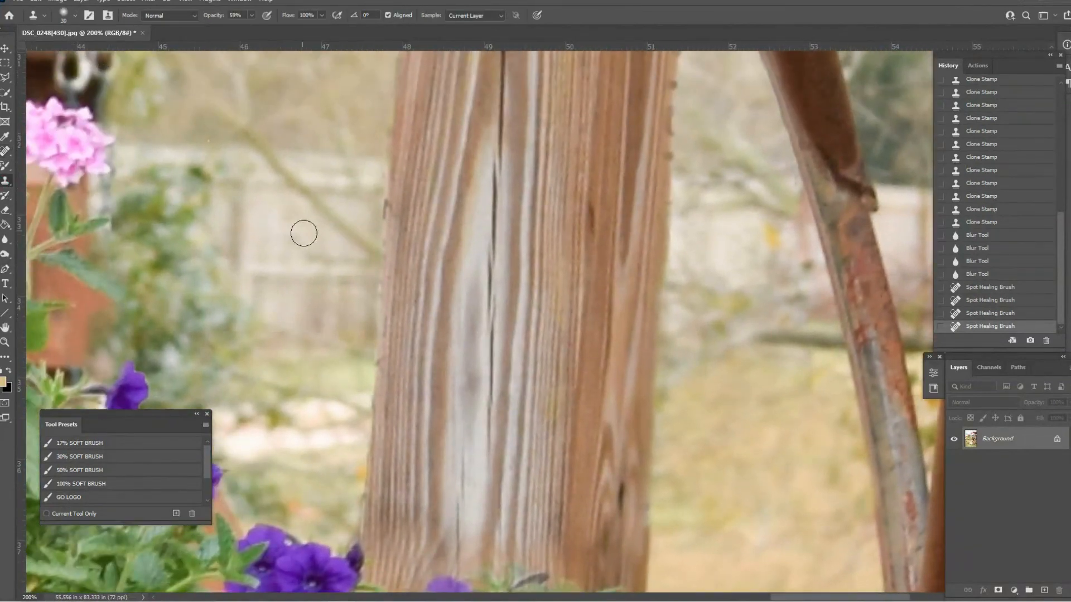
alt+click(382, 243)
drag(377, 211, 384, 211)
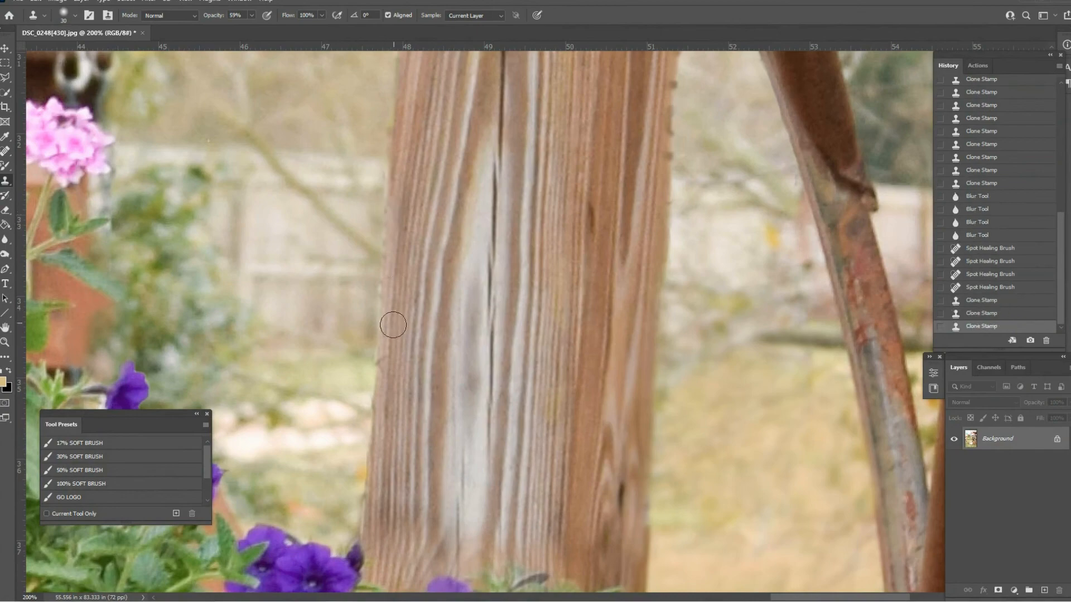
alt+click(376, 393)
drag(378, 365, 383, 370)
Step: Darken the pale weathered grain on the post above the flowers with the Burn tool at size 175, Midtones, 25% exposure
key(ctrl+minus)
key(ctrl+minus)
click(6, 254)
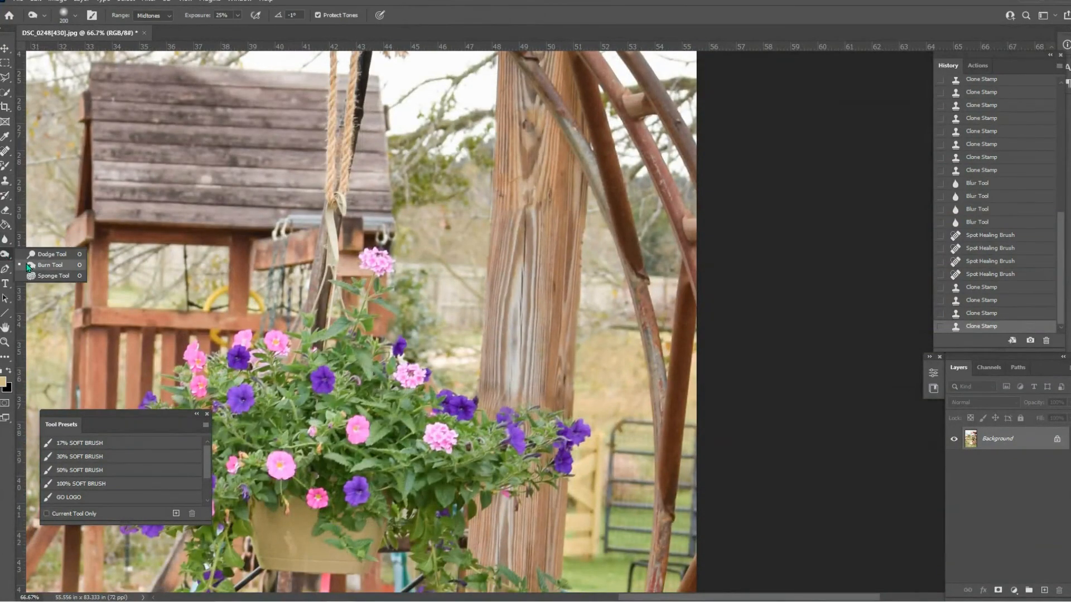
click(29, 266)
key(ctrl+minus)
key(ctrl+minus)
key(bracketleft)
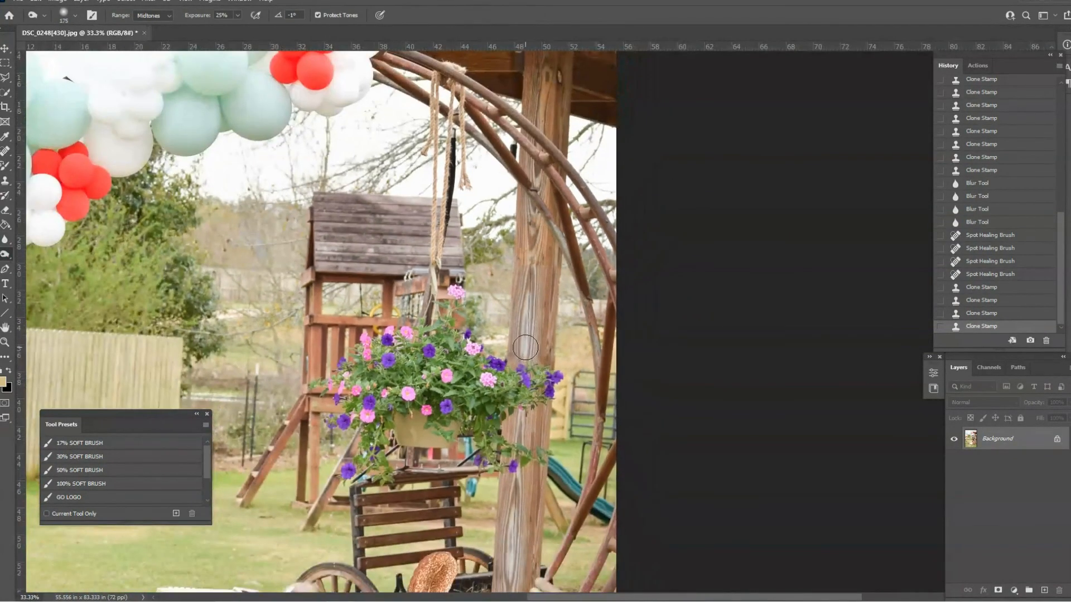
drag(525, 347, 537, 288)
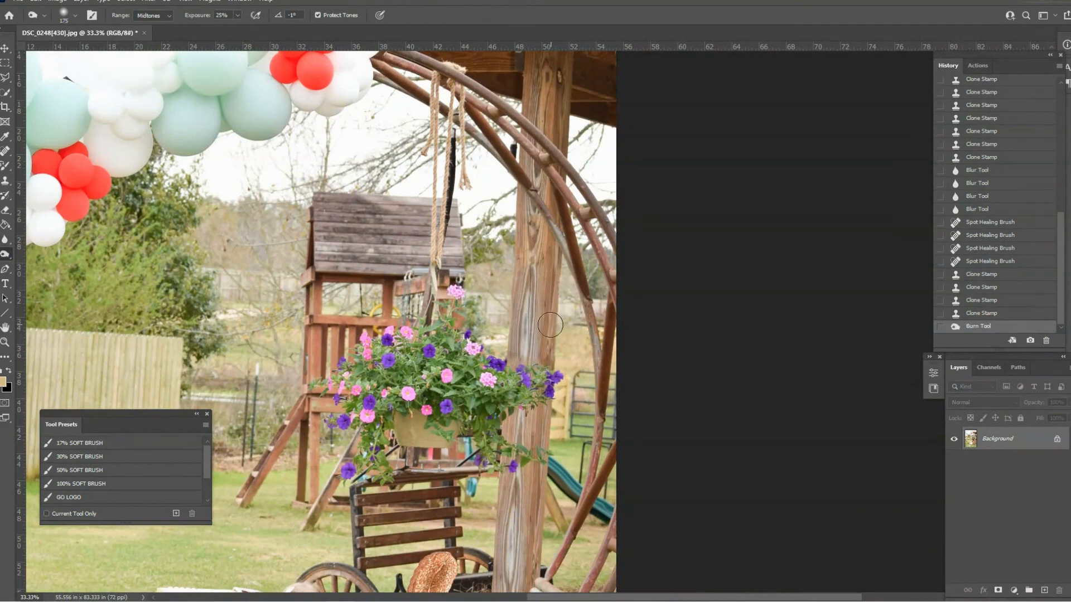
Step: Sample the post's brown and tint its greyish grain above the flowers with the Color Replacement tool at size 100 in Color mode
key(i)
click(549, 333)
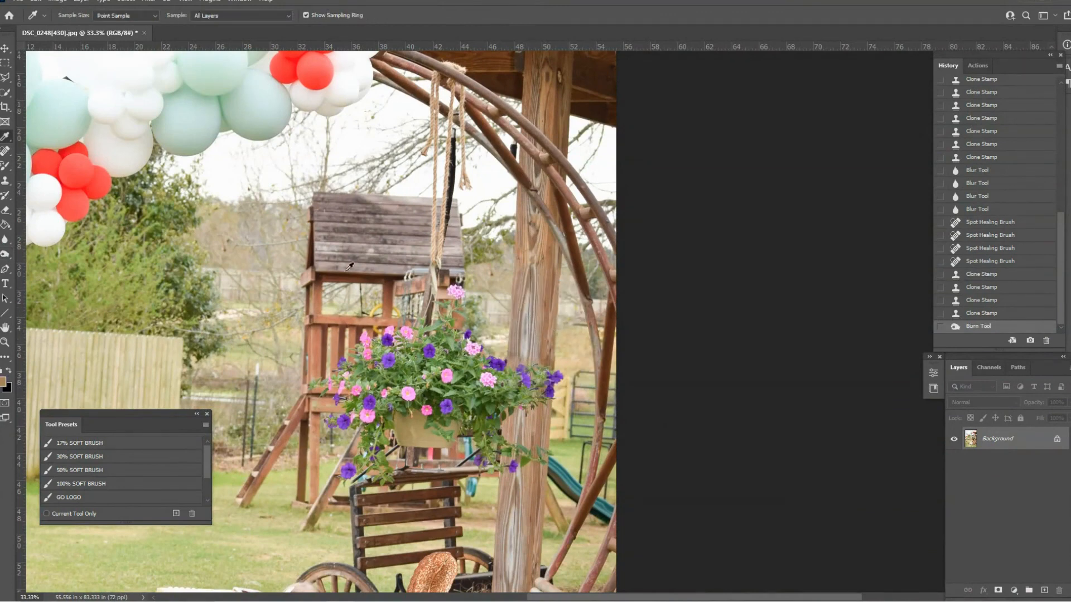
click(5, 196)
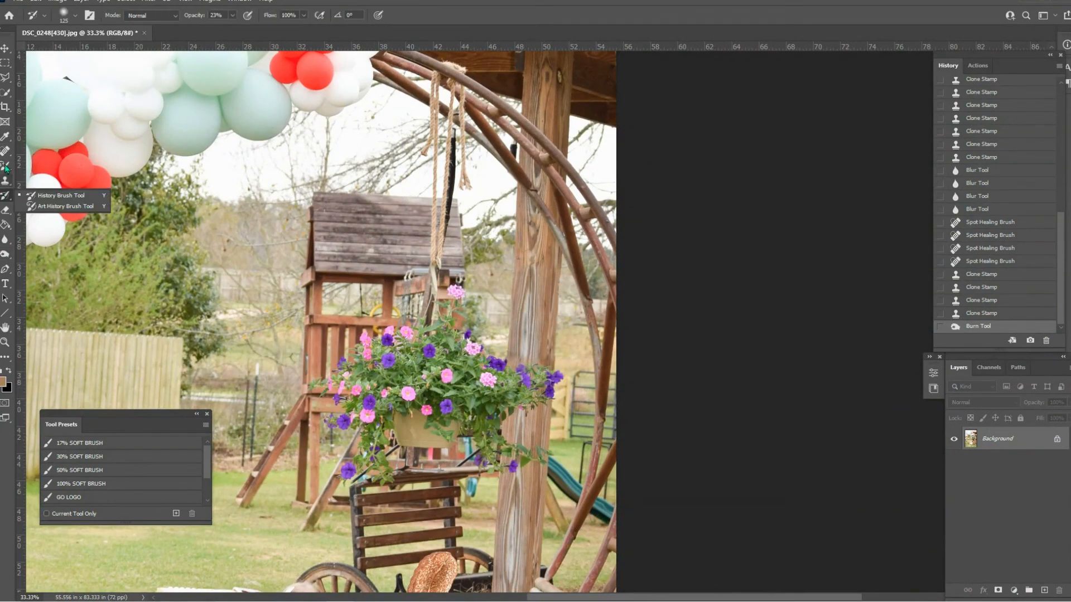
click(5, 166)
click(62, 188)
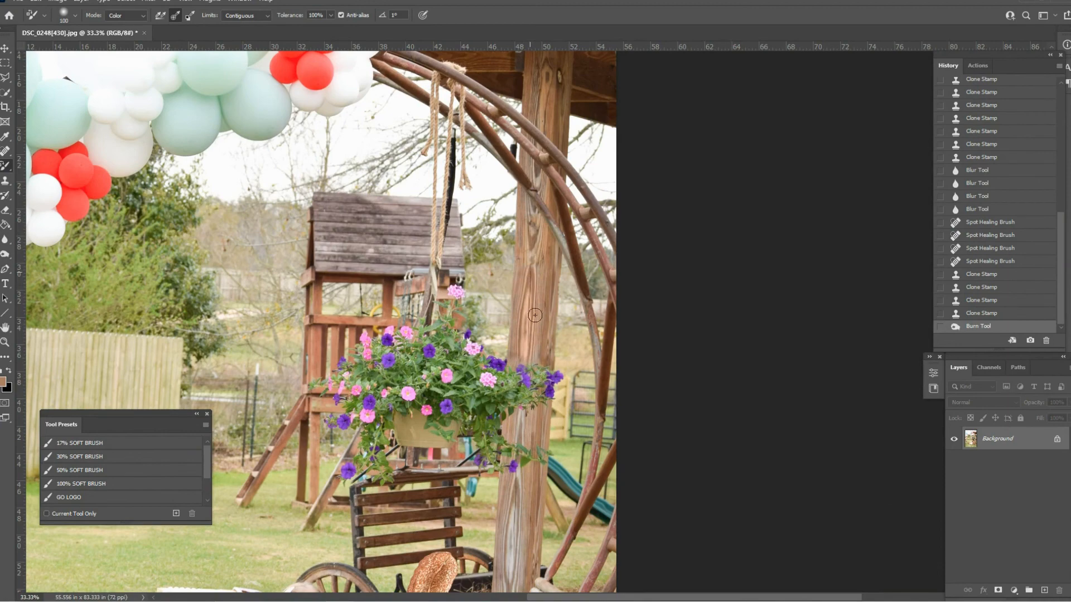
drag(533, 350, 533, 352)
key(ctrl+minus)
key(ctrl+minus)
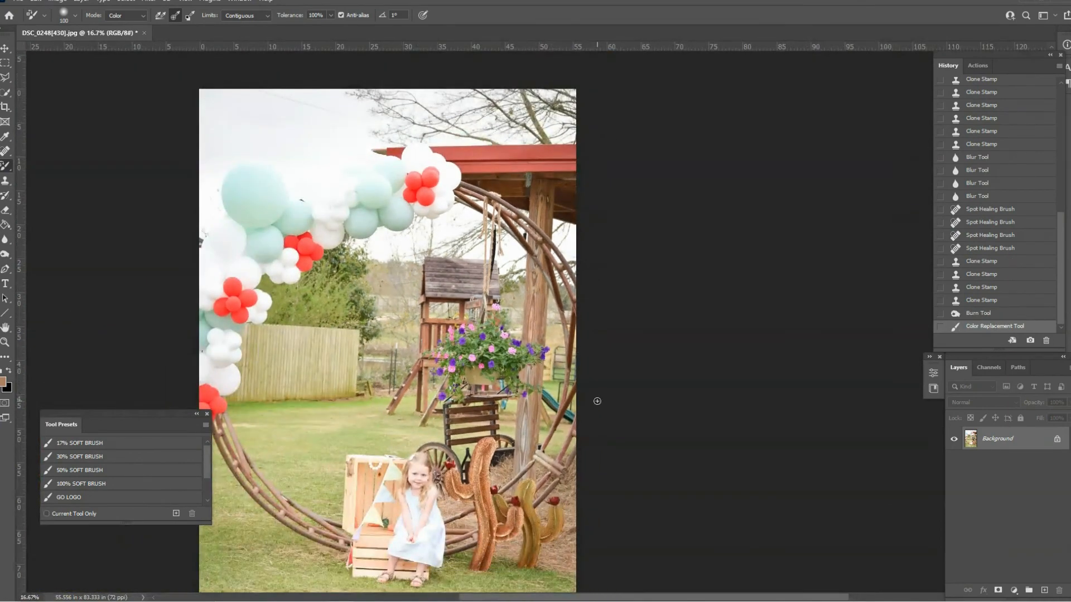
key(ctrl+plus)
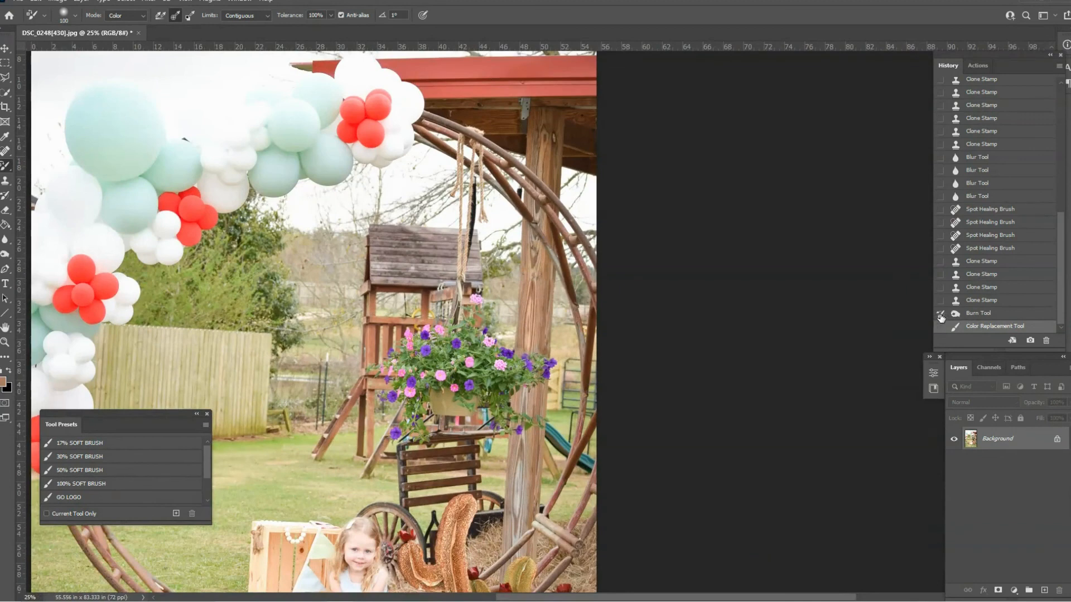
Step: Soften the brown tint on the post above the flowers with the History Brush at size 200 and 23% opacity, painting from the Burn Tool state
click(5, 195)
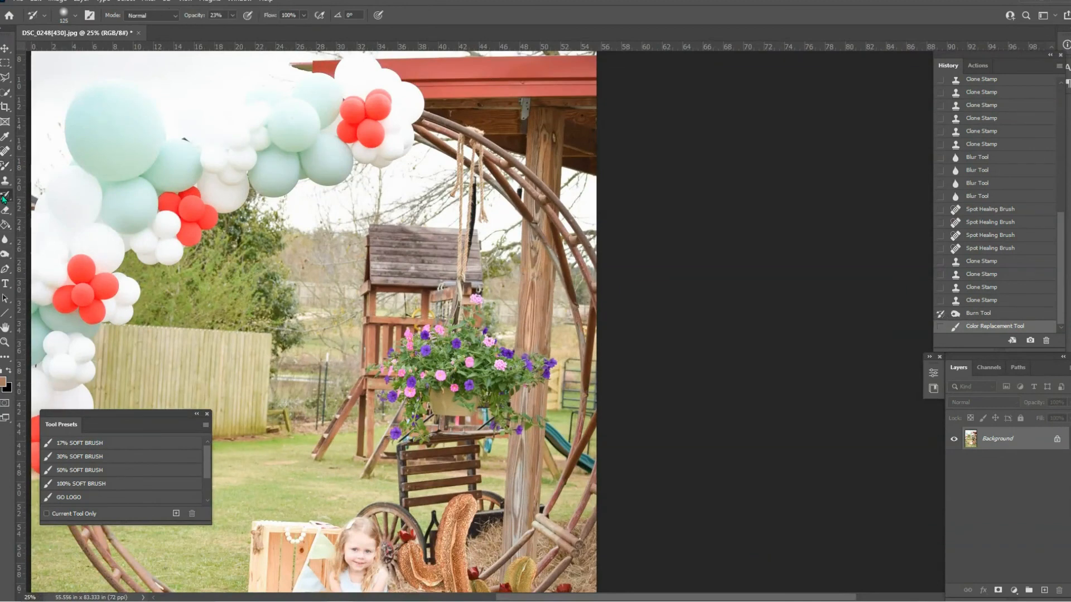
key(bracketright)
key(bracketright)
key(bracketright)
drag(530, 333, 529, 362)
Step: Compare the whole photo before and after the retouching by switching to the original history state and back to the latest History Brush state
key(ctrl+minus)
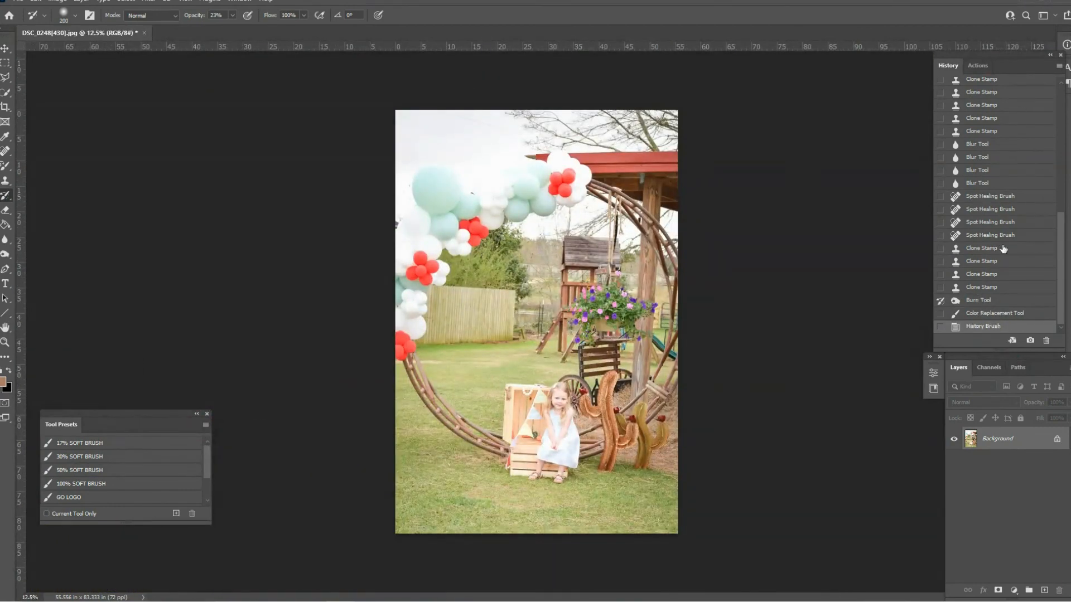
key(ctrl+plus)
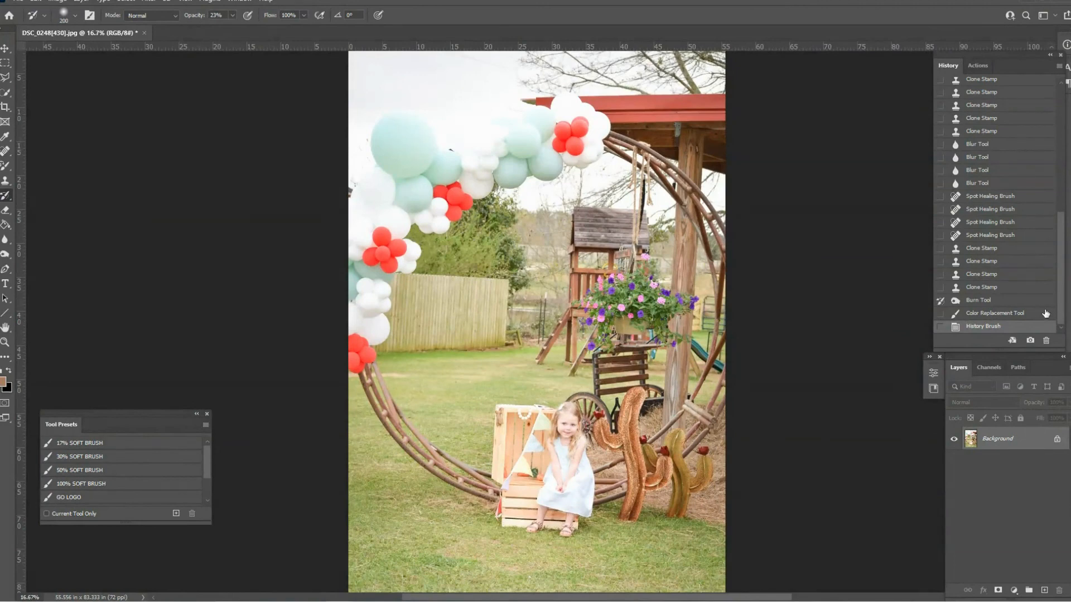
scroll(1064, 294, up, 10)
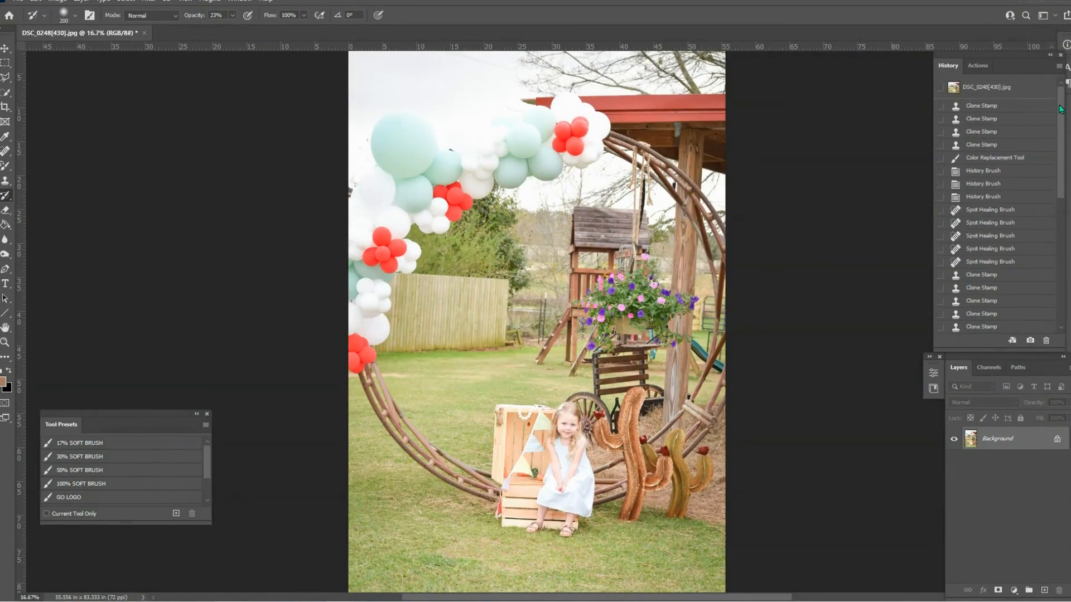
click(1044, 90)
scroll(1031, 187, down, 10)
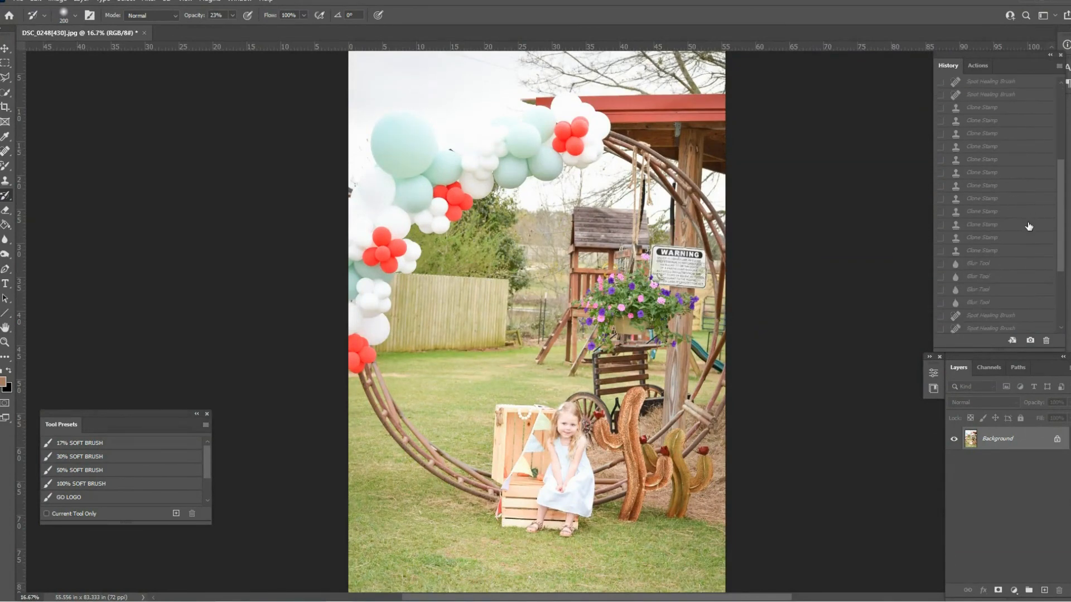
click(1022, 326)
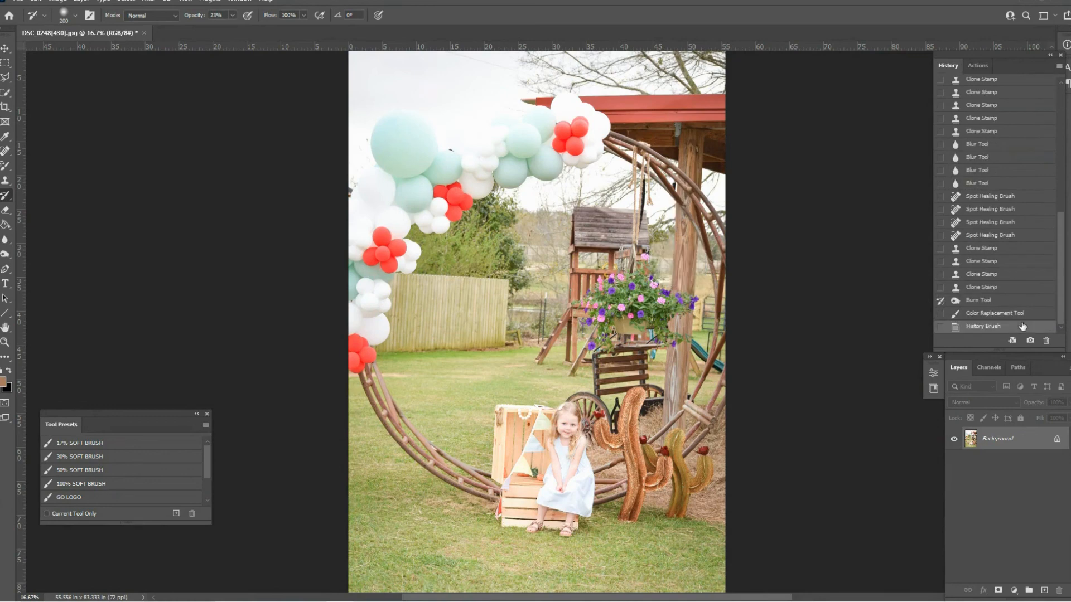